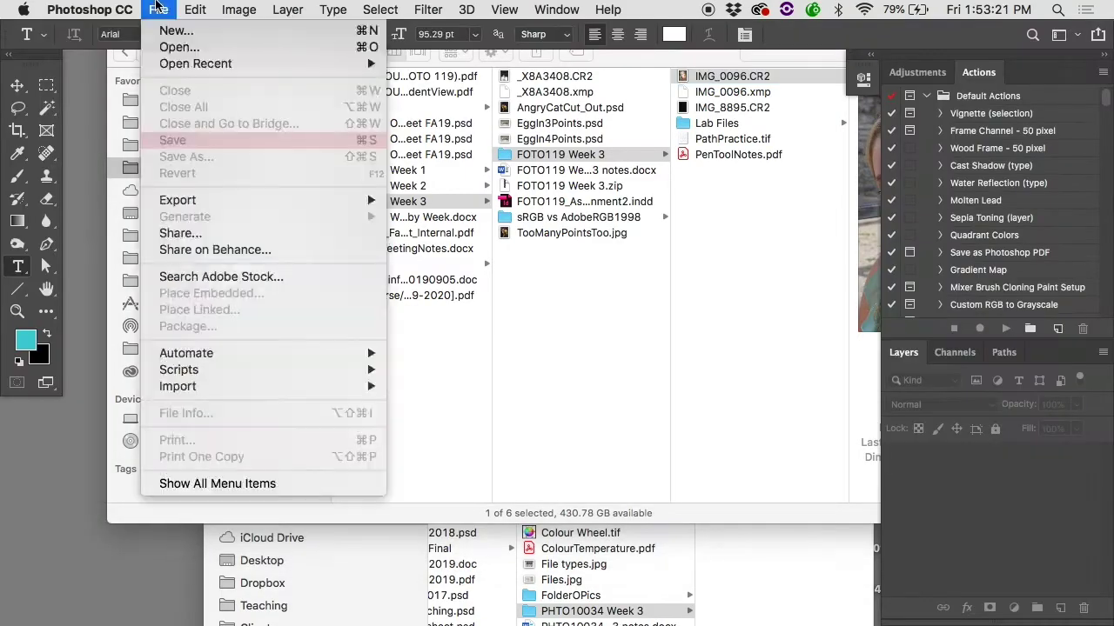
Create a blank Untitled-1 document from the Print tab's Letter preset, 8.5 x 11 in at 300 ppi.
key("Escape")
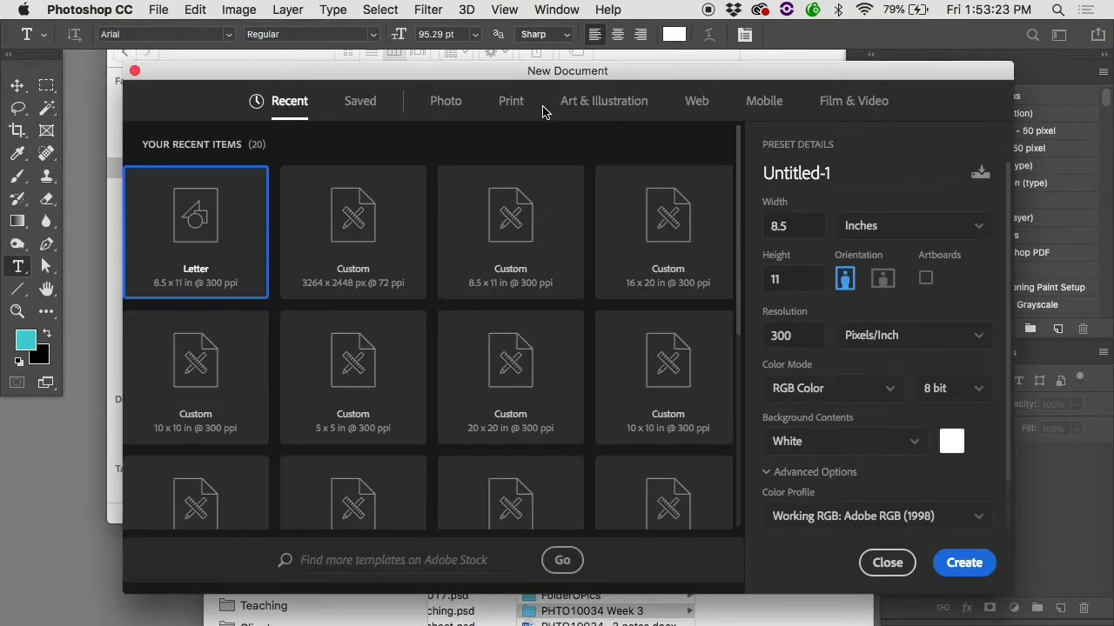
left_click(513, 103)
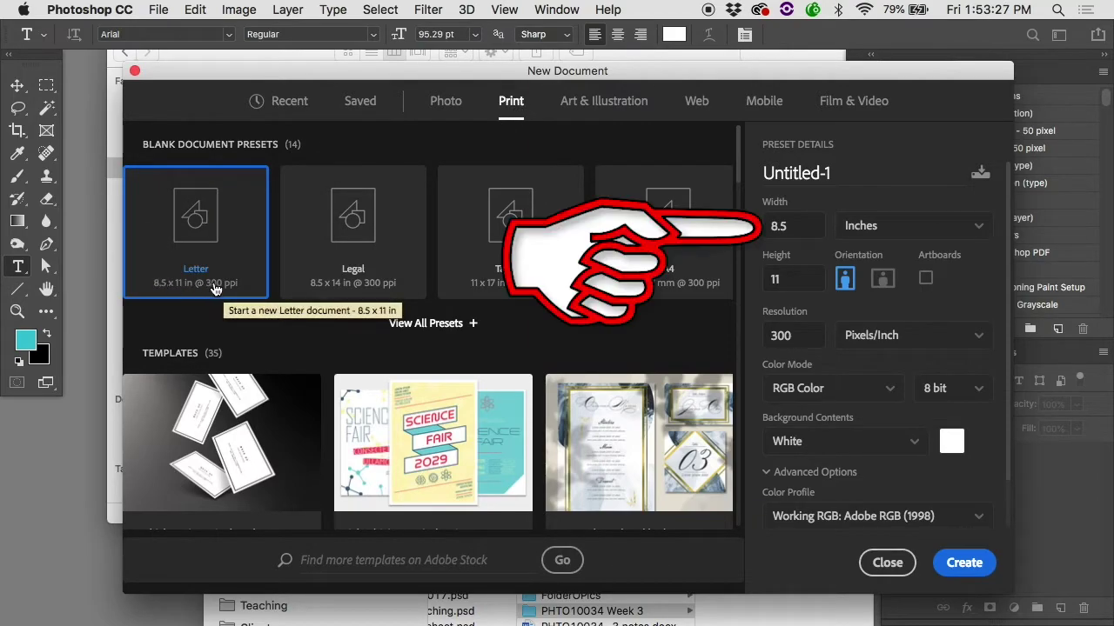
left_click(956, 563)
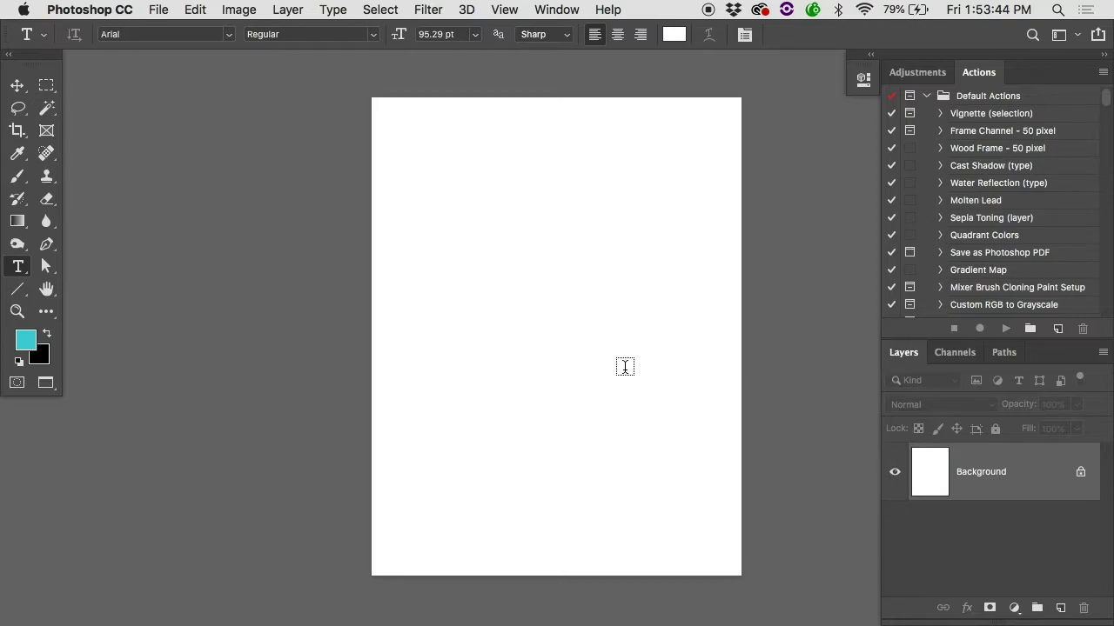
Switch to the Pen tool with the P shortcut, ready to draw paths.
key("p")
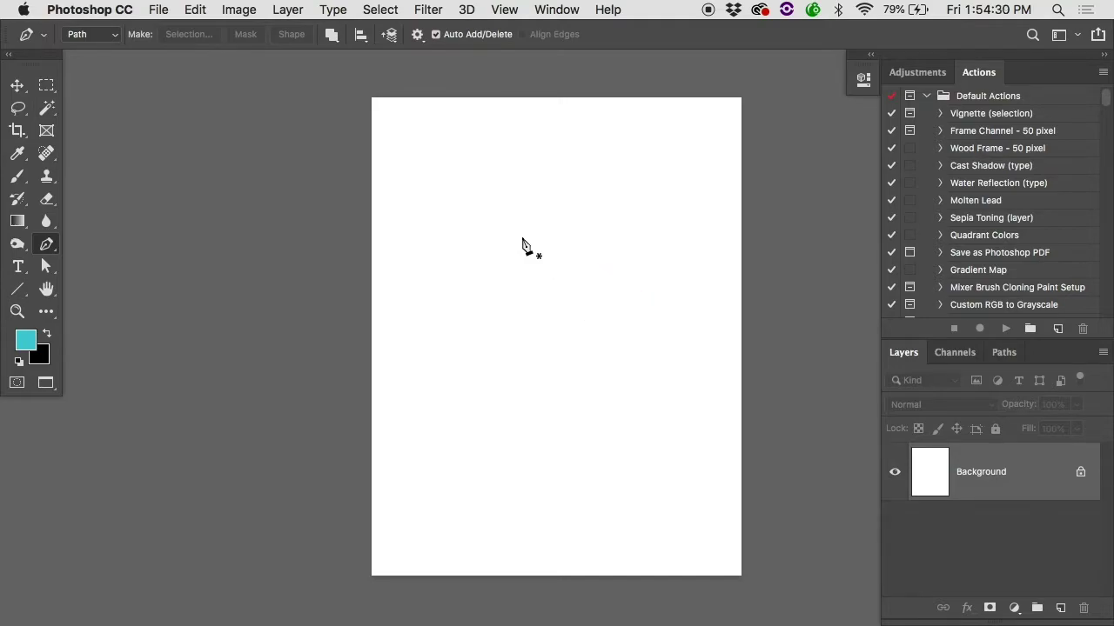
Trace an egg-shaped outline with curved anchors down the right, across the bottom and up the left.
left_click(506, 235)
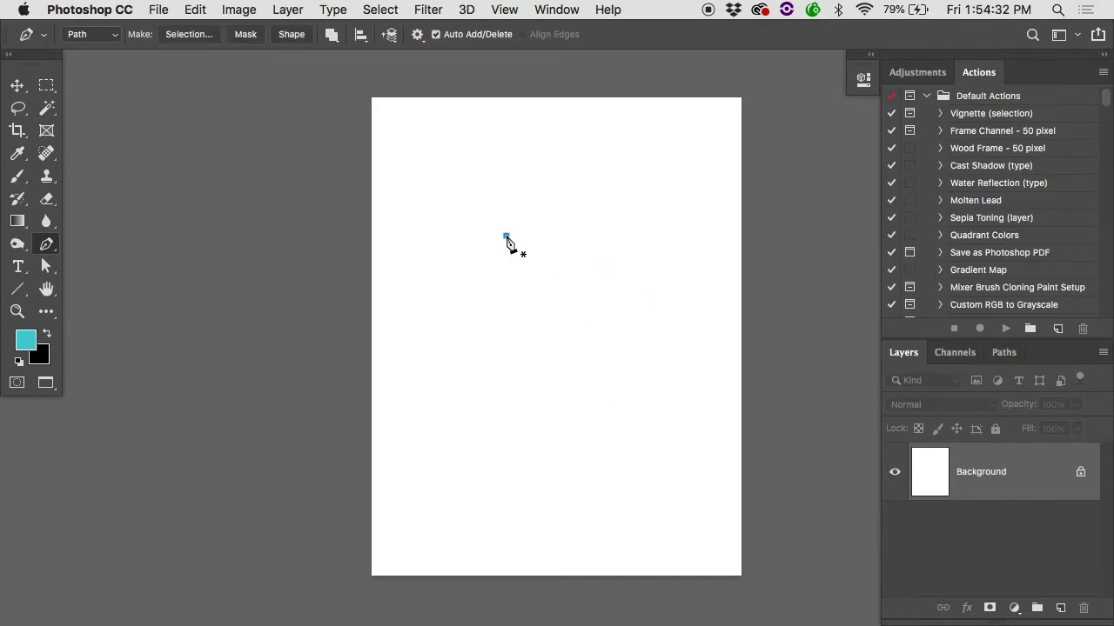
left_click_drag(517, 192, 594, 230)
left_click_drag(600, 276, 601, 318)
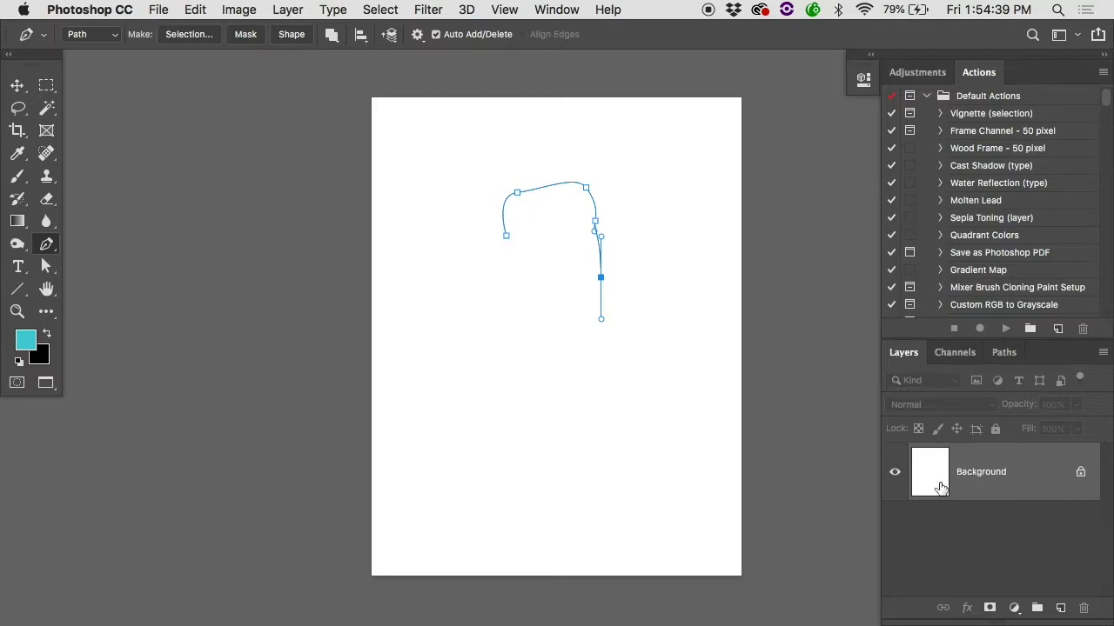
left_click(1000, 363)
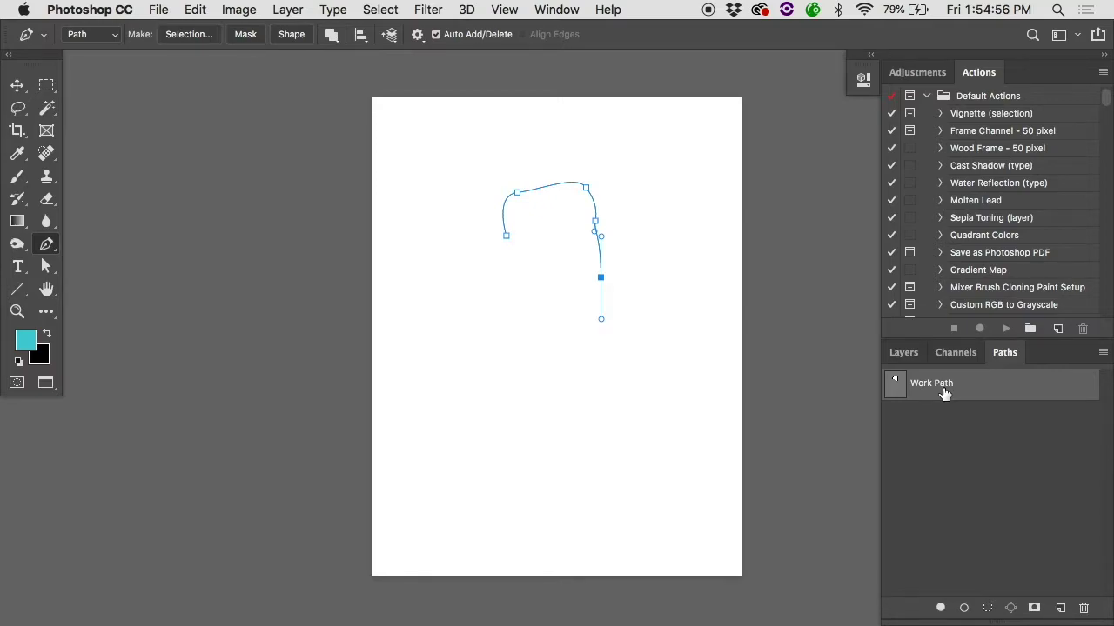
left_click_drag(633, 449, 631, 467)
left_click_drag(556, 486, 515, 485)
left_click_drag(465, 404, 465, 370)
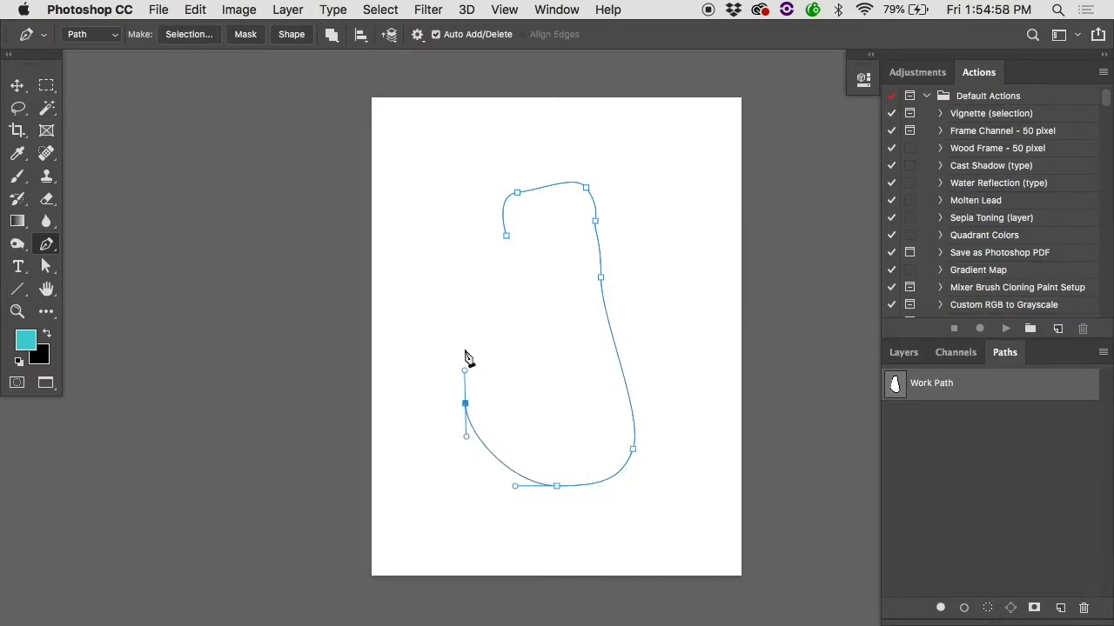
left_click_drag(478, 316, 487, 307)
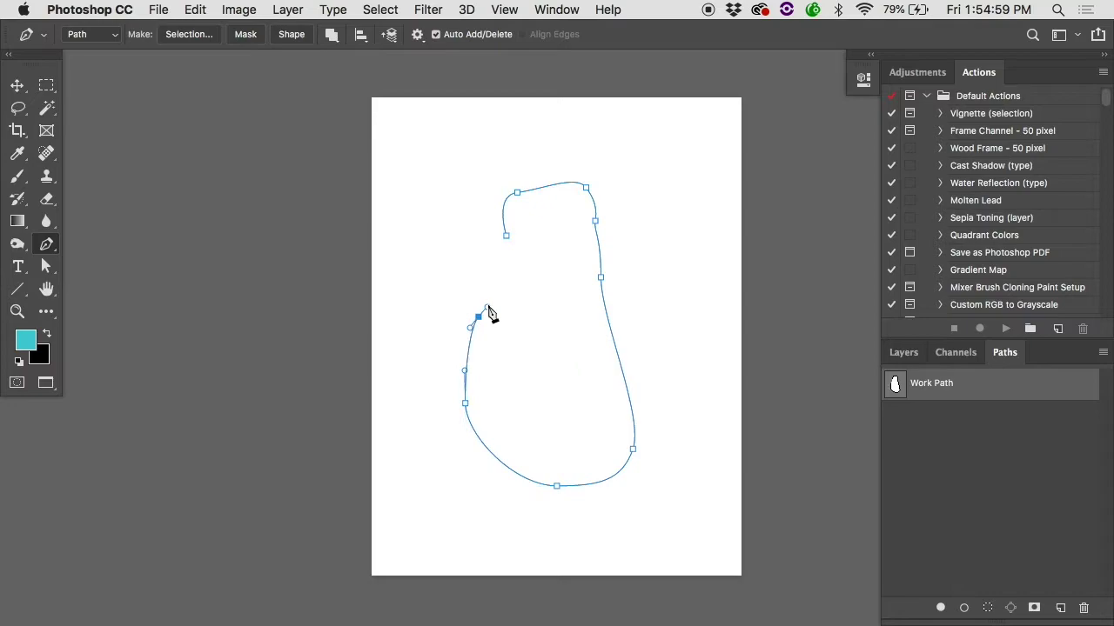
left_click(503, 248)
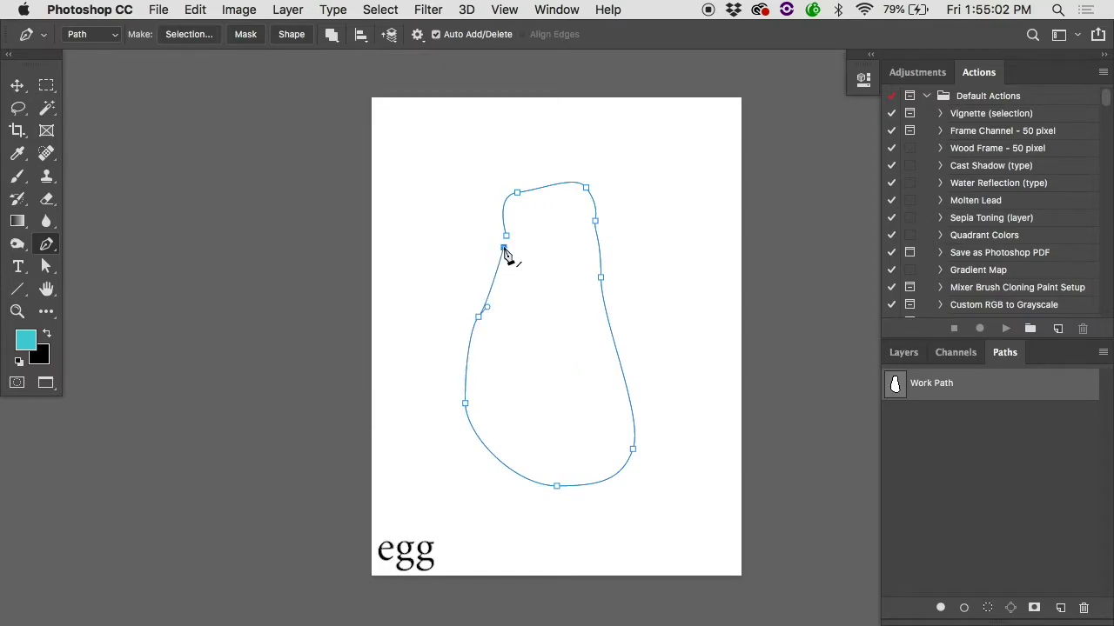
Deselect the Work Path so the page looks empty, undoing two stray anchors.
left_click(964, 417)
left_click(904, 352)
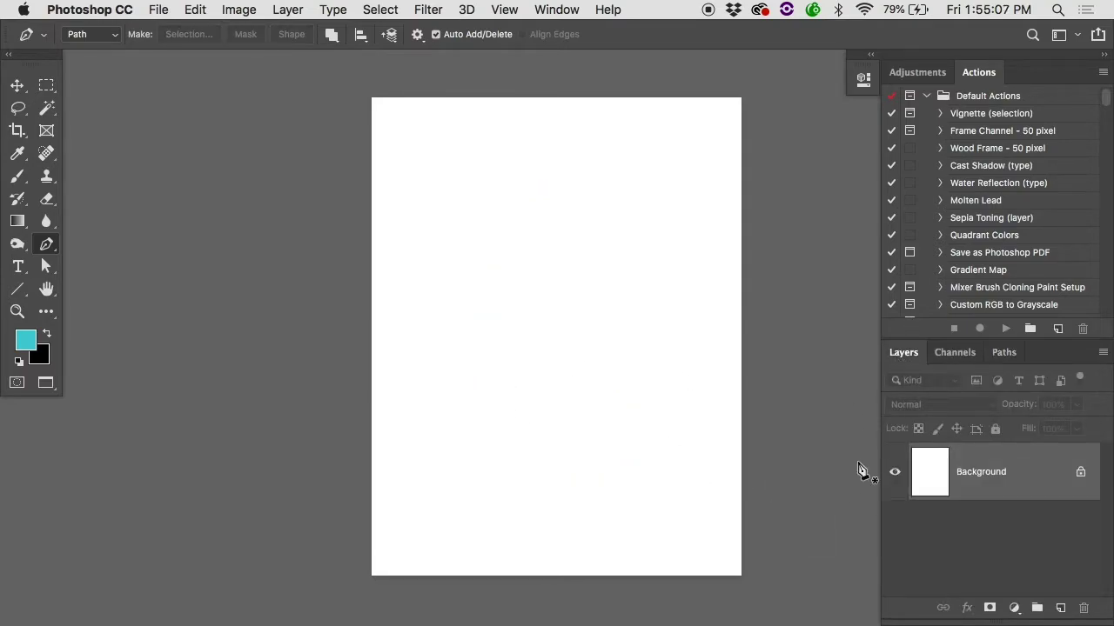
left_click(1001, 355)
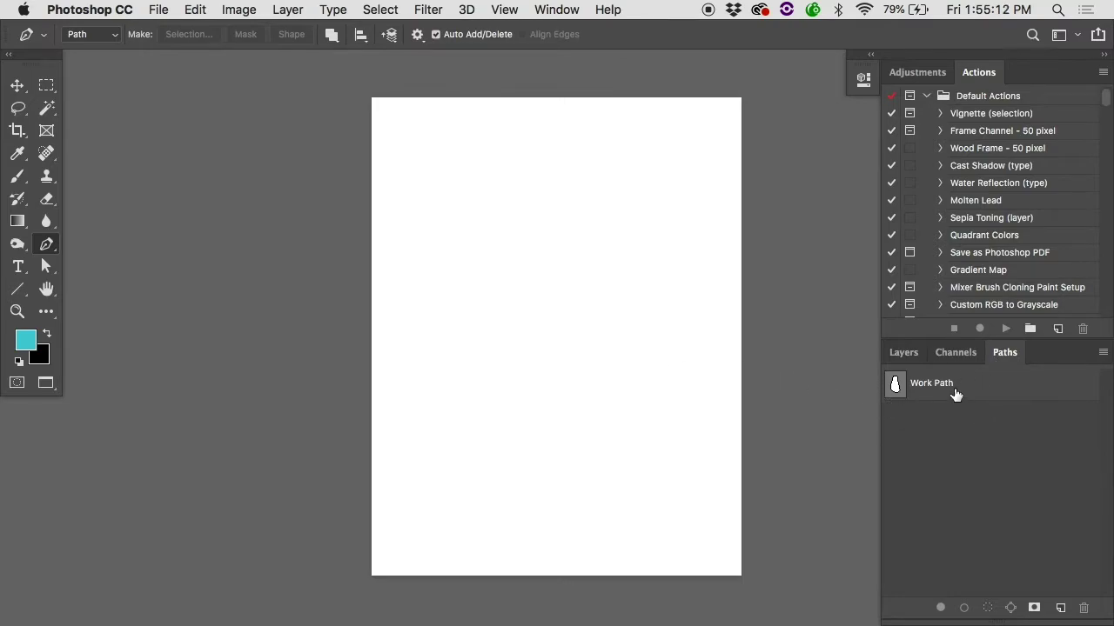
left_click(534, 272)
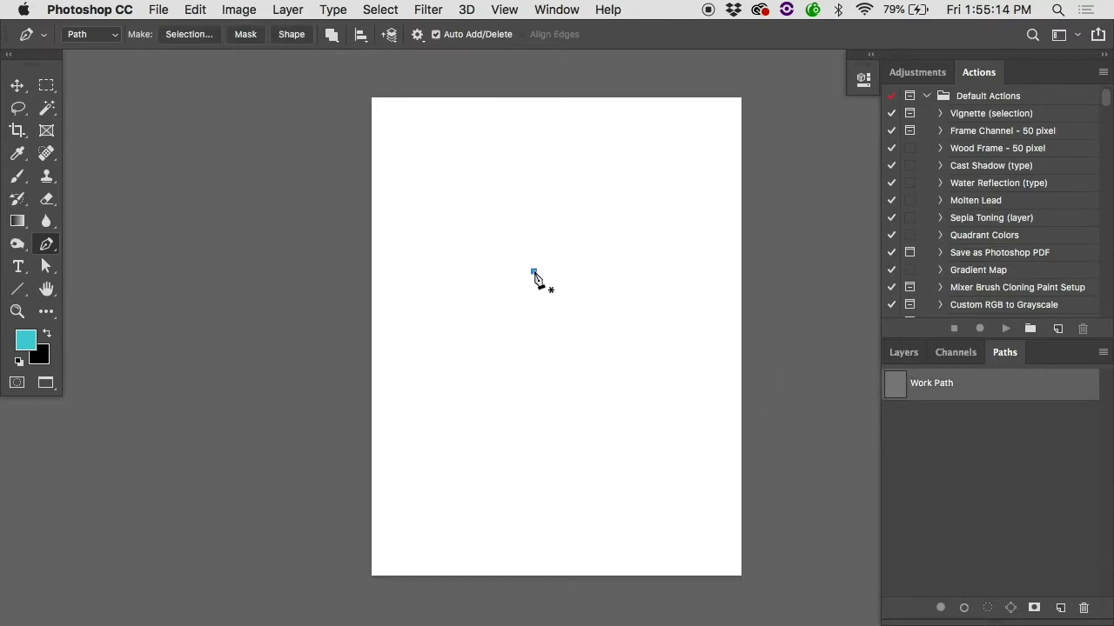
key("super+z")
left_click_drag(501, 240, 529, 220)
key("super+z")
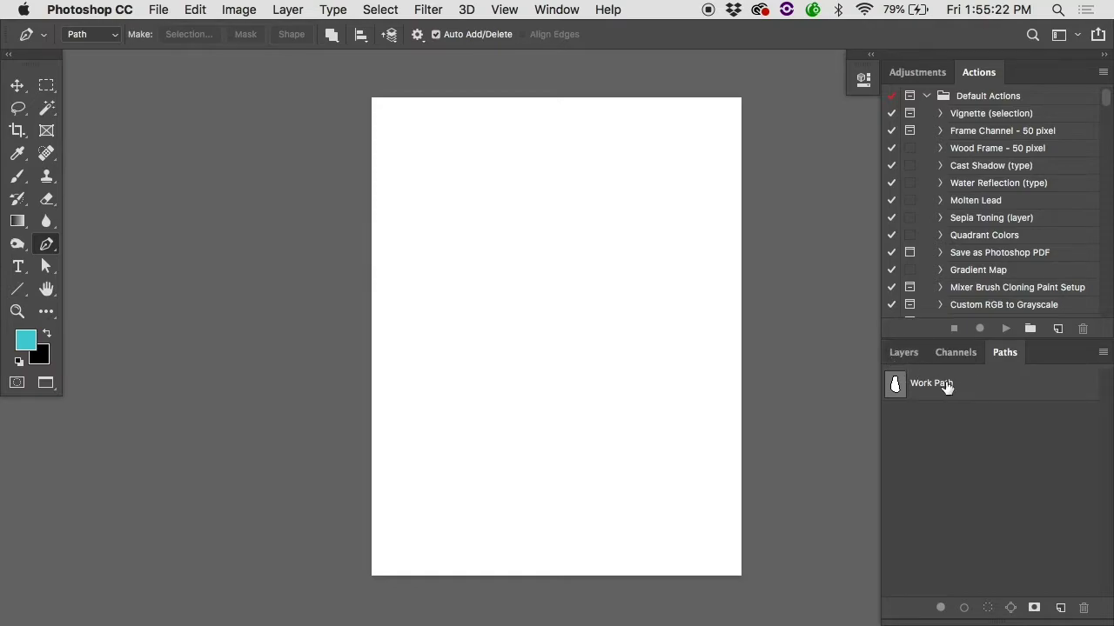
Save the Work Path under the name 'Shampoo bottle'.
double_click(945, 384)
type("Shampoo b")
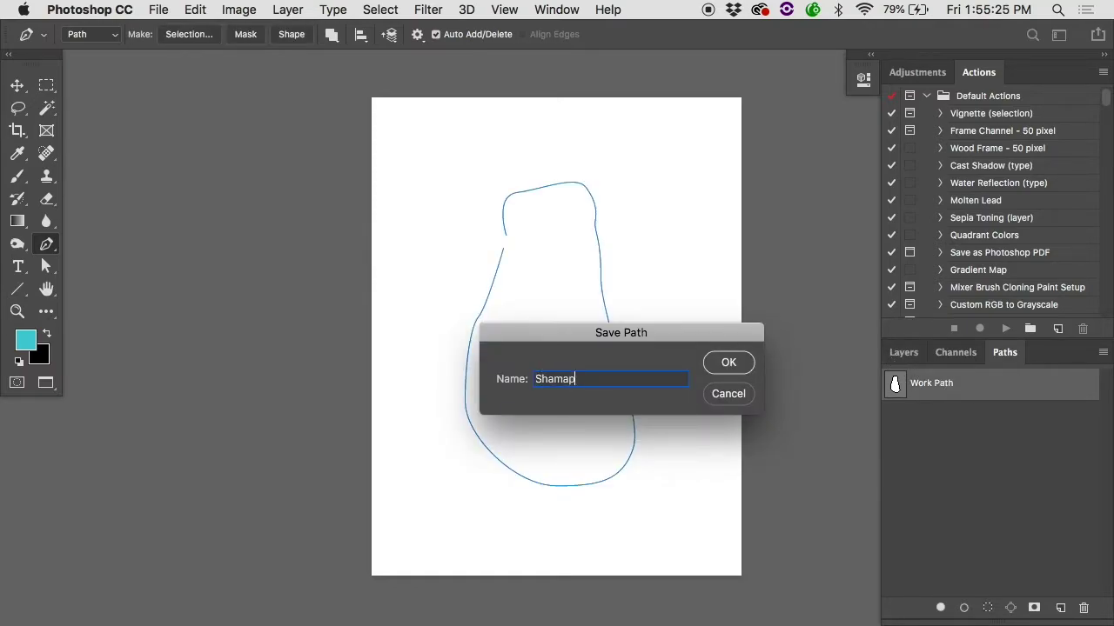
type("ottle")
key("Return")
Hide the saved path and place the first anchor of a new work path.
left_click(948, 427)
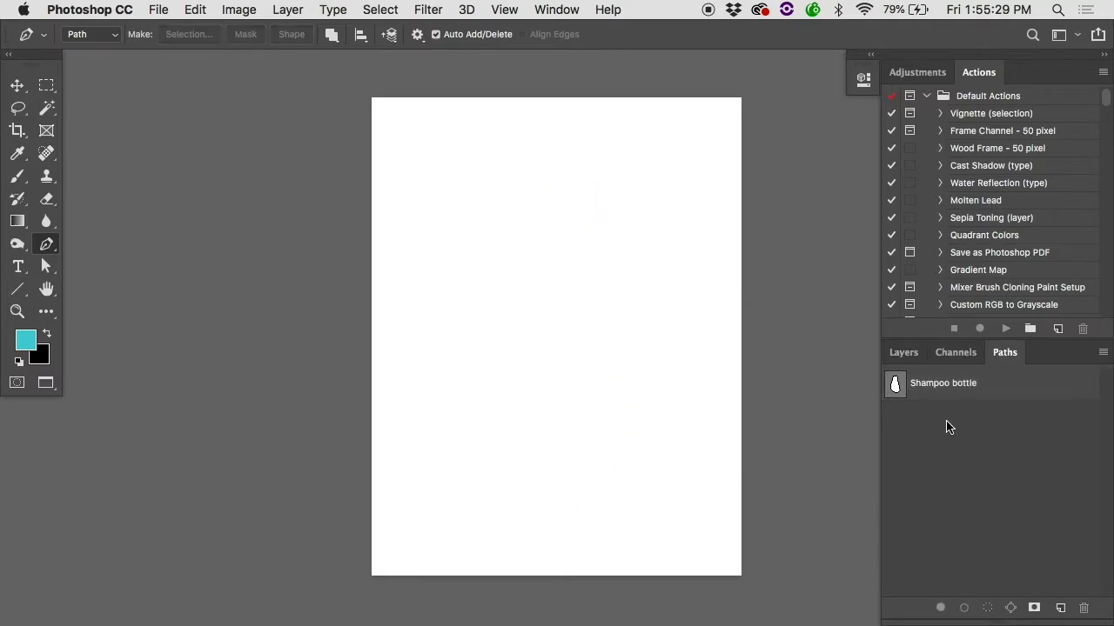
left_click(903, 353)
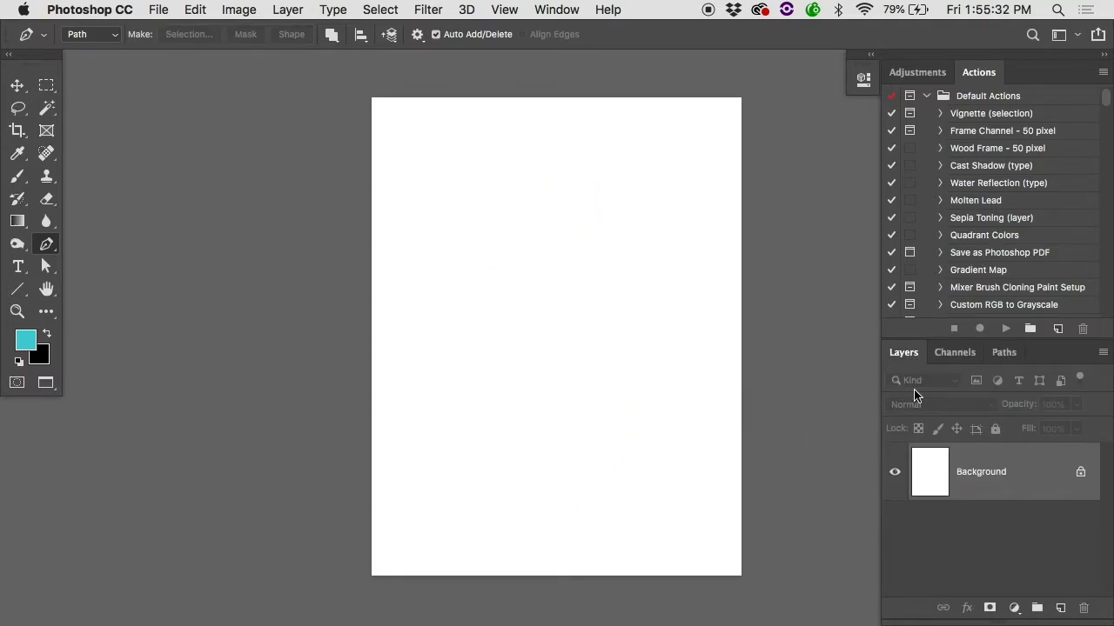
left_click(1004, 353)
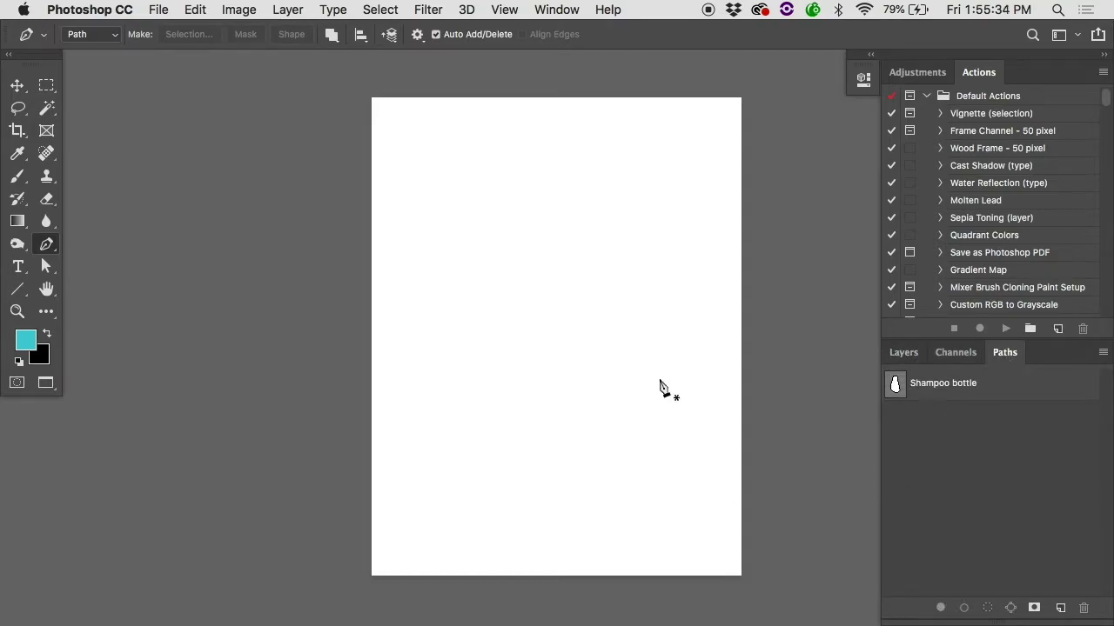
left_click(615, 305)
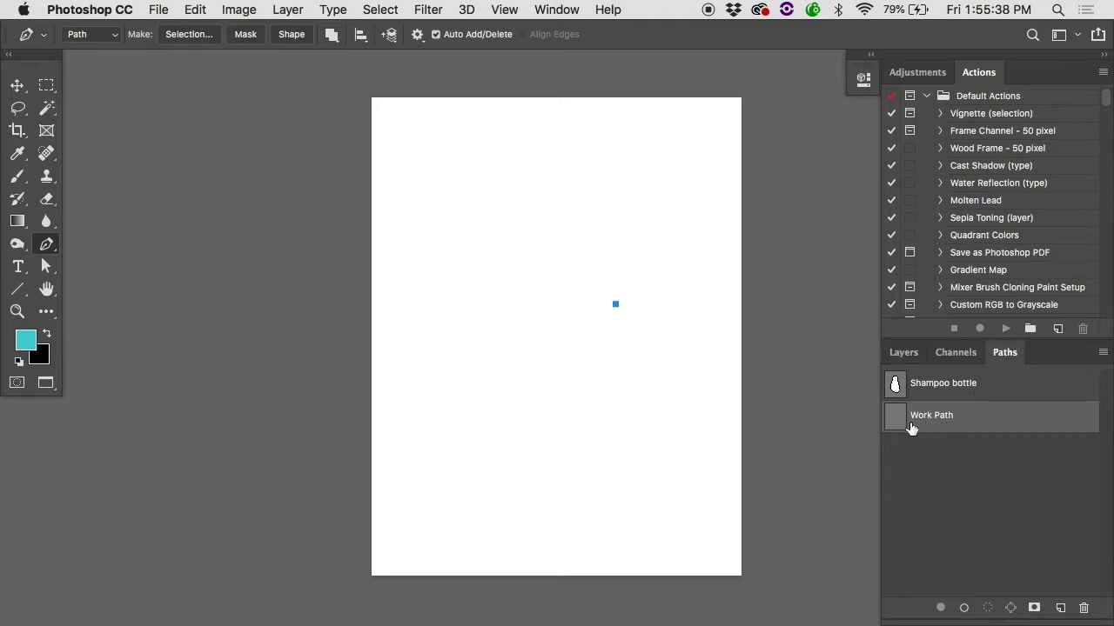
Draw a pear-shaped path down the right, around the bottom, up the left and over the top.
left_click_drag(670, 419, 648, 437)
left_click_drag(575, 458, 552, 455)
left_click_drag(521, 415, 522, 392)
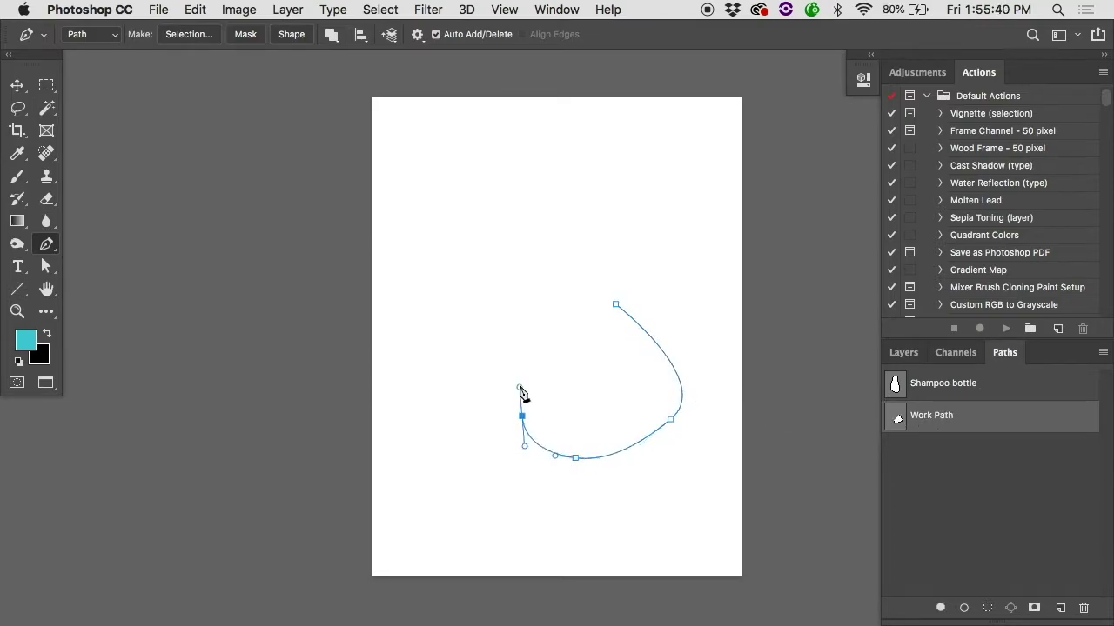
left_click(521, 377)
left_click(523, 337)
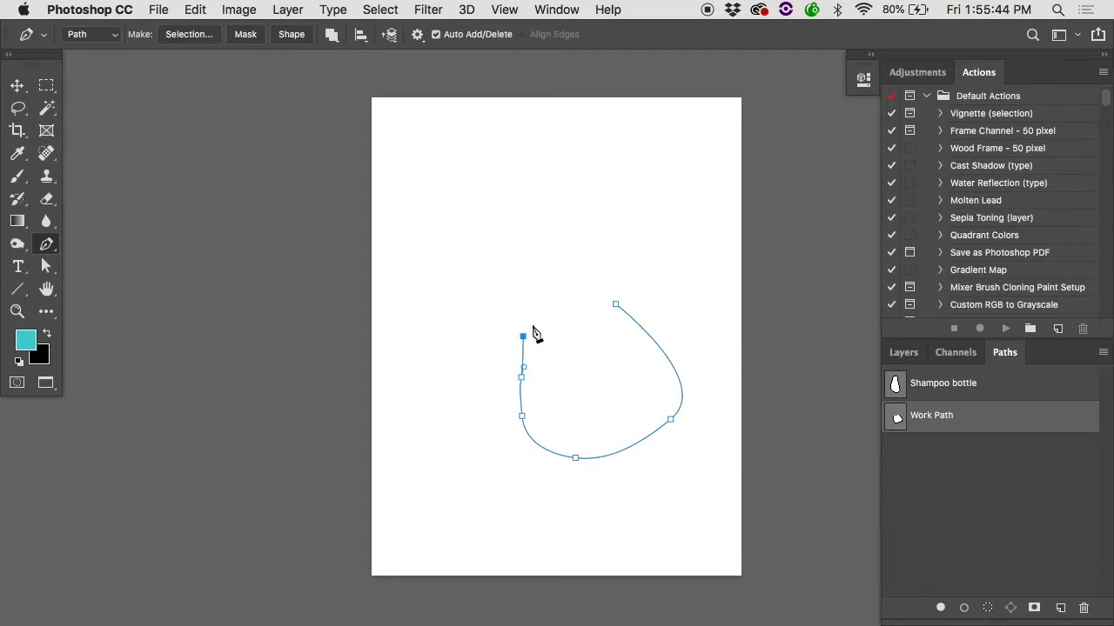
left_click(522, 245)
left_click_drag(554, 179, 583, 177)
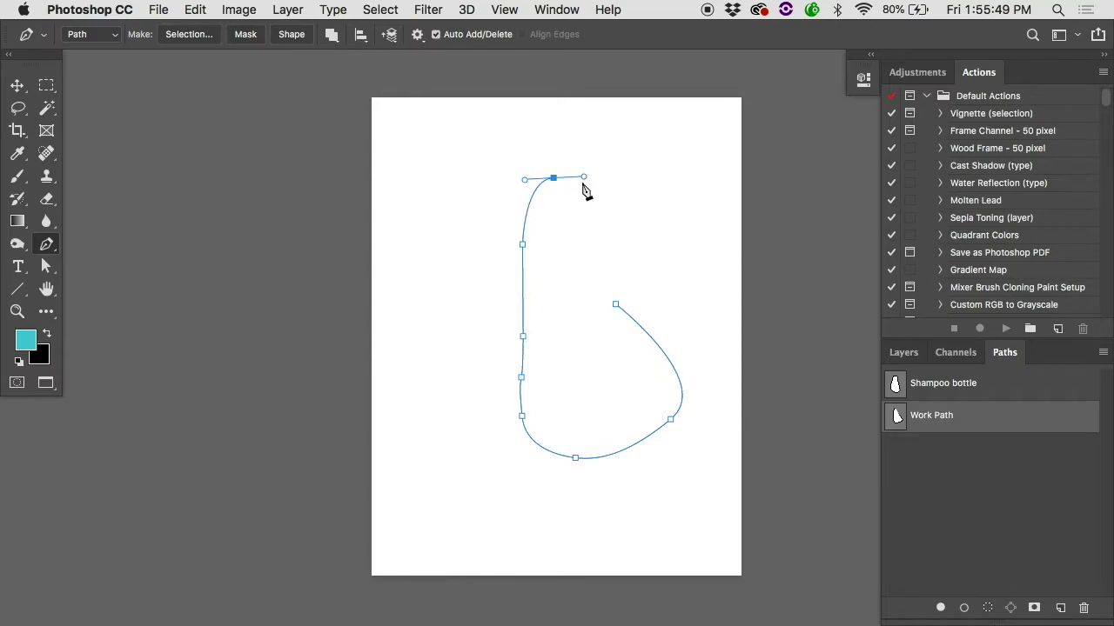
left_click(523, 245, "super")
left_click(555, 180)
Redisplay the work path, then try and undo a curved segment toward the right.
left_click(903, 352)
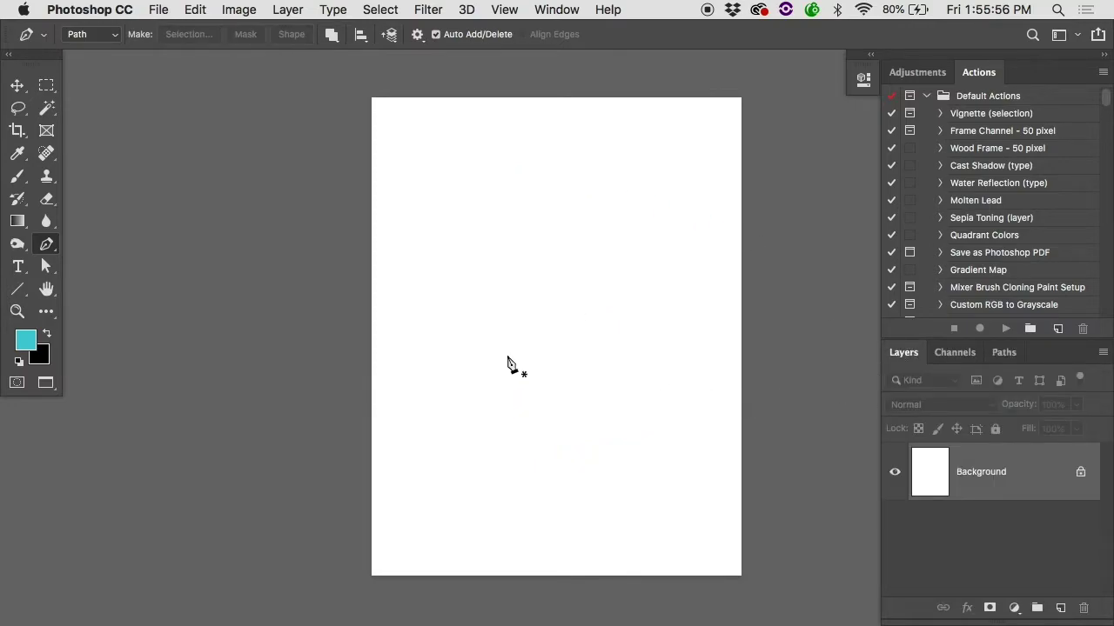
left_click(1000, 352)
left_click(939, 421)
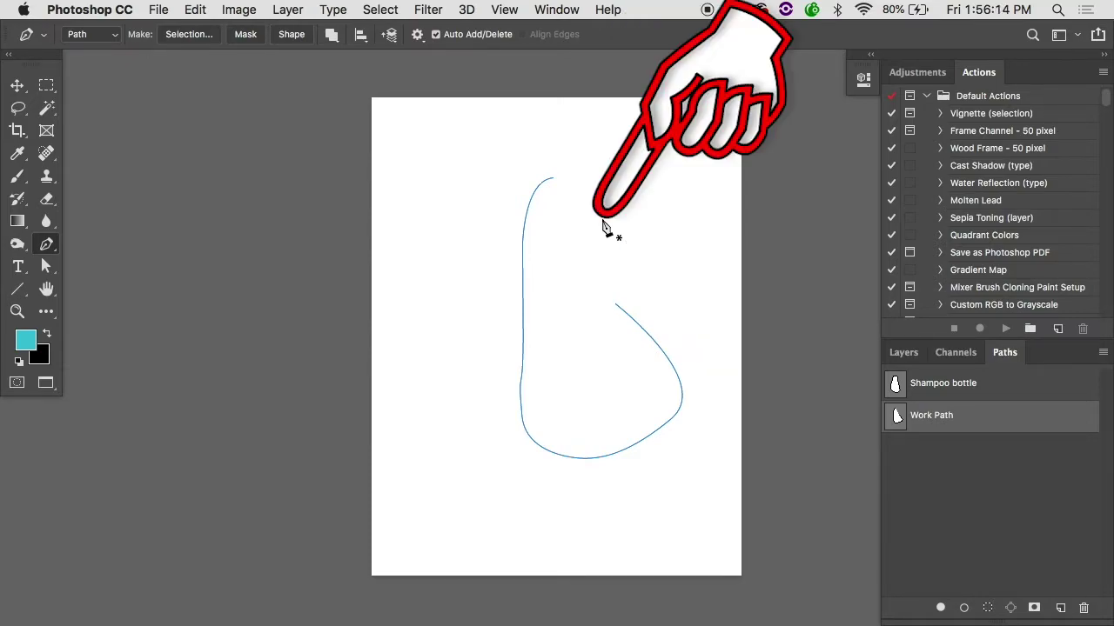
left_click_drag(602, 218, 634, 286)
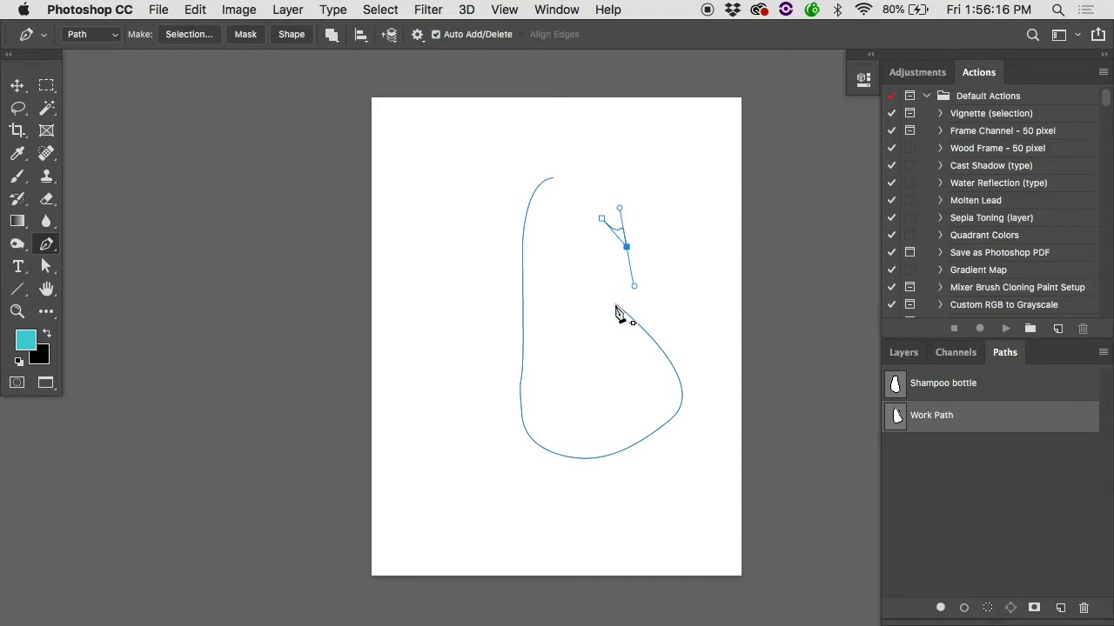
key("super+alt+z")
key("super+alt+z")
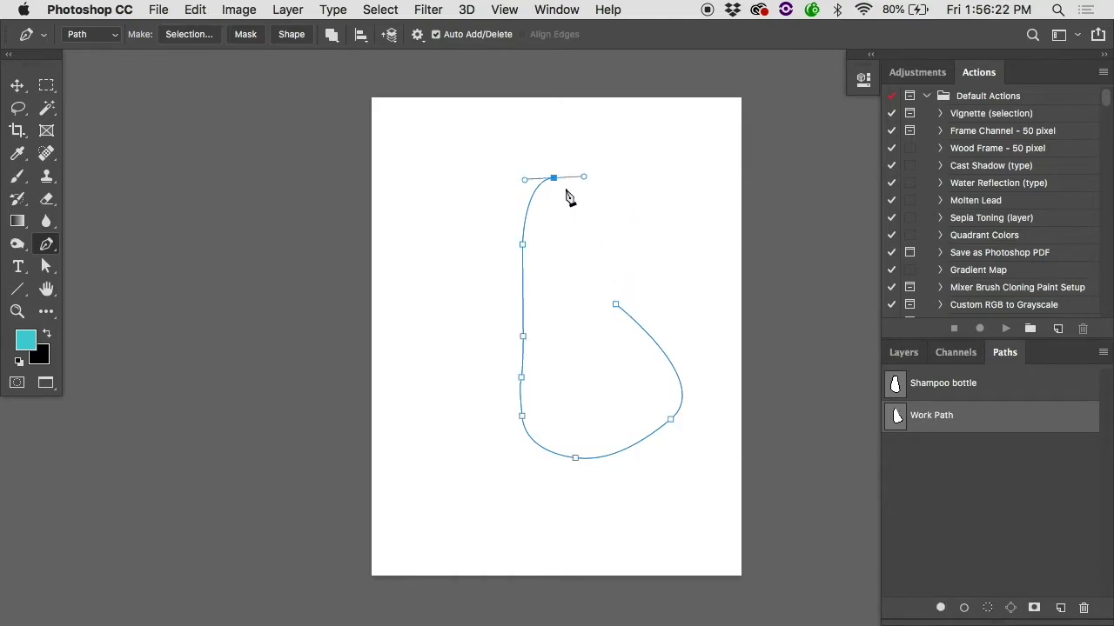
left_click(945, 466)
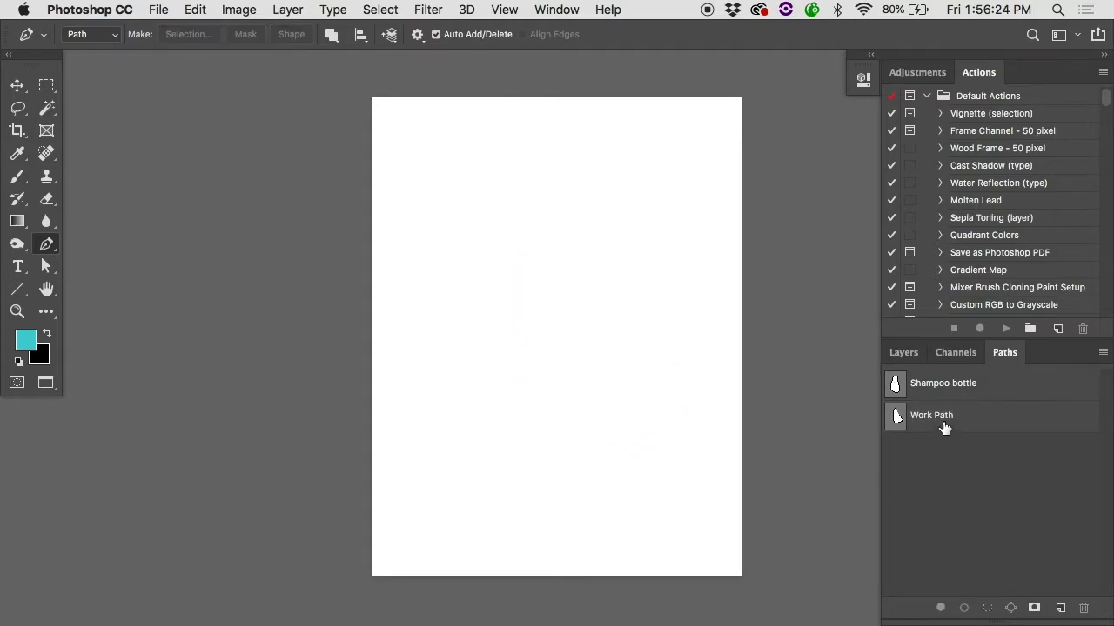
left_click(943, 425)
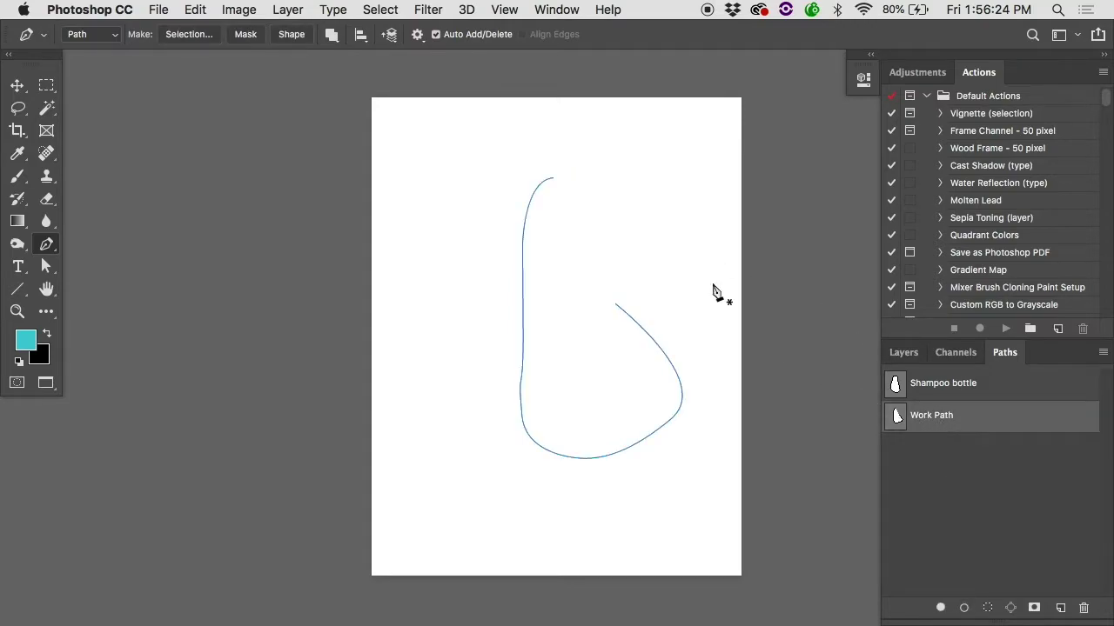
Extend the top curve with a smooth anchor and join it back toward the open endpoint.
left_click(555, 180)
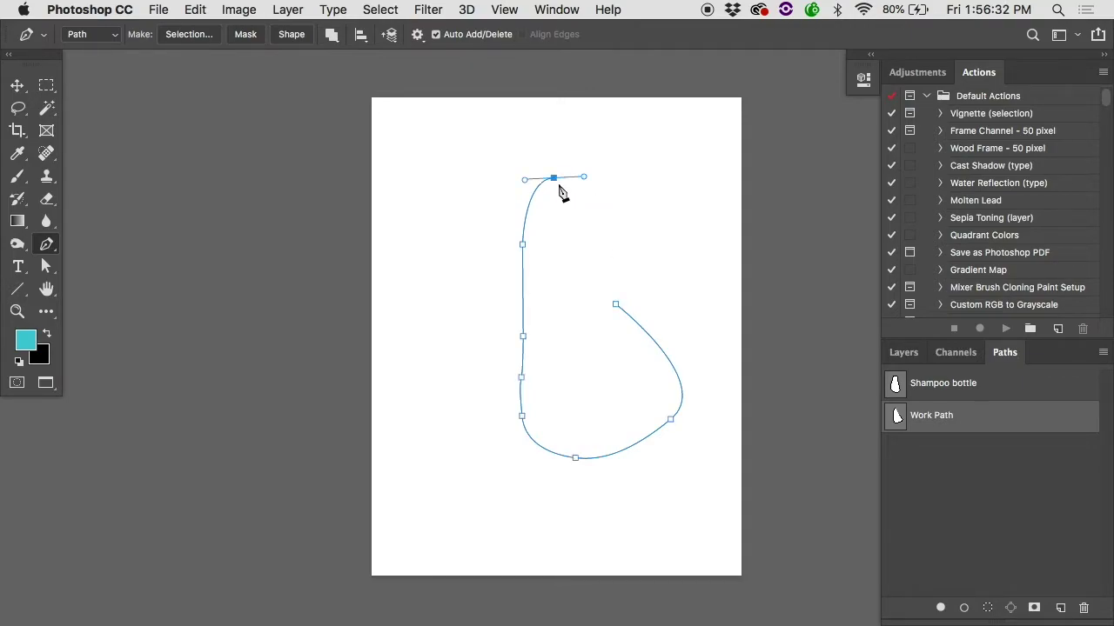
left_click_drag(633, 227, 641, 260)
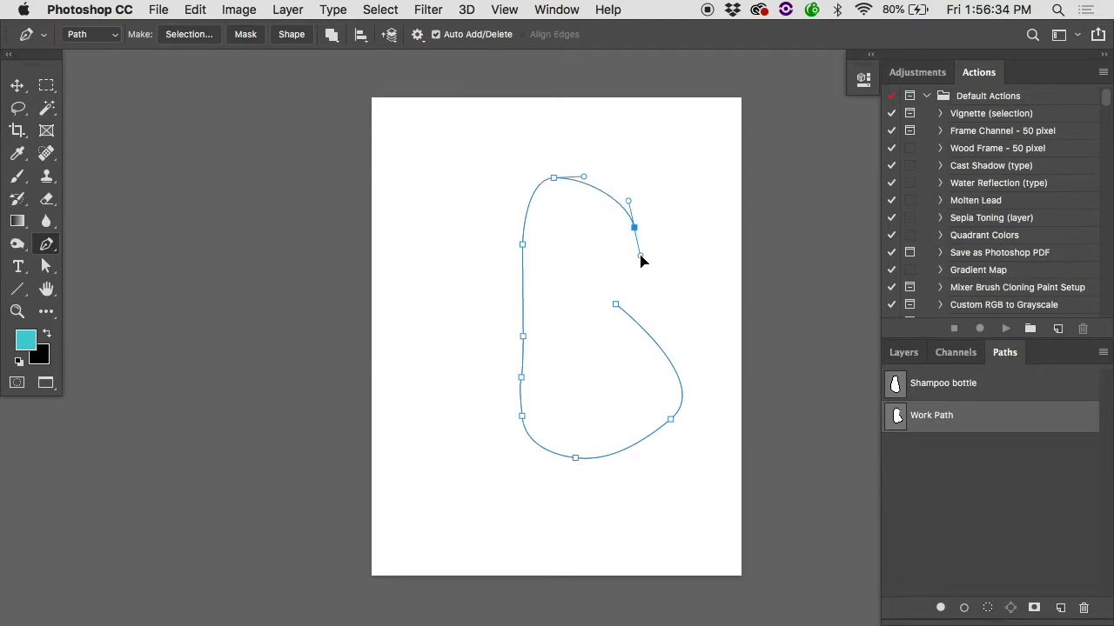
left_click(615, 304)
left_click(979, 503)
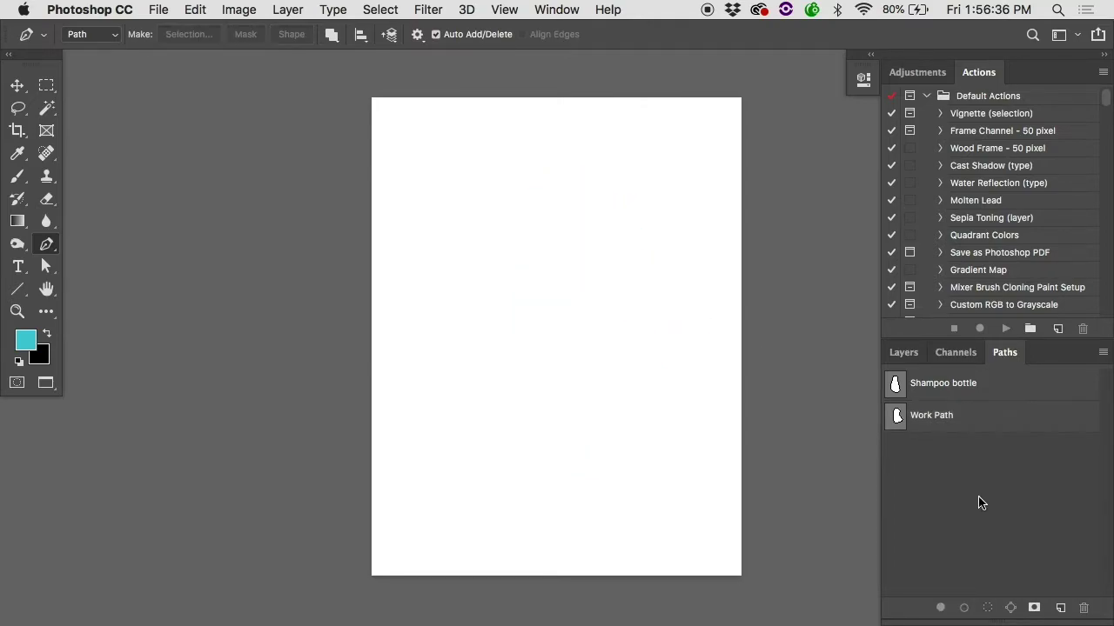
left_click(913, 416)
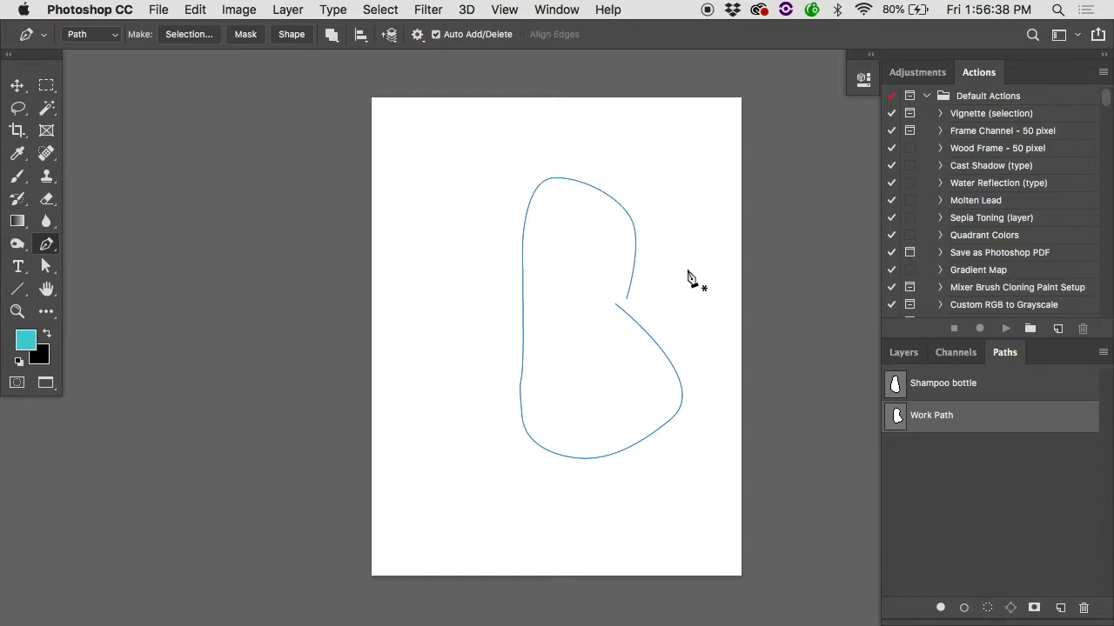
Add anchors closing the right-side gap, then delete the Shampoo bottle and work paths.
left_click(626, 299)
left_click(653, 310)
left_click(661, 311)
left_click_drag(684, 331, 694, 364)
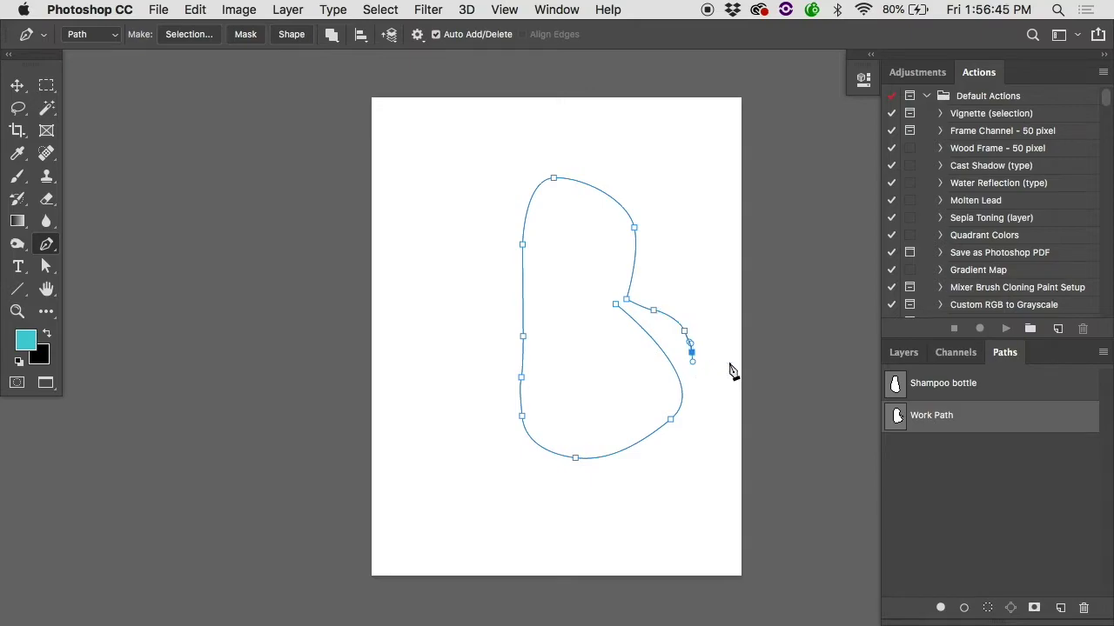
left_click(955, 393)
left_click_drag(955, 393, 1084, 607)
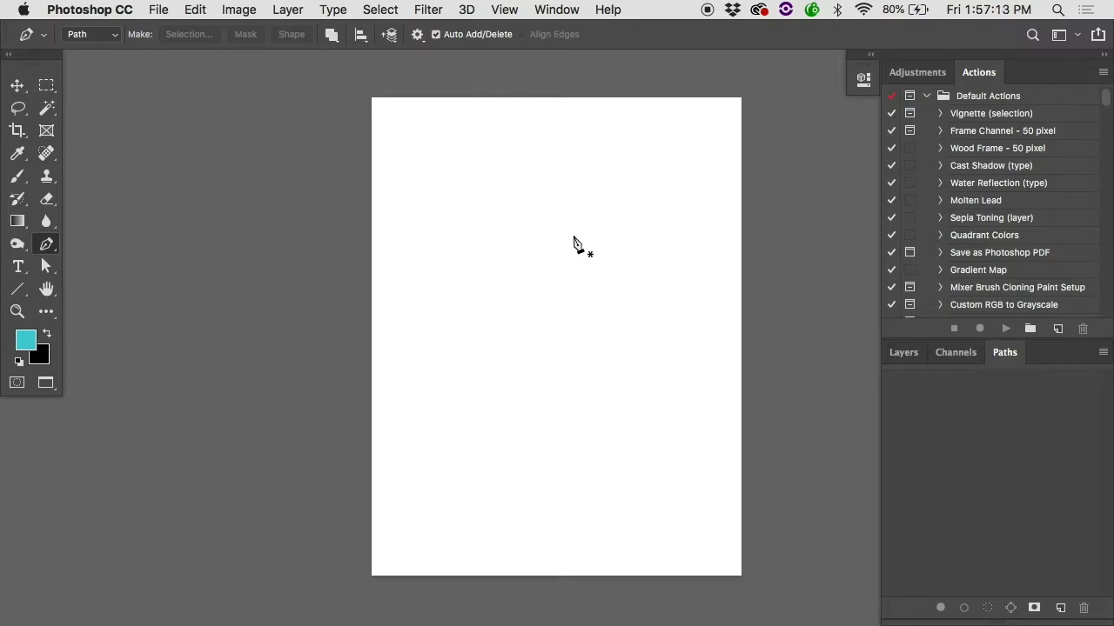
Place an upper-left anchor, then drag a second anchor at right to arc the segment downward.
left_click(540, 164)
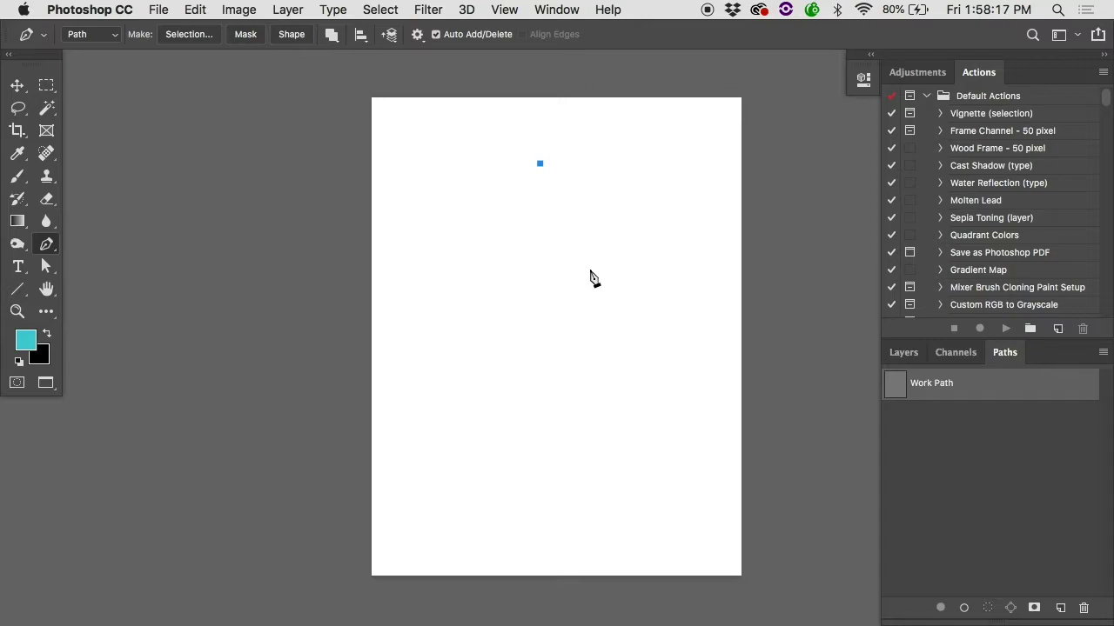
left_click(667, 275)
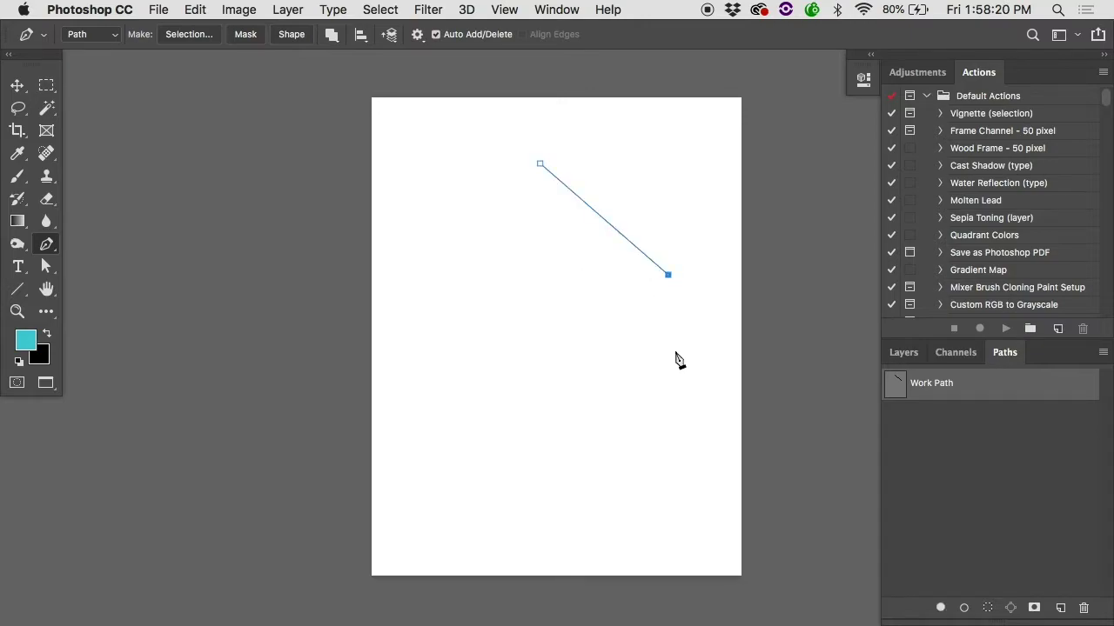
key("super+z")
left_click(663, 259)
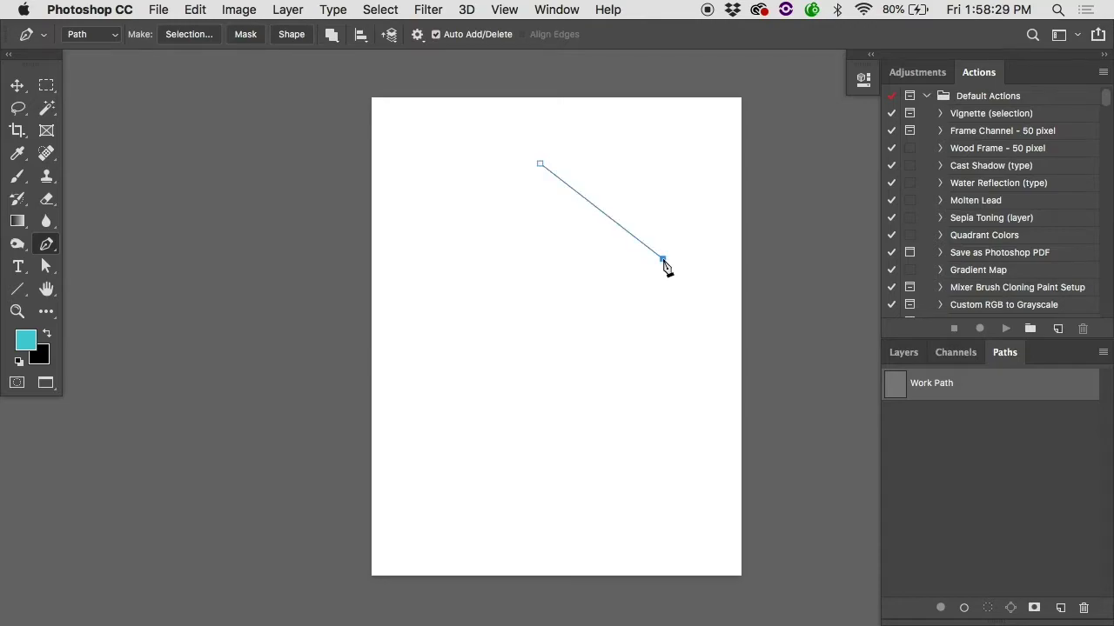
left_click_drag(664, 262, 666, 364)
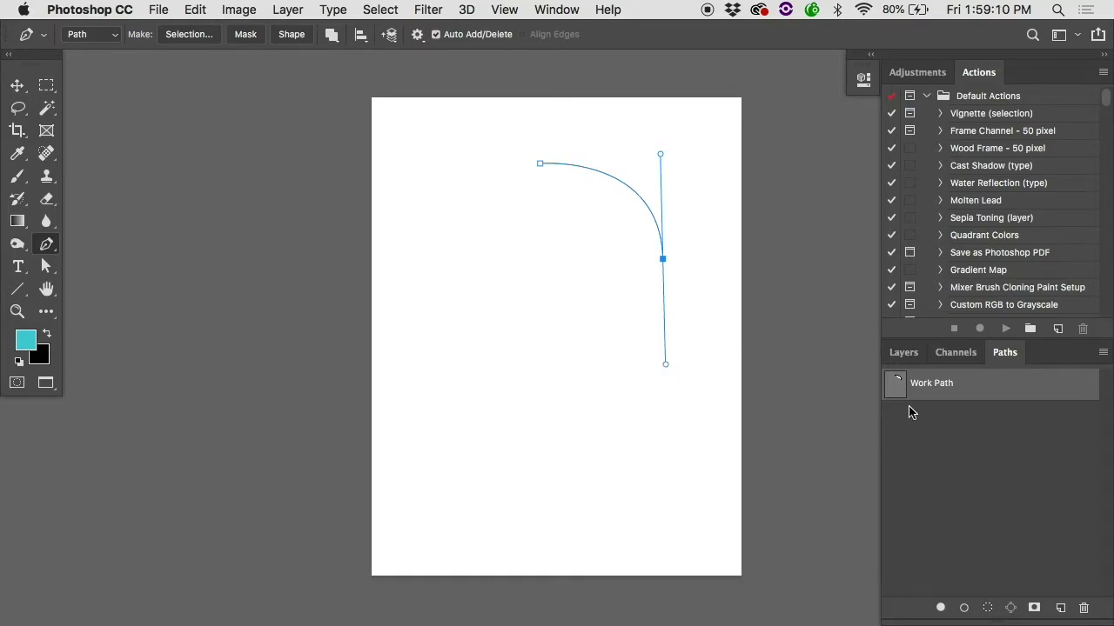
Name the curved work path 'Circle' in the Save Path dialog and confirm.
double_click(936, 383)
type("Circle")
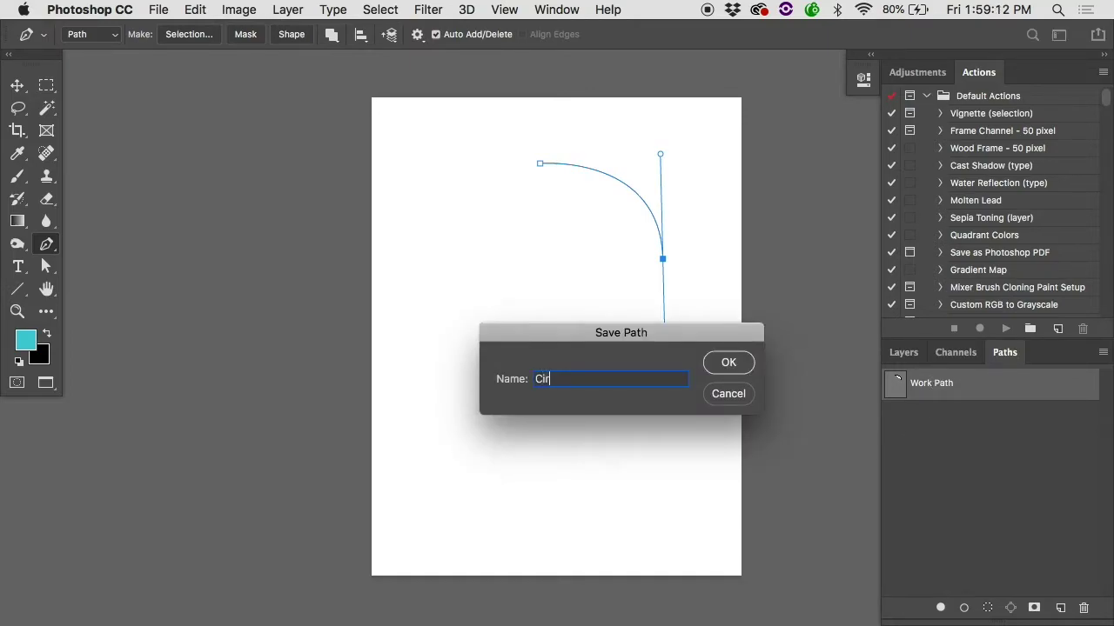
left_click(728, 362)
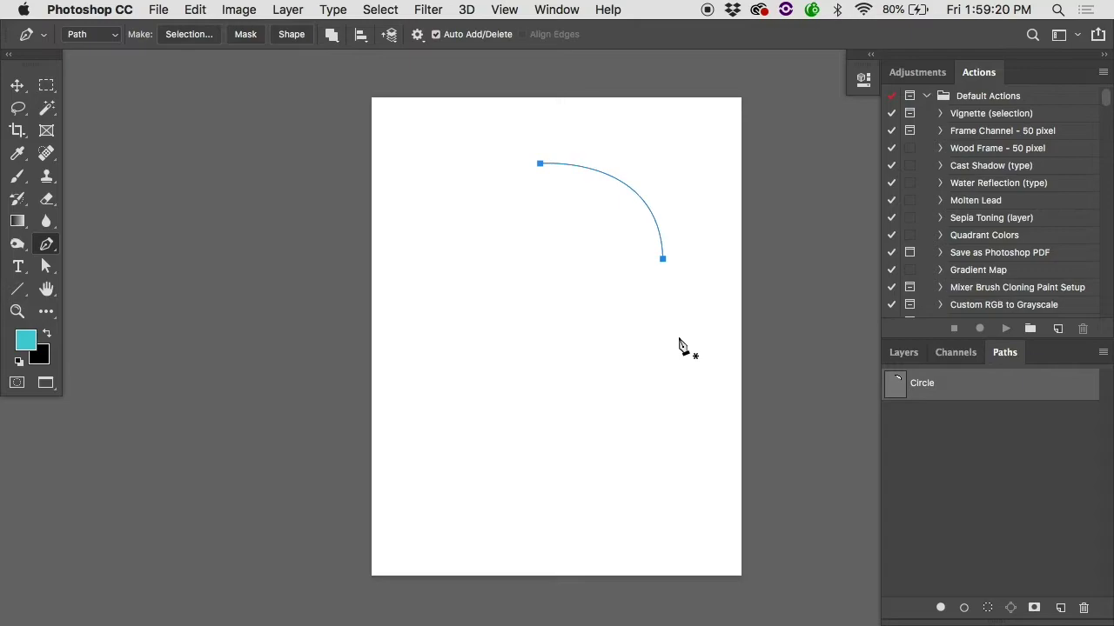
Continue drawing the path from its right-hand end anchor.
left_click(664, 262)
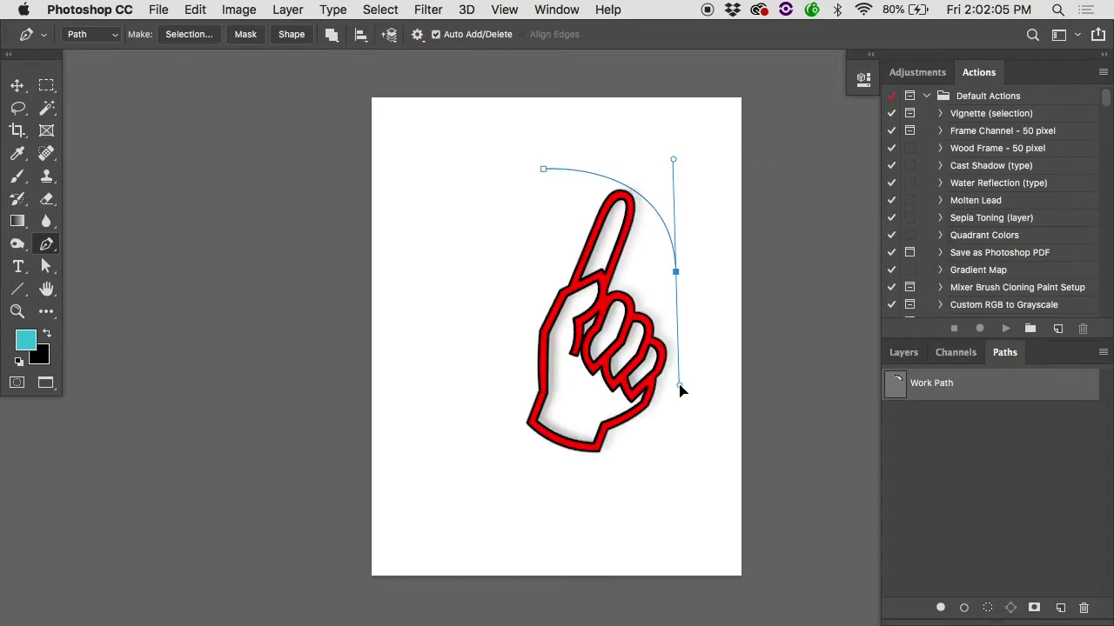
Adjust the upper direction handle, step back to the first anchor, and drag a new smooth anchor below it.
scroll(678, 388, "up", 5)
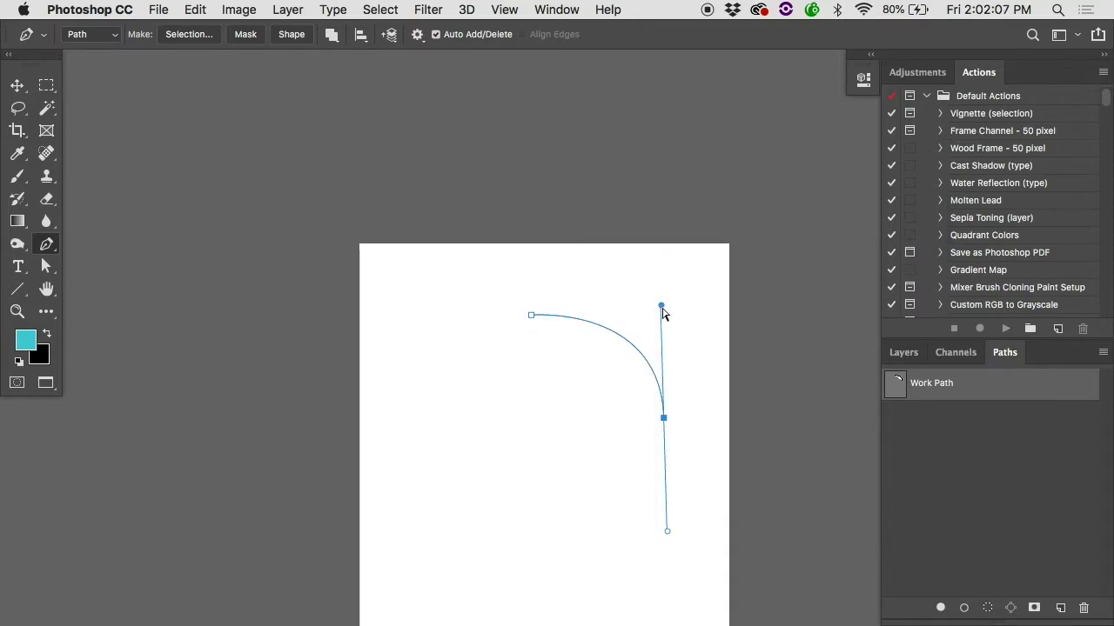
left_click_drag(662, 311, 662, 118)
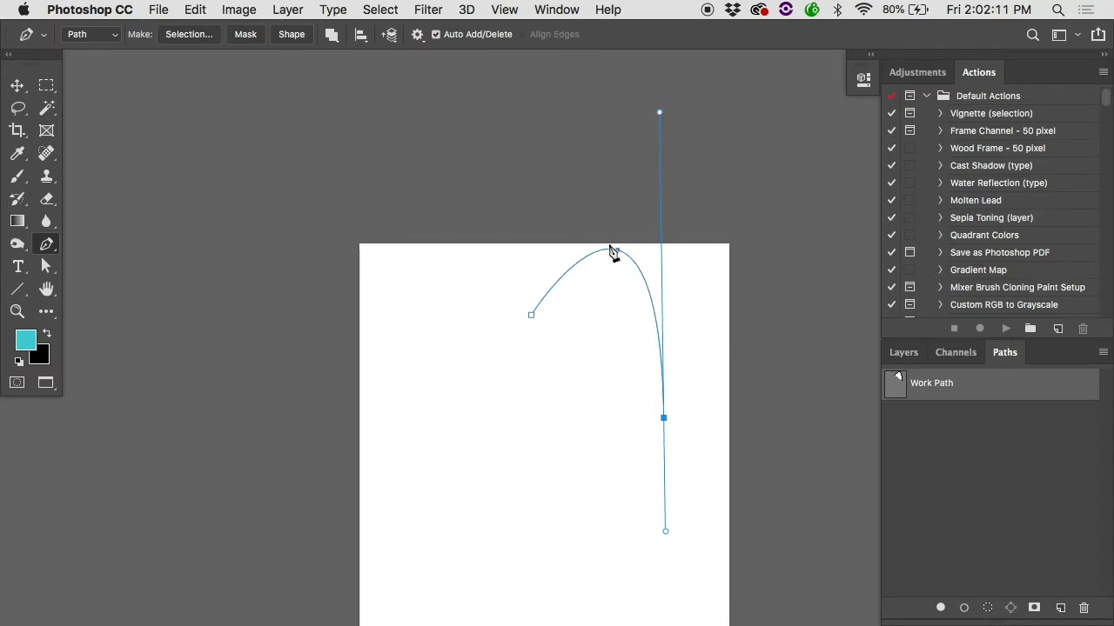
mouse_move(661, 113)
left_mouse_down()
mouse_move(663, 303)
mouse_move(658, 105)
left_mouse_up()
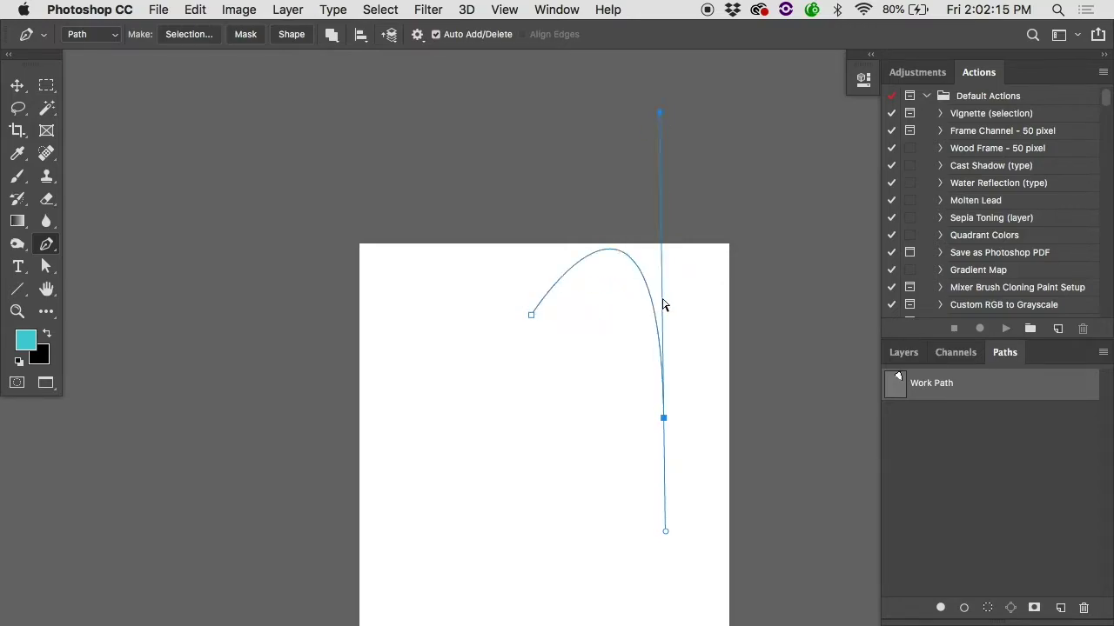
key("super+z")
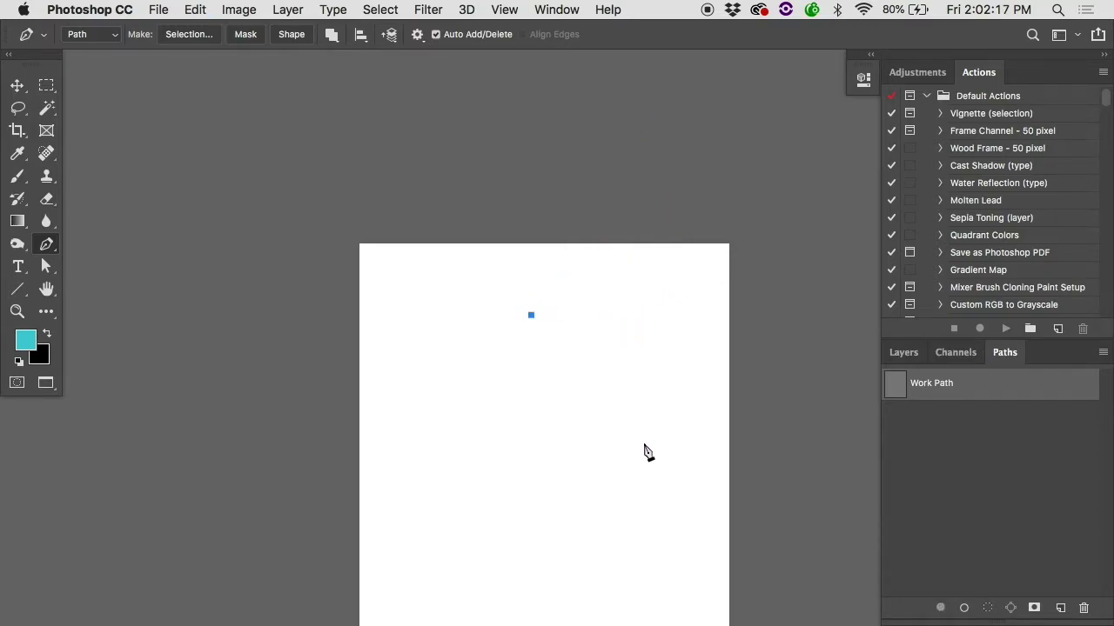
left_click_drag(642, 440, 647, 483)
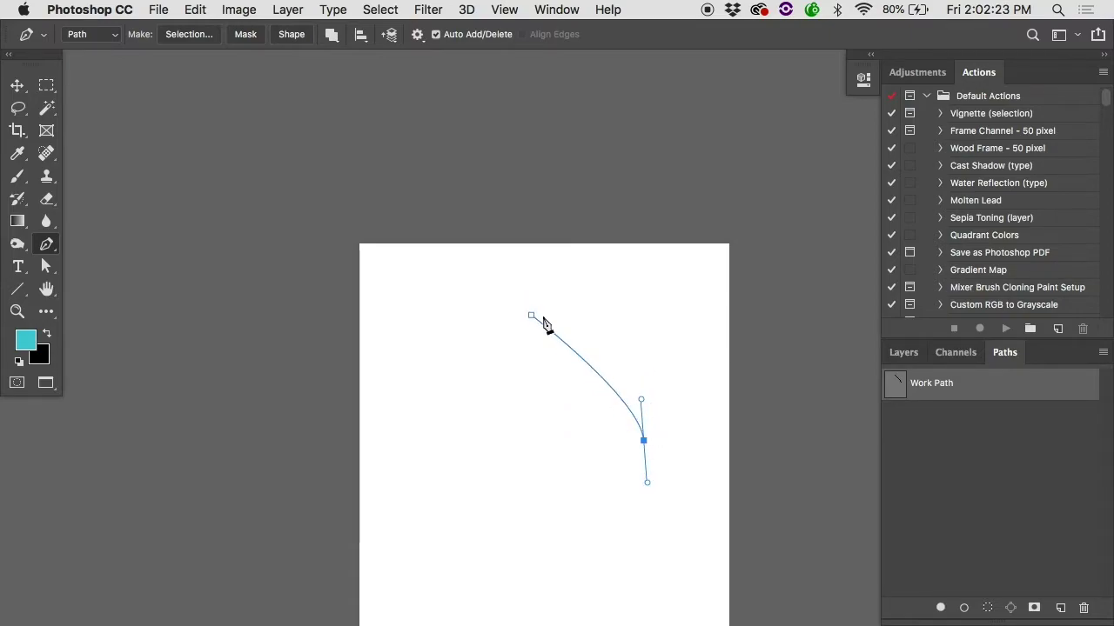
Redraw the right-side curved anchor and add the next anchor toward the bottom left.
key("super+z")
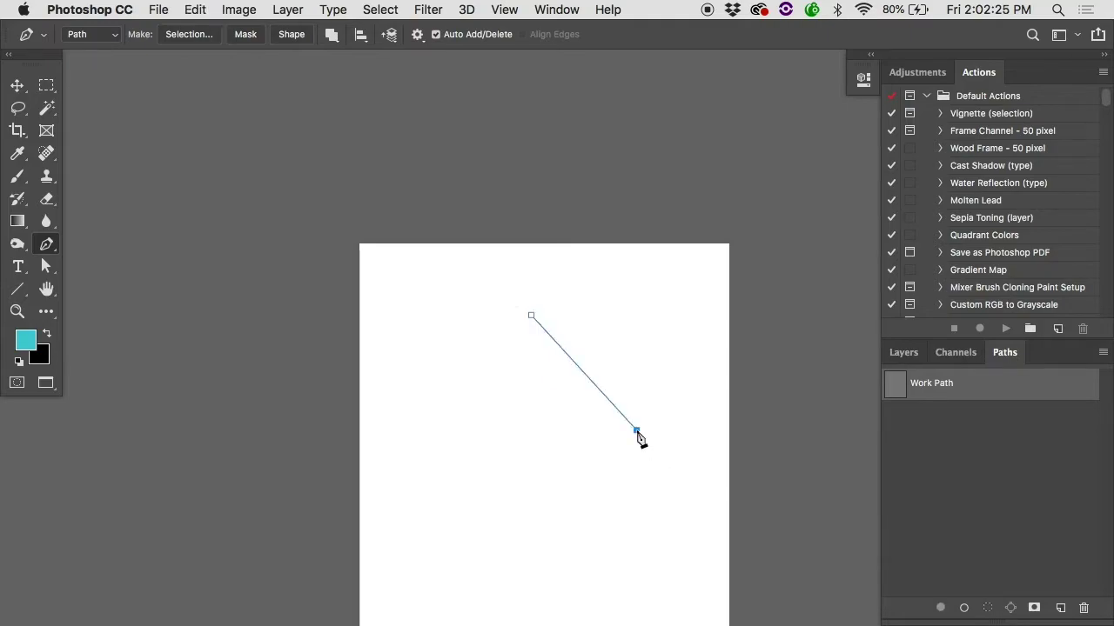
left_click_drag(636, 430, 638, 381)
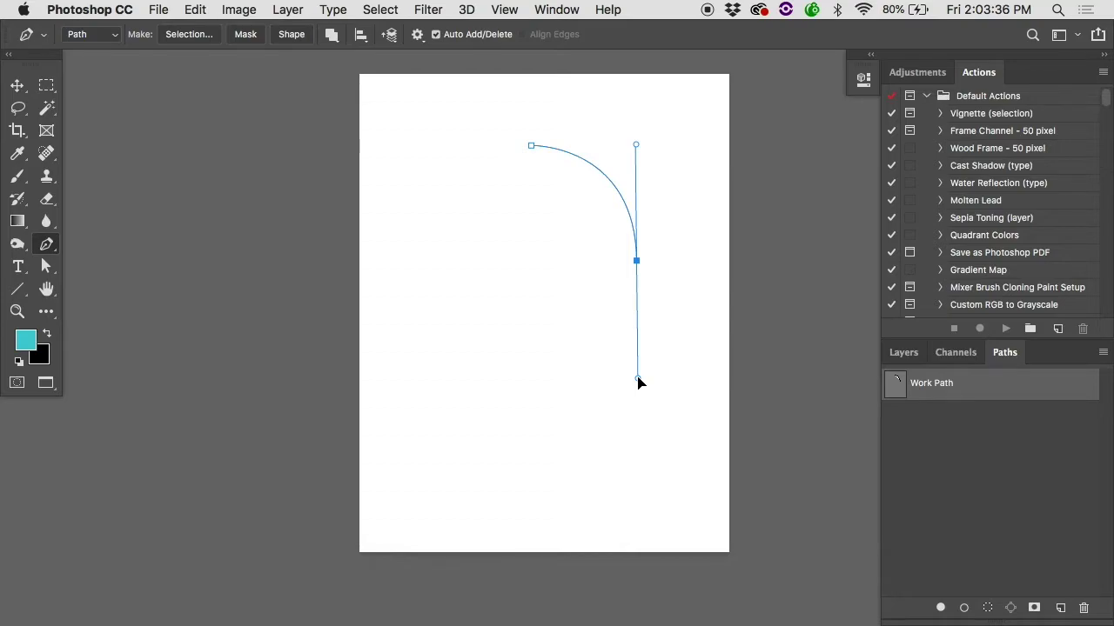
left_click(527, 347)
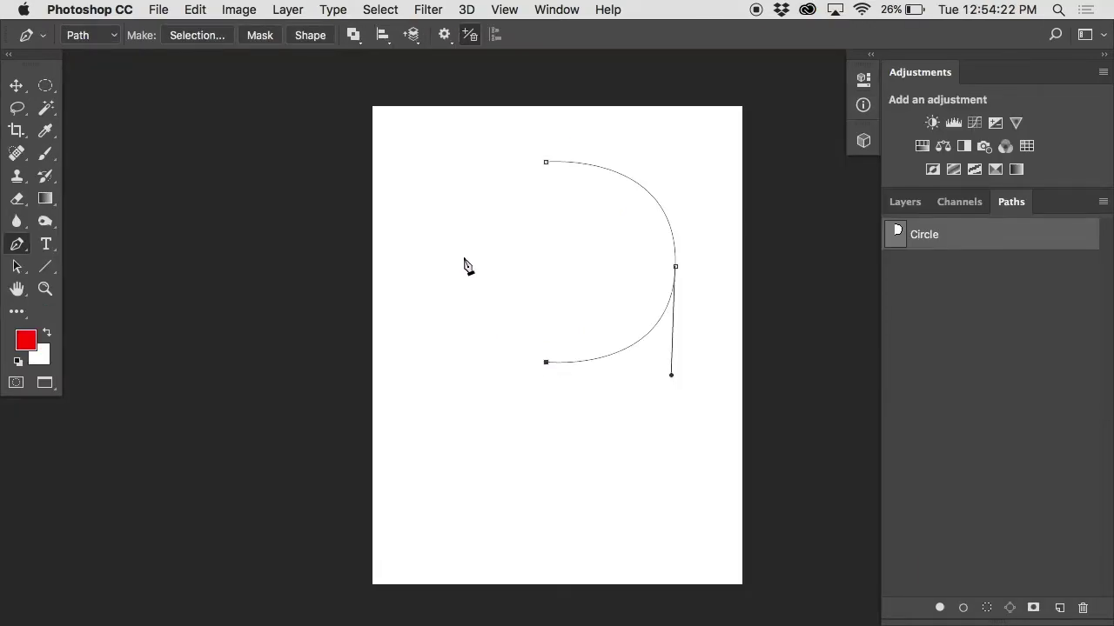
Undo a stray zigzag of points, then close the round path with a curved left anchor.
left_click(460, 256)
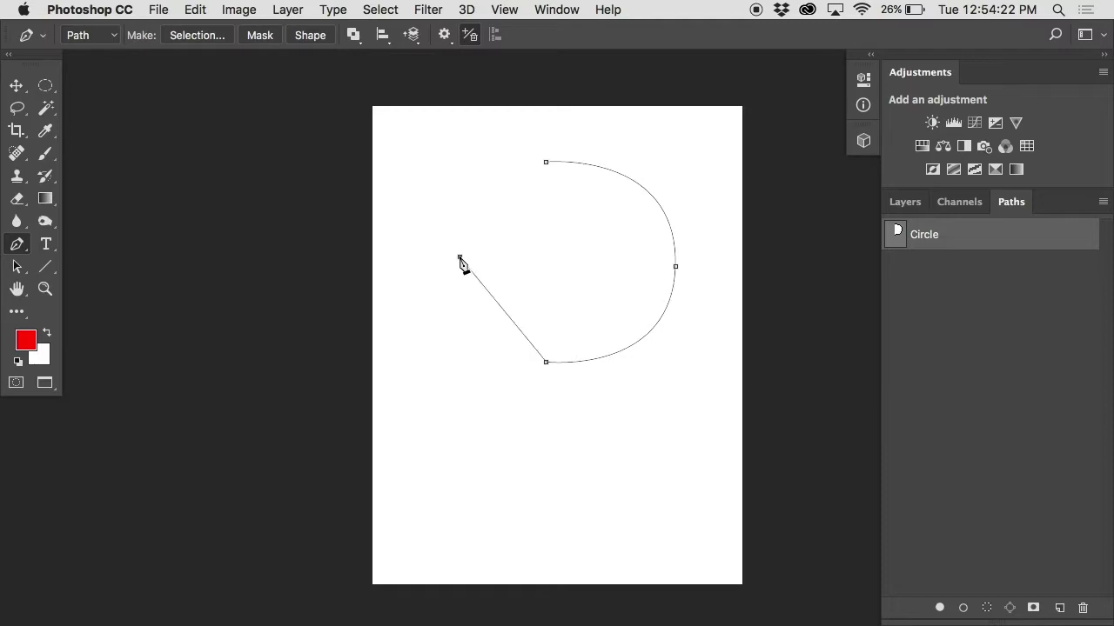
left_click(419, 316)
left_click(486, 394)
left_click(425, 474)
left_click(568, 481)
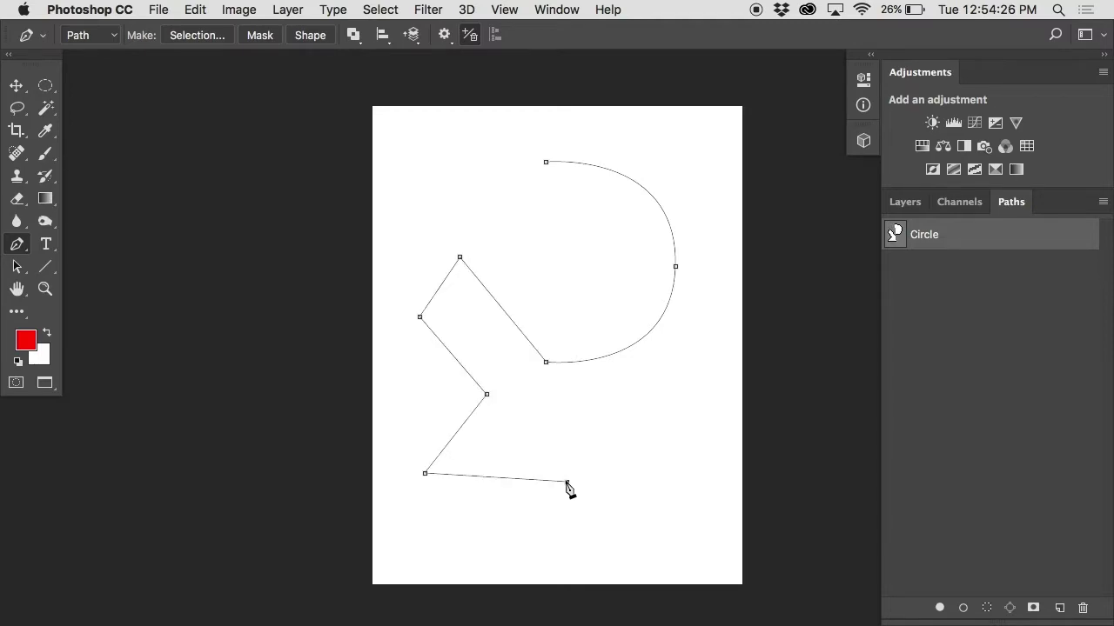
key("super+alt+z")
key("super+alt+z")
key("super+alt+z")
key("super+alt+z")
key("super+alt+z")
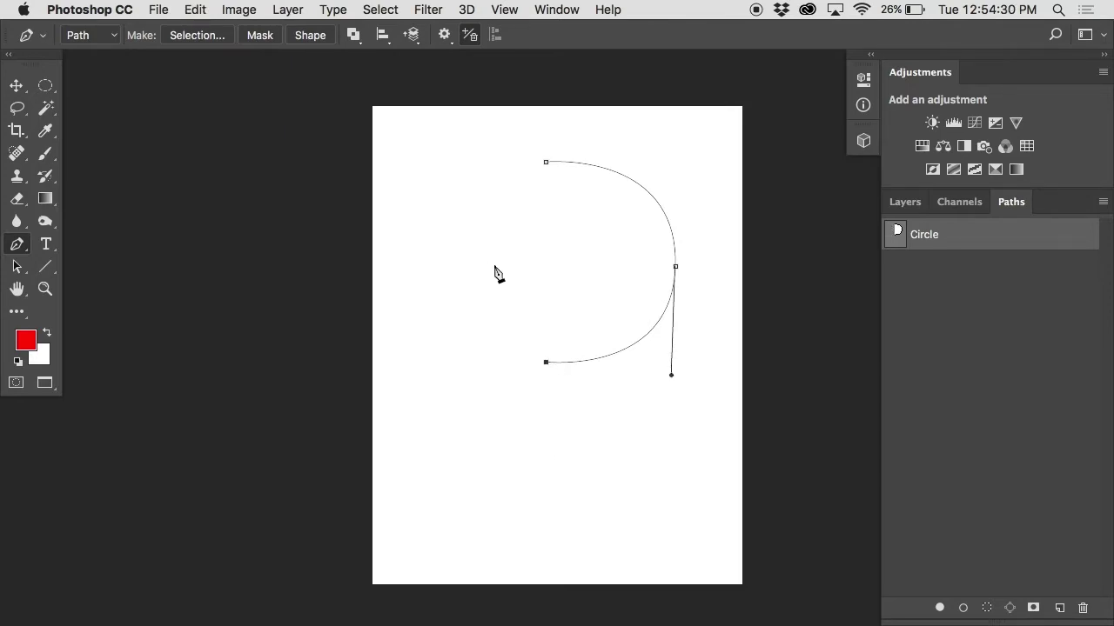
left_click(456, 255)
left_click_drag(456, 255, 457, 156)
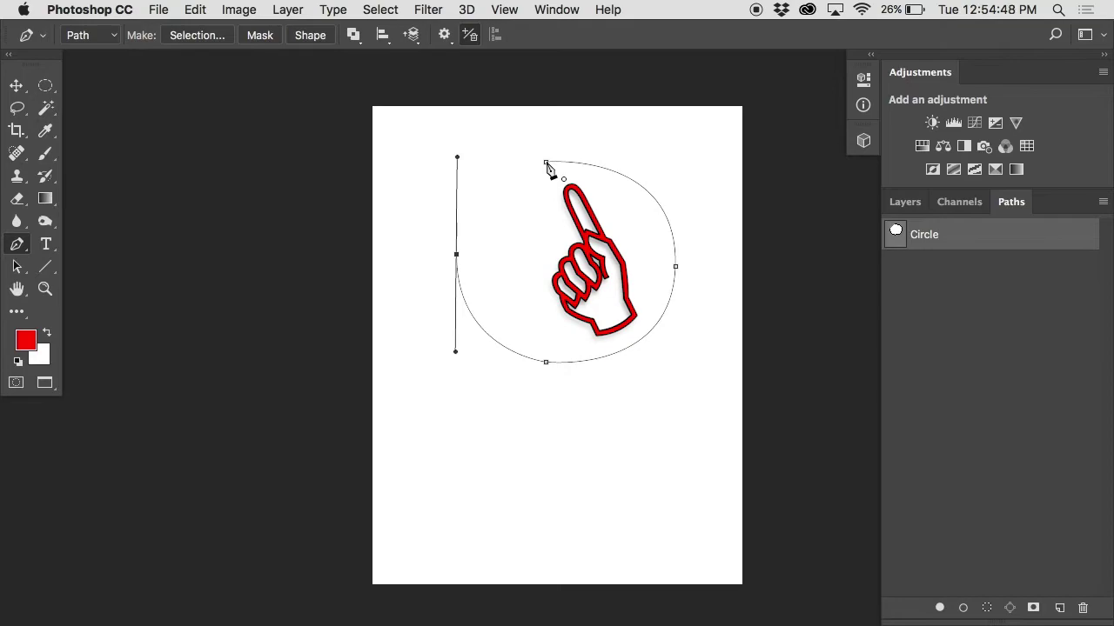
left_click(546, 164)
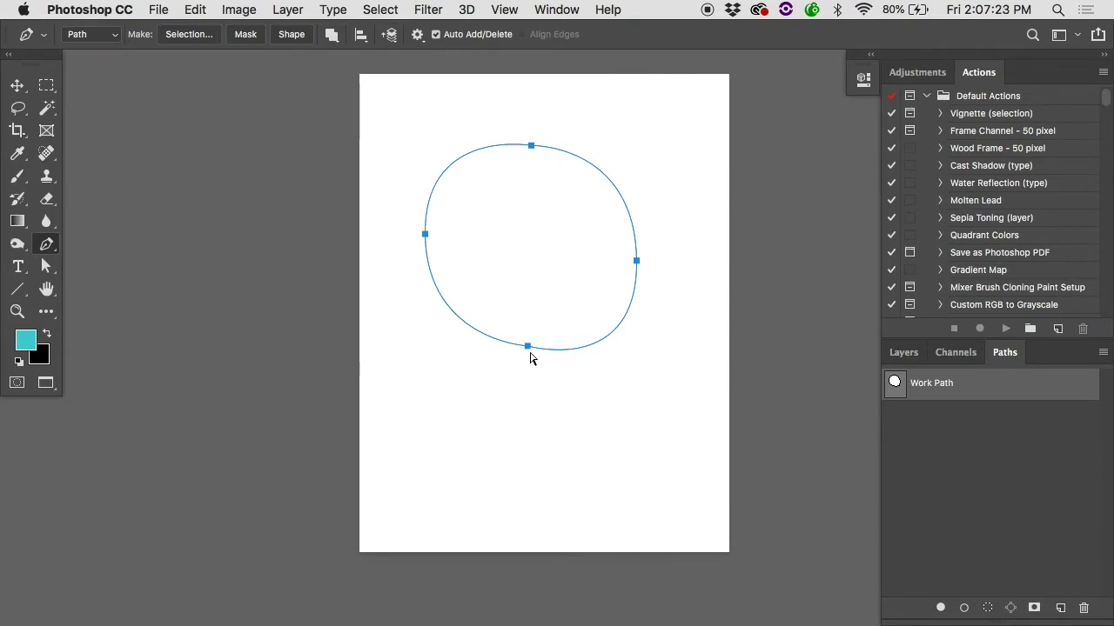
Move the circle path lower and drag its bottom anchor further down.
mouse_move(527, 350)
left_mouse_down()
mouse_move(502, 440)
mouse_move(540, 448)
mouse_move(550, 359)
mouse_move(540, 355)
left_mouse_up()
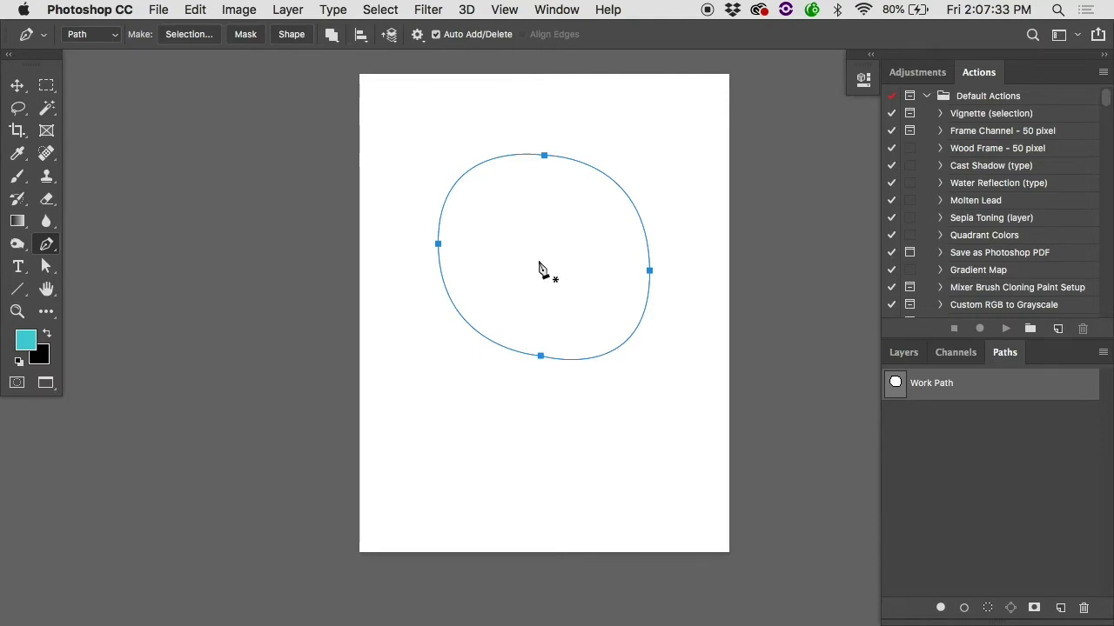
left_click(540, 356, "super")
left_click(649, 271, "shift+super")
left_click(540, 357, "super")
mouse_move(541, 356)
left_mouse_down()
mouse_move(531, 467)
mouse_move(542, 499)
mouse_move(542, 199)
mouse_move(543, 373)
mouse_move(510, 383)
mouse_move(499, 361)
mouse_move(537, 360)
mouse_move(536, 375)
left_mouse_up()
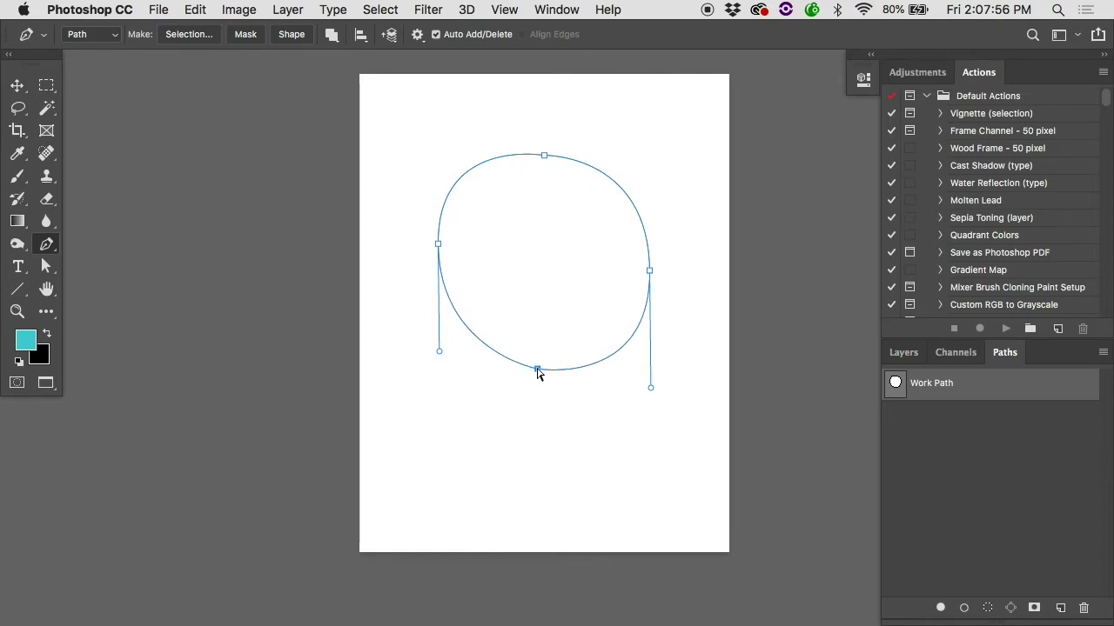
Nudge the circle's left anchor down and lengthen its lower curve handle.
left_click(439, 247)
left_click_drag(438, 248, 435, 264)
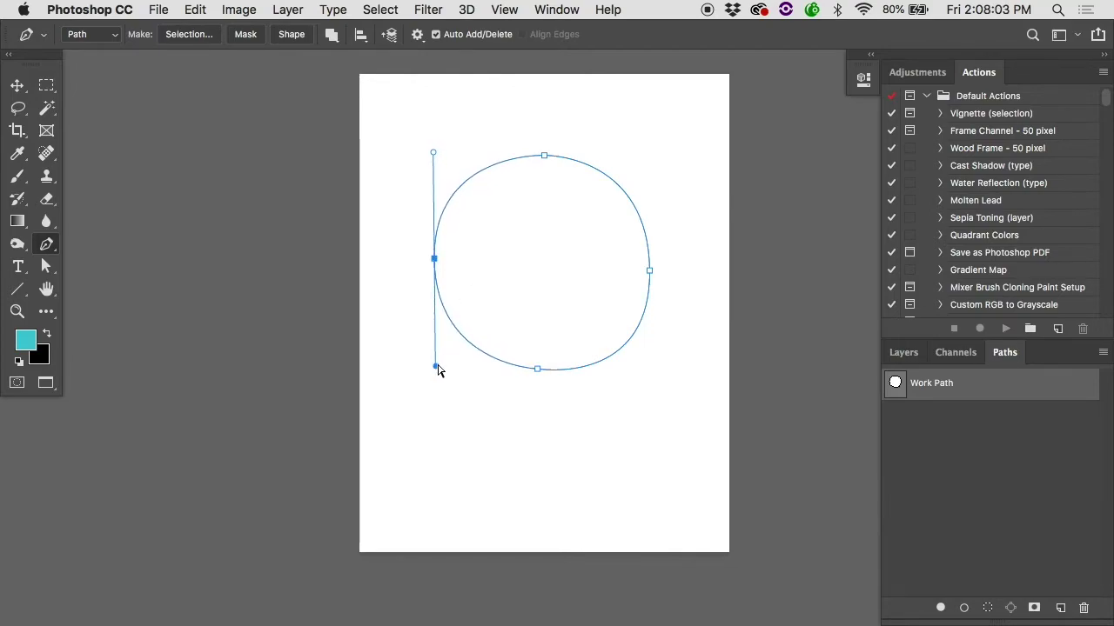
mouse_move(436, 367)
left_mouse_down()
mouse_move(442, 530)
mouse_move(442, 494)
mouse_move(391, 484)
mouse_move(662, 425)
mouse_move(450, 462)
mouse_move(496, 446)
mouse_move(453, 410)
mouse_move(435, 372)
left_mouse_up()
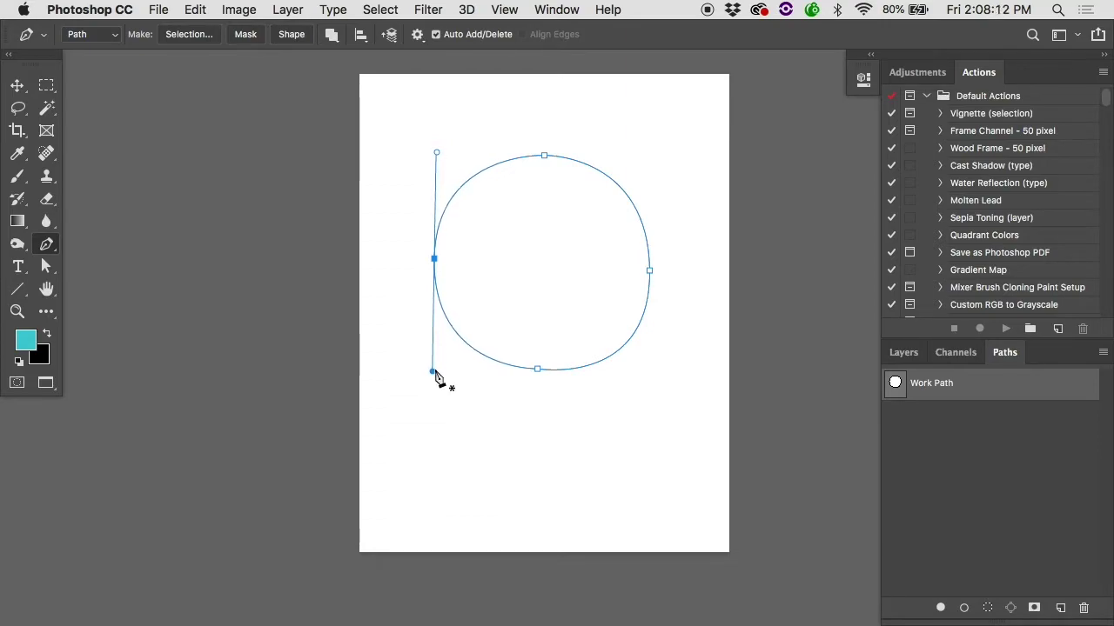
Save the reshaped round work path in the Paths panel as 'Circle'.
double_click(928, 385)
type("Circle")
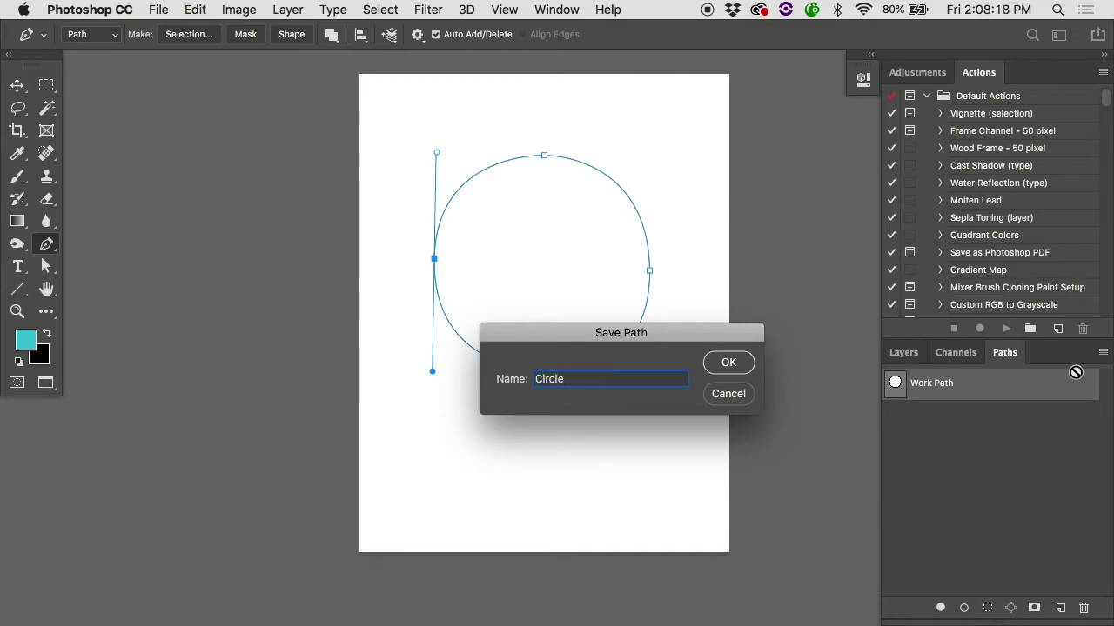
key("Return")
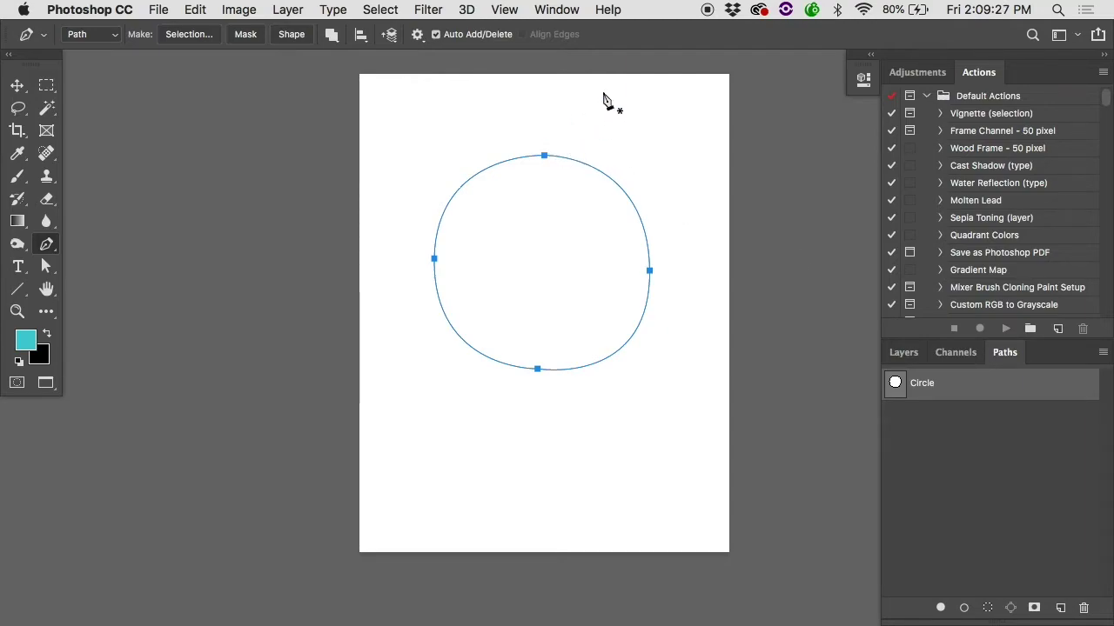
left_click_drag(601, 92, 682, 128)
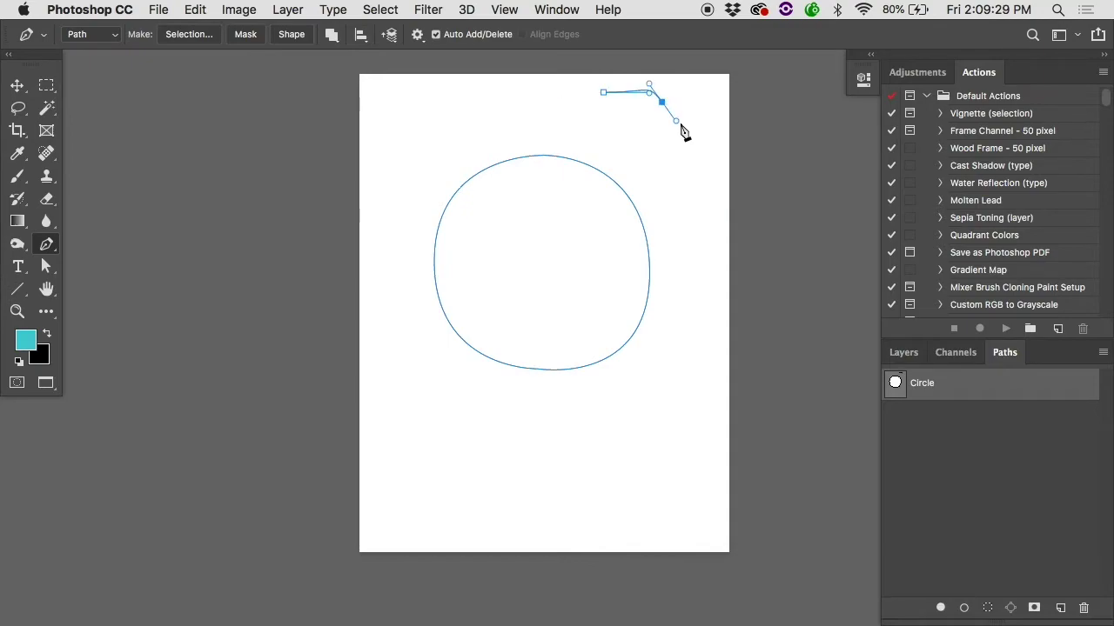
key("super+z")
key("super+z")
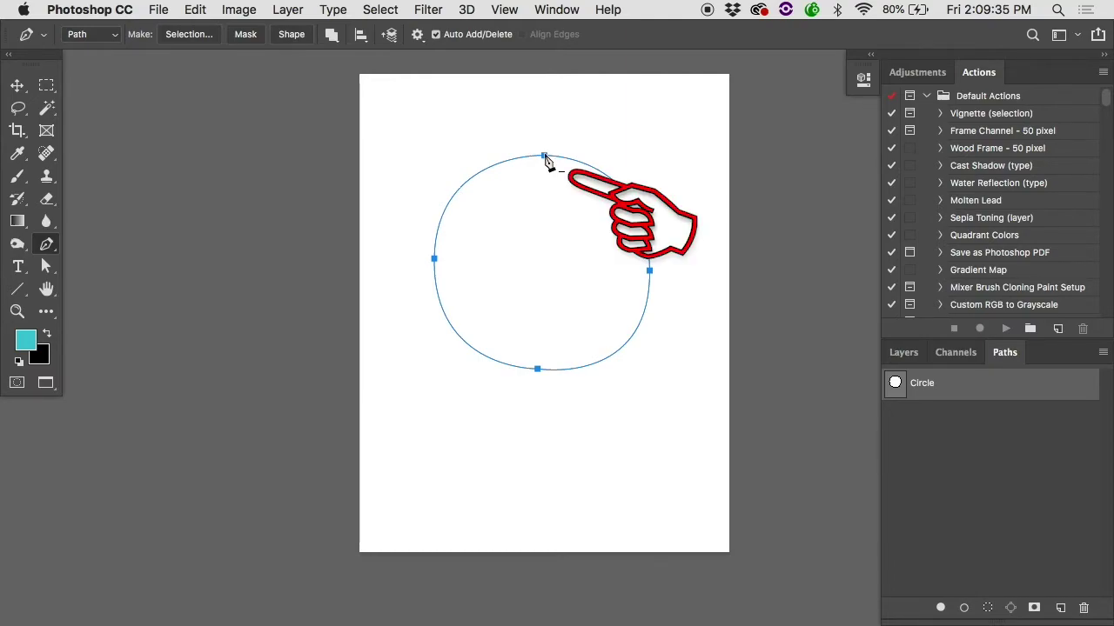
left_click(543, 157)
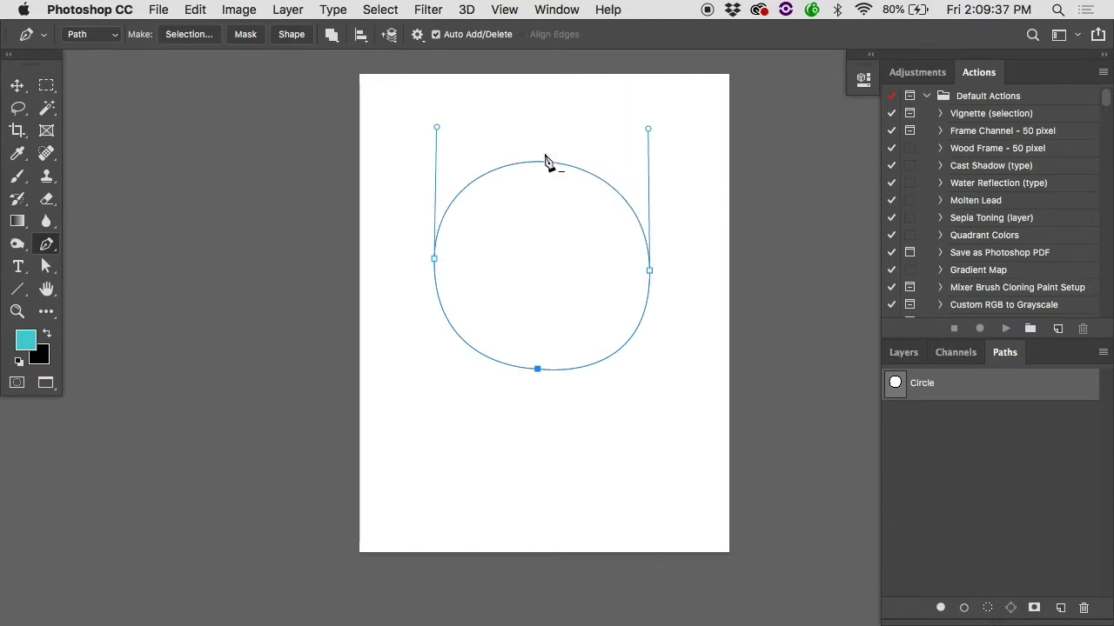
key("super+z")
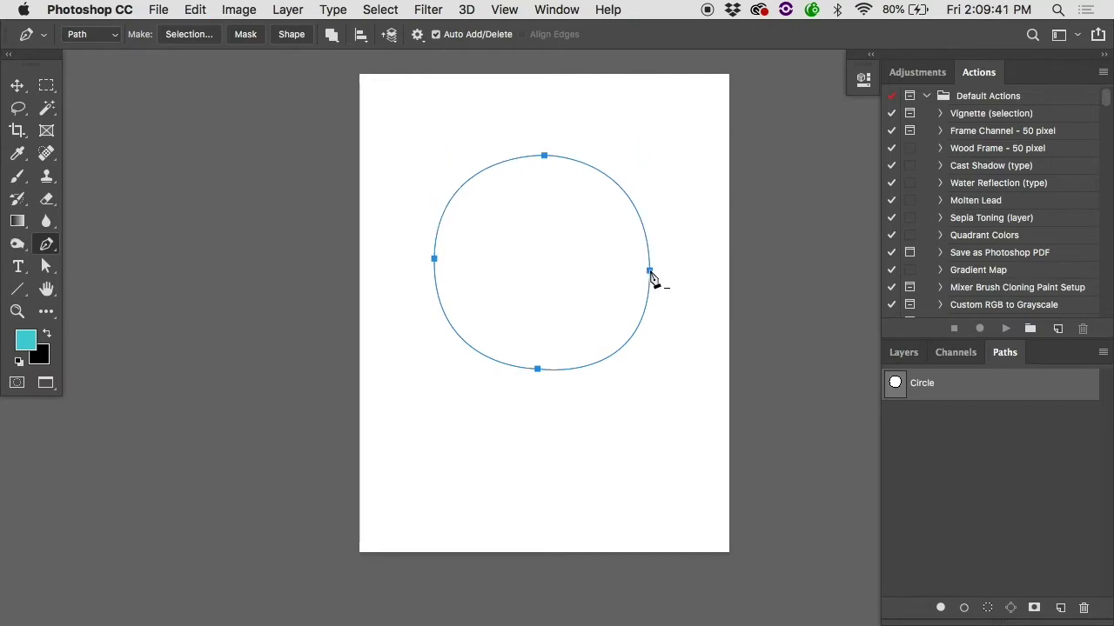
left_click(649, 271)
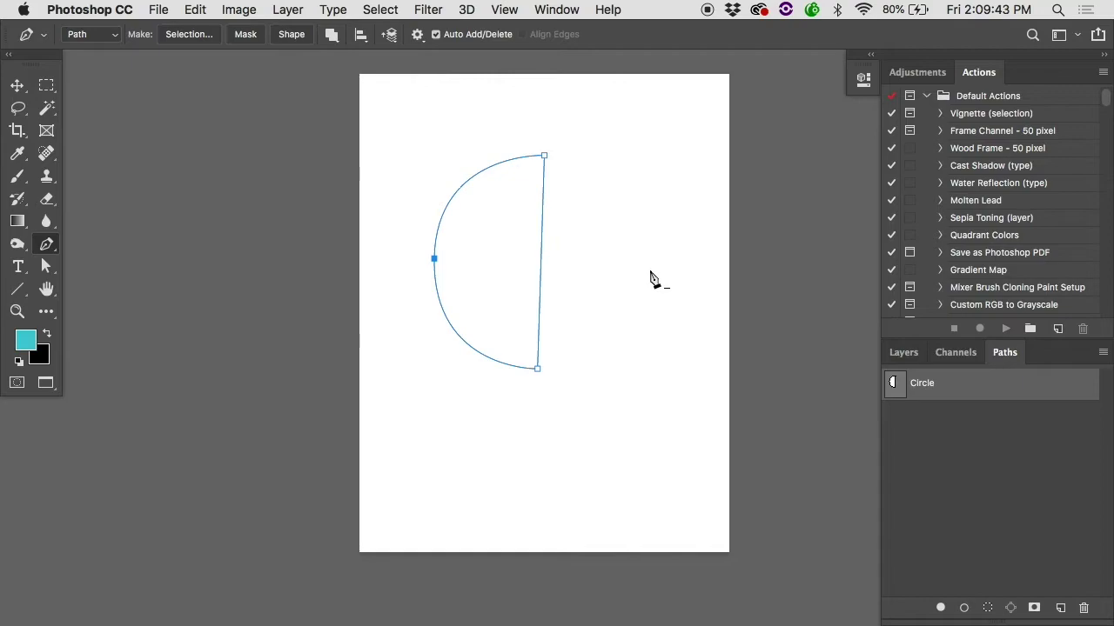
key("super+z")
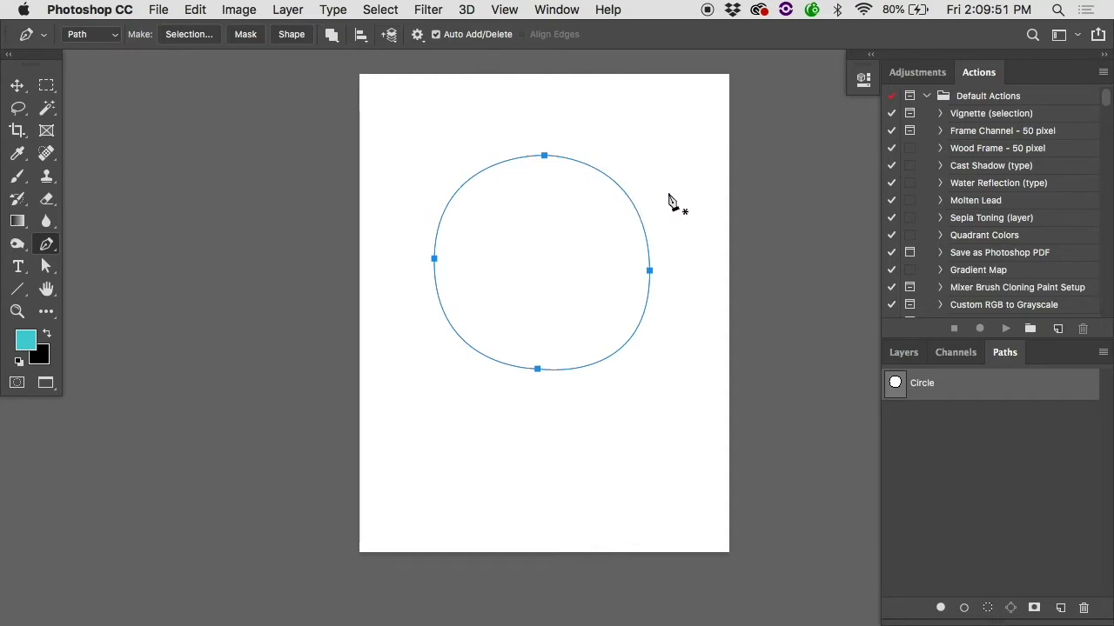
Add and then delete an extra anchor on the upper-right curve, and close the document.
left_click(617, 184)
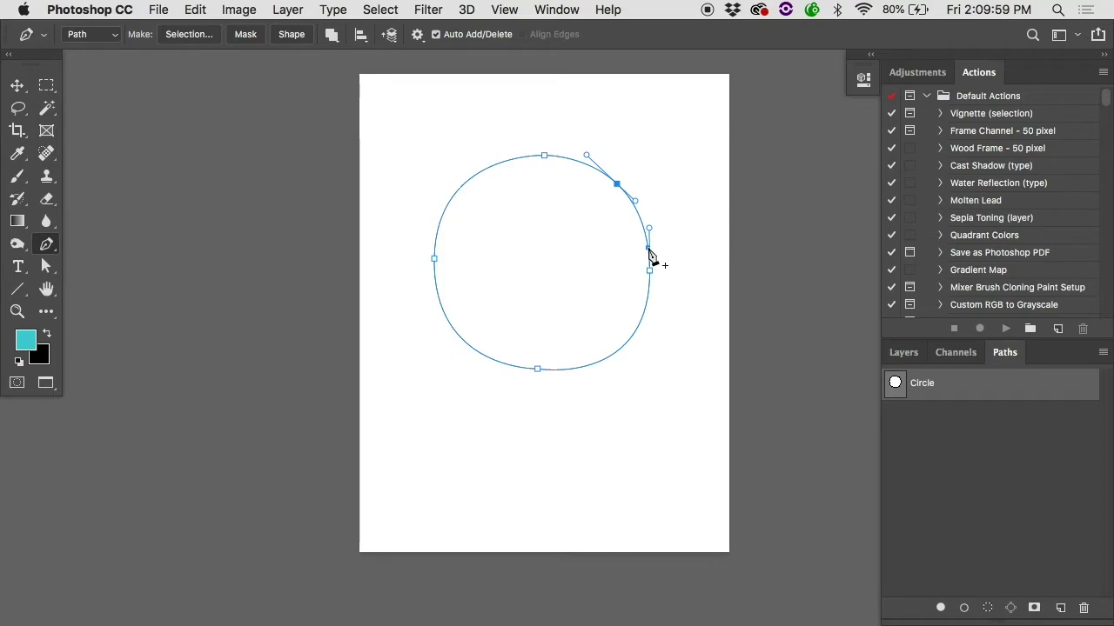
left_click(617, 184)
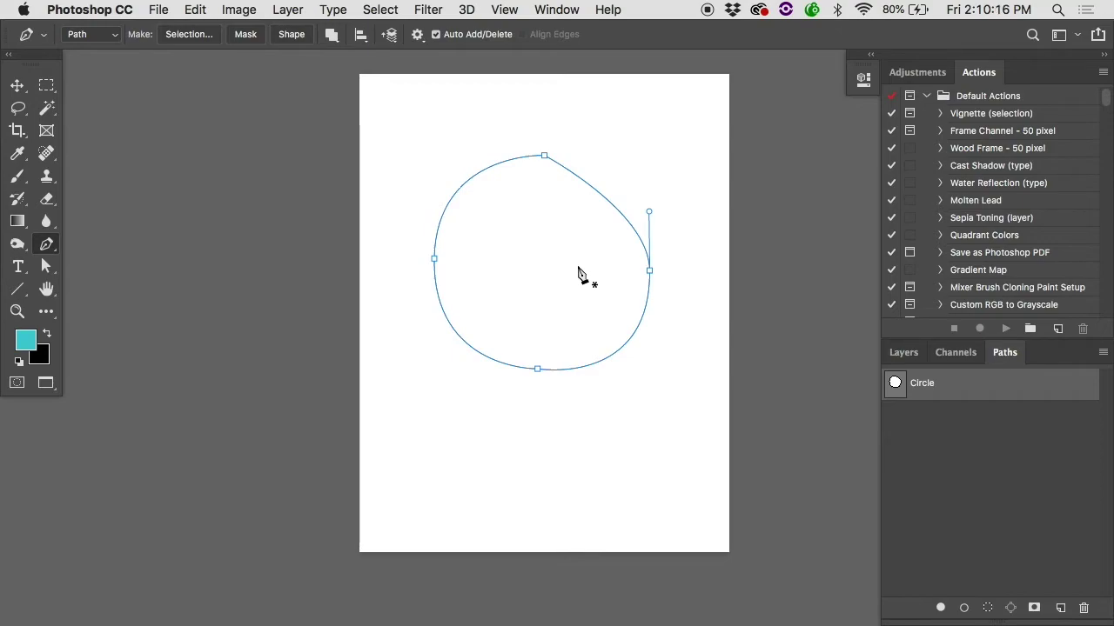
key("super+w")
Discard the circle document's changes and open PathPractice.tif from the FOTO119 Week 3 folder.
key("super+d")
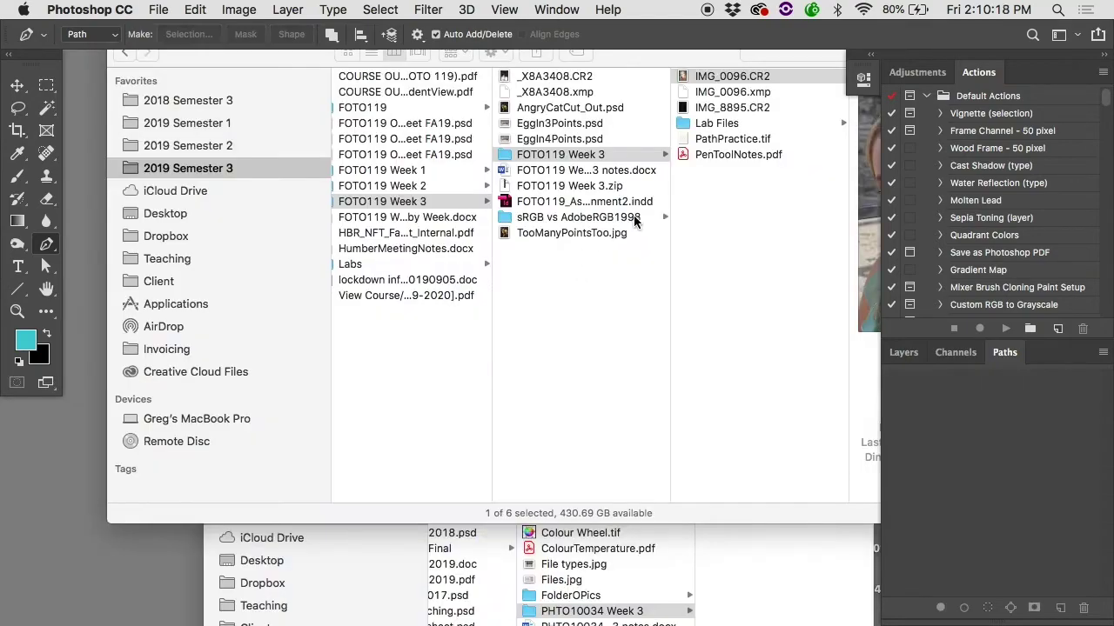
left_click(677, 216)
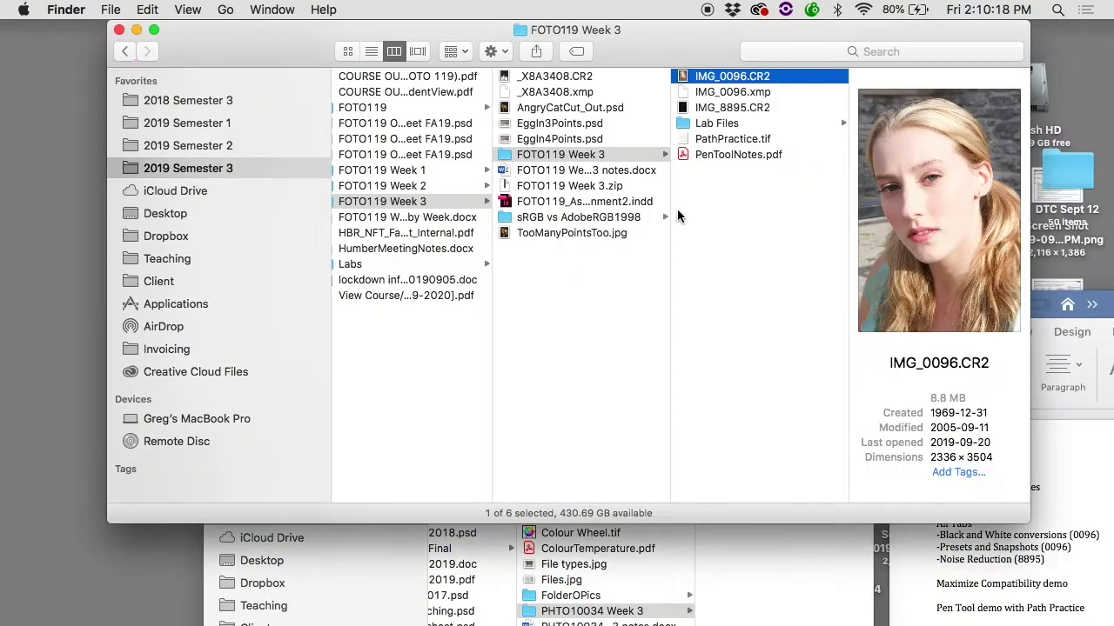
double_click(726, 141)
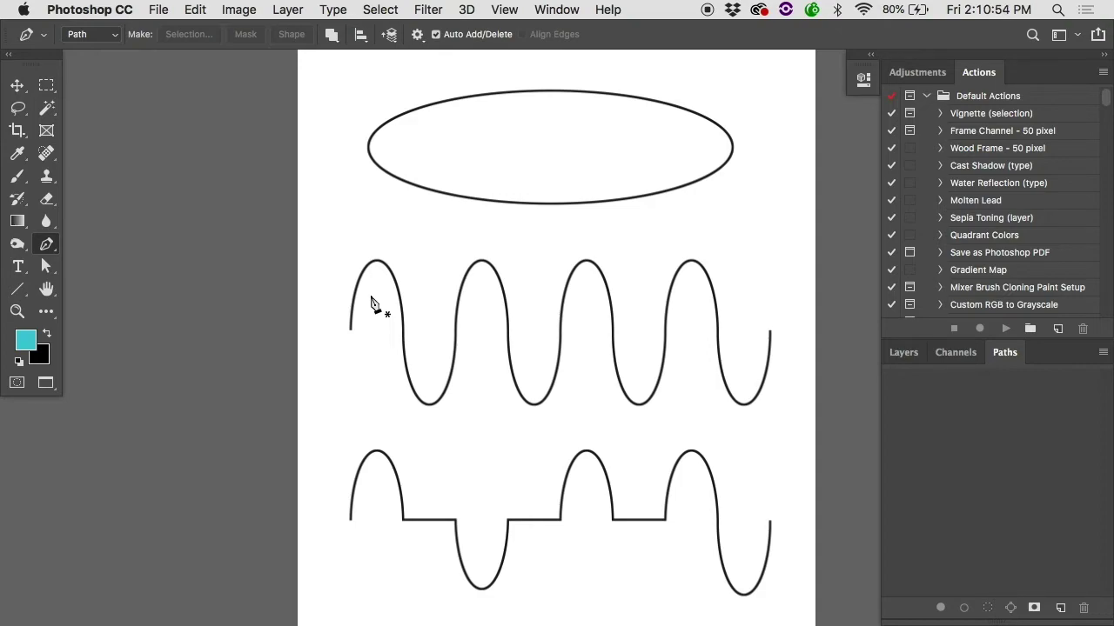
Trace the ellipse with anchors at its top, right, bottom and left, closing the path.
left_click(544, 89)
left_click_drag(731, 147, 732, 205)
left_click(546, 203)
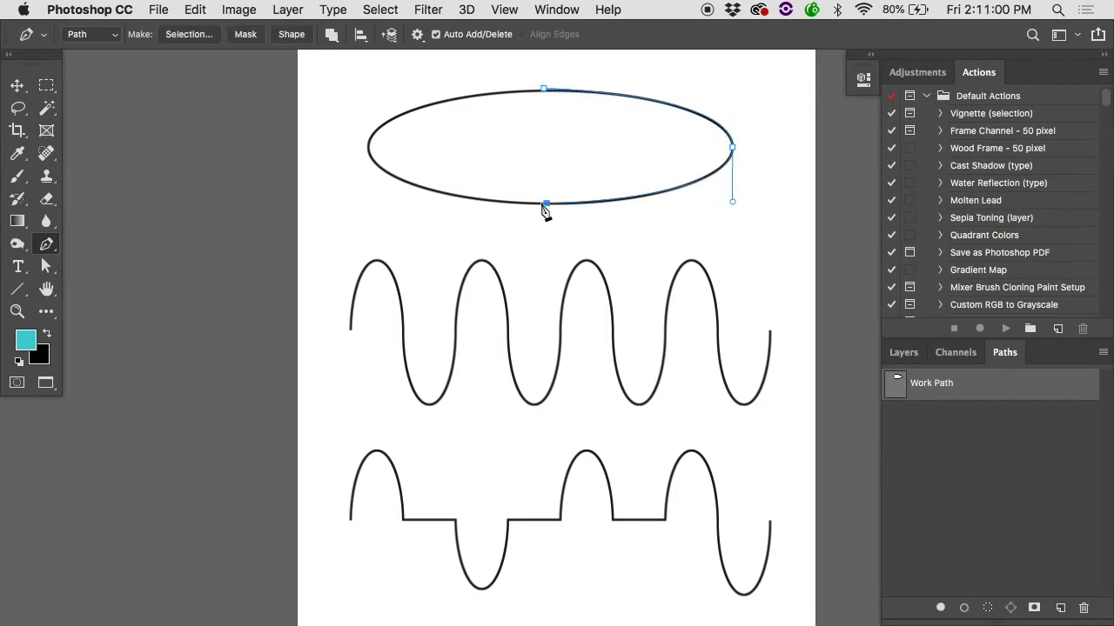
left_click_drag(367, 147, 368, 99)
left_click(543, 88)
Save the traced ellipse path as 'Oval'.
double_click(935, 383)
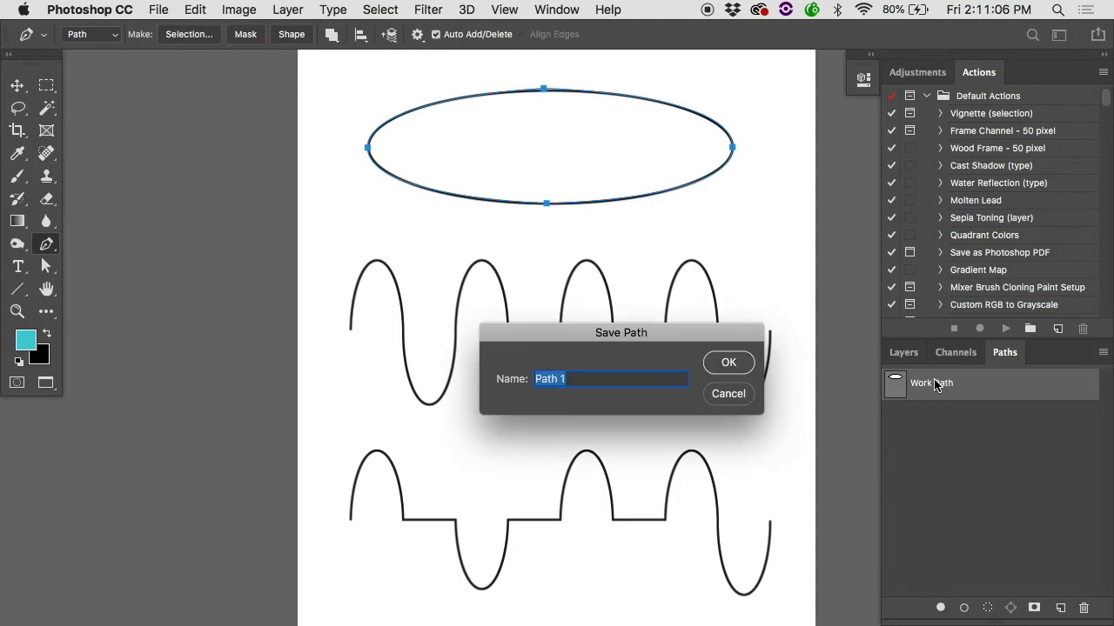
type("Oval")
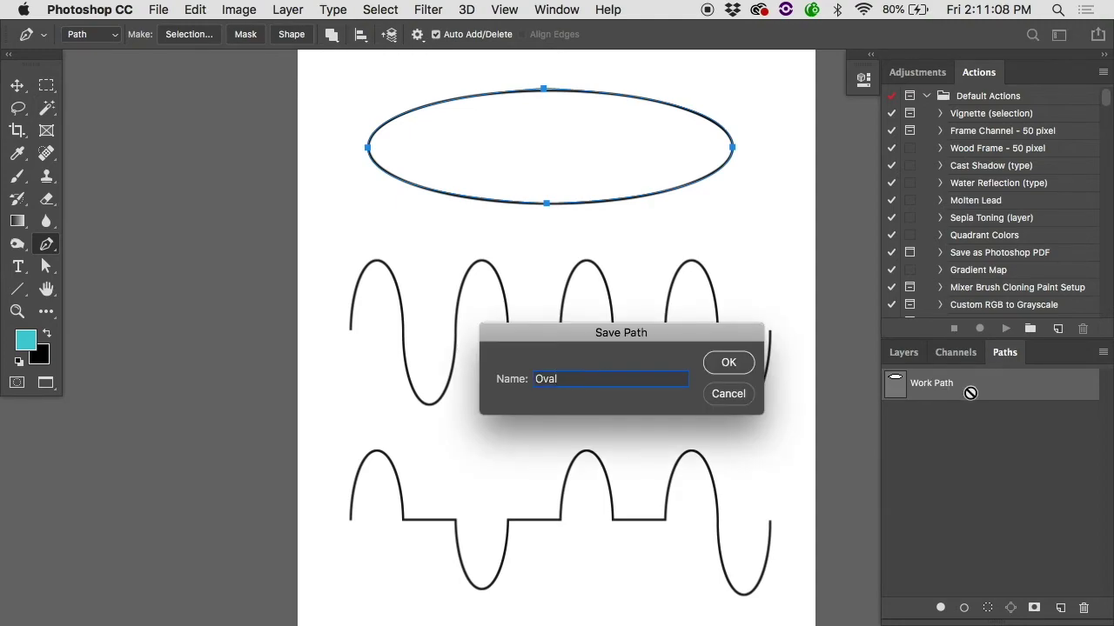
left_click(731, 365)
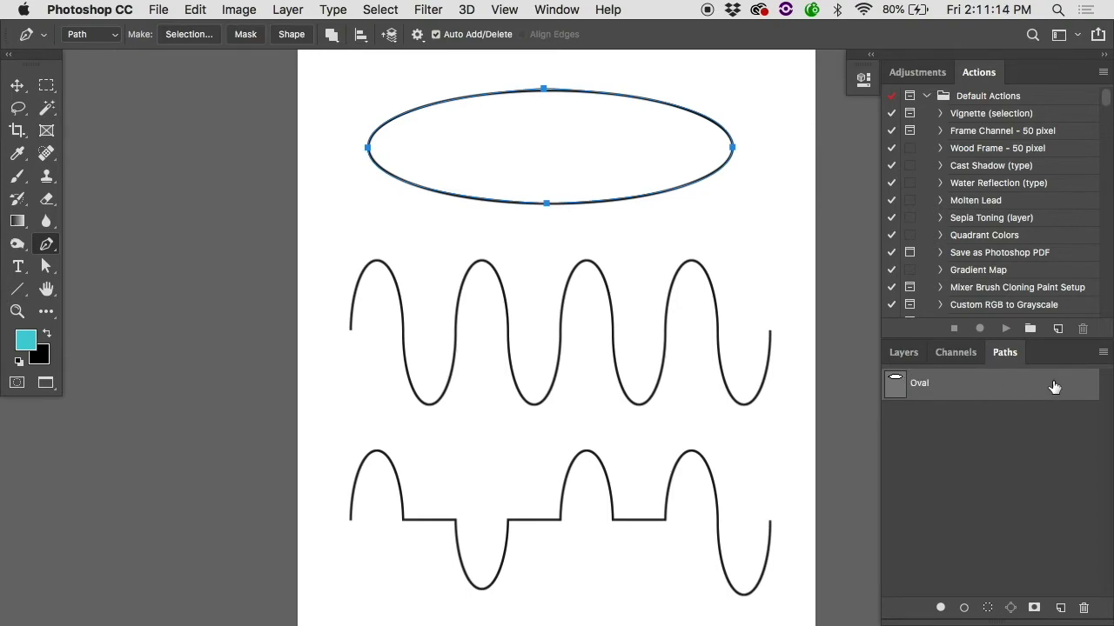
Draw a trial path along the wave, undo it, and deselect the Oval path.
left_click(348, 325)
left_click_drag(375, 260, 396, 259)
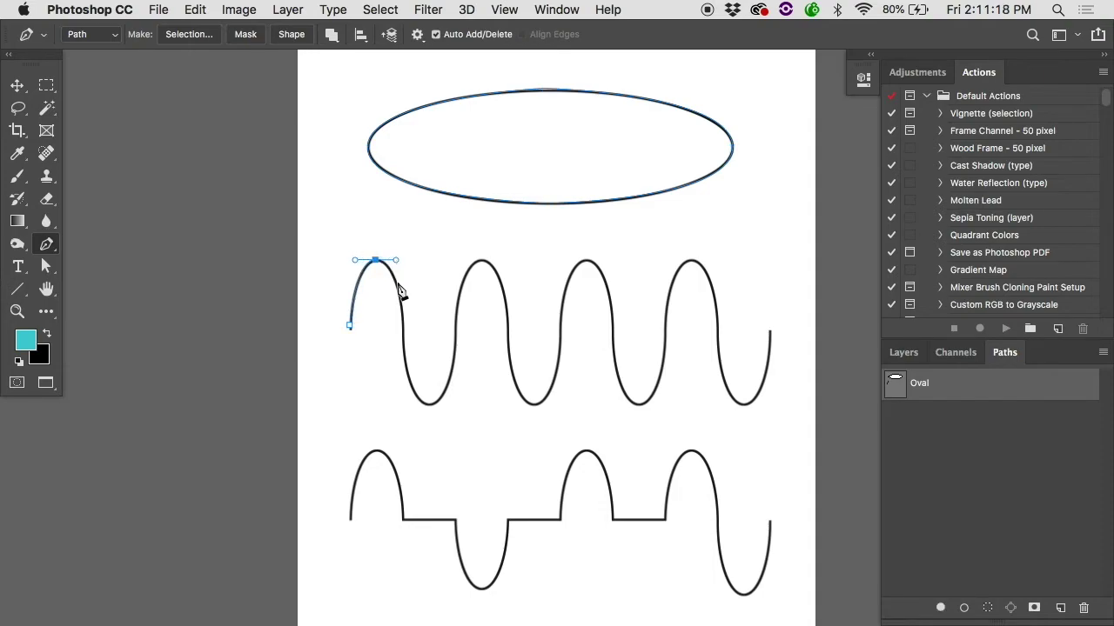
left_click(406, 332)
left_click(427, 404)
left_click_drag(428, 405, 466, 404)
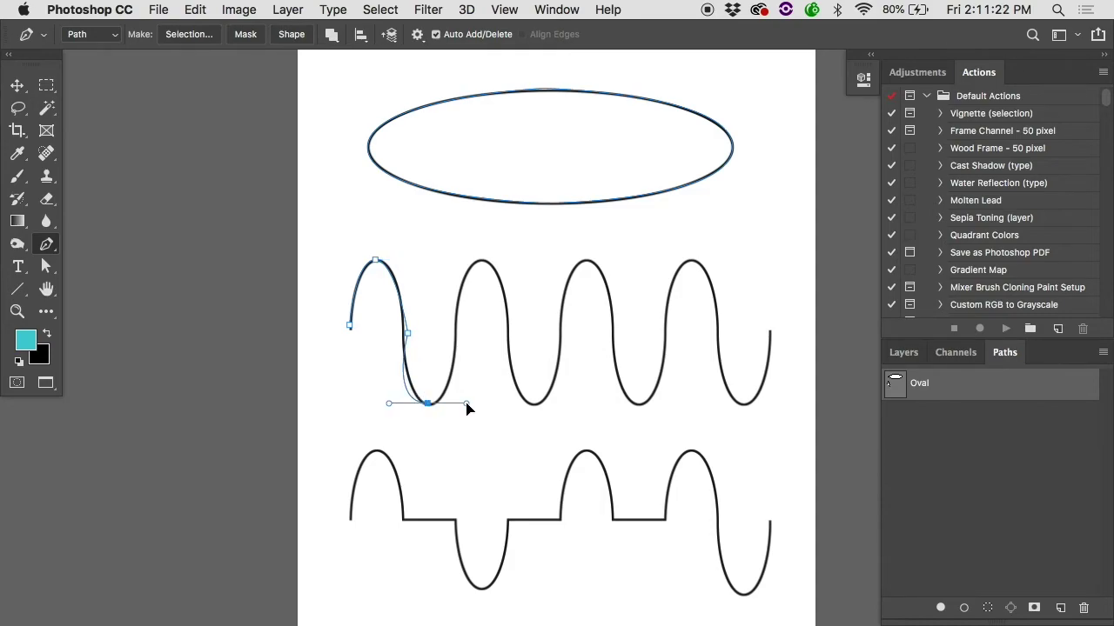
key("super+alt+z")
key("super+alt+z")
key("super+alt+z")
key("super+alt+z")
key("super+alt+z")
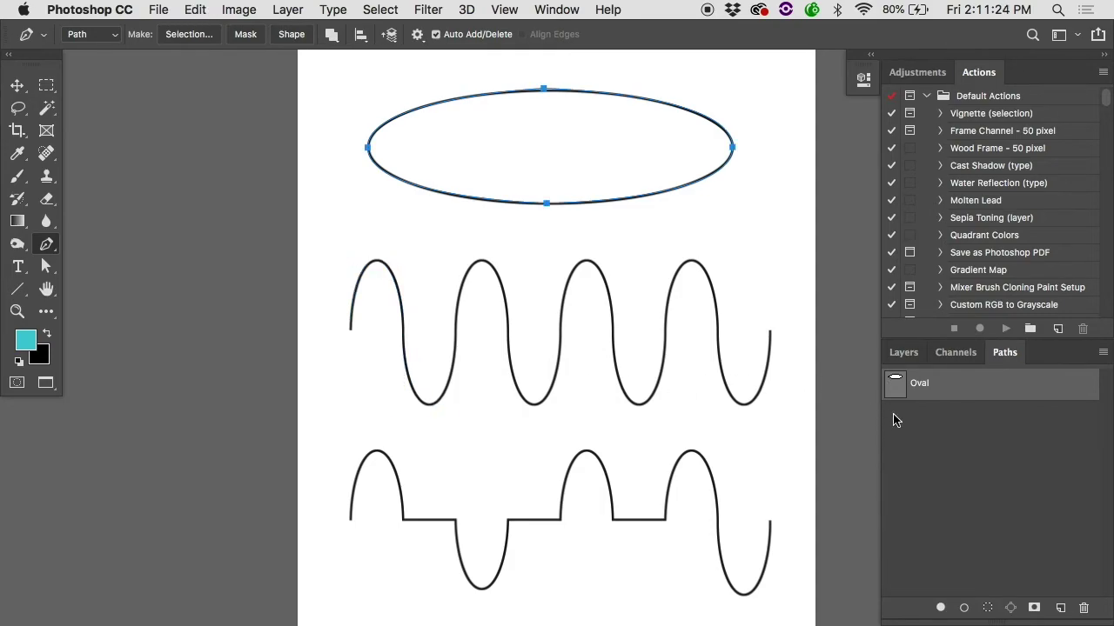
left_click(927, 428)
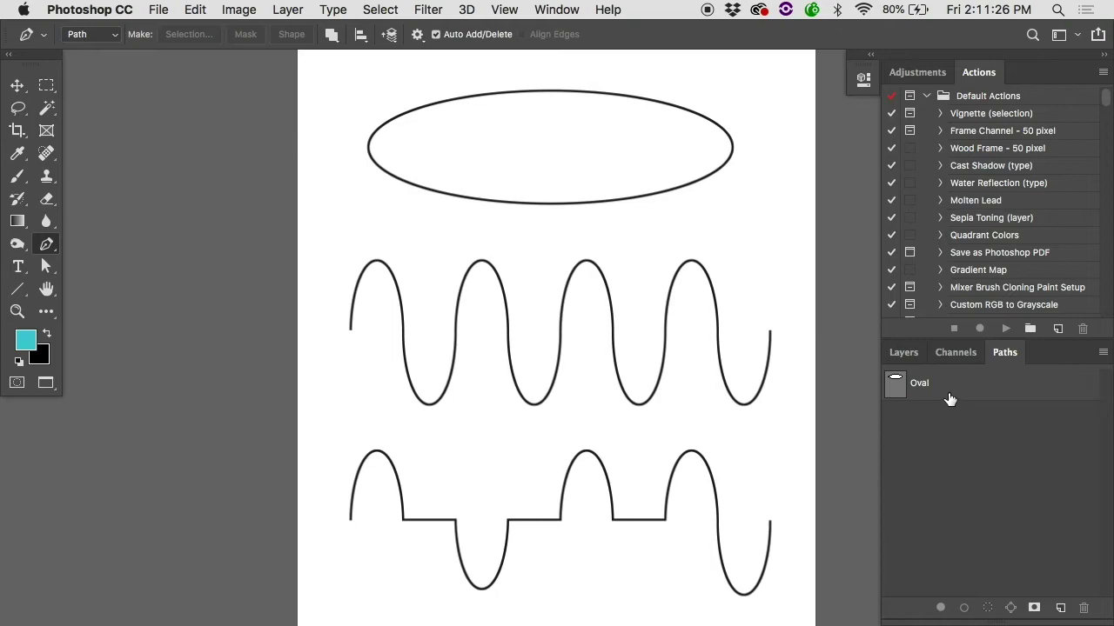
left_click(959, 397)
left_click(957, 410)
Trace the smooth wave's first crest and trough with curved anchors.
left_click(350, 327)
left_click(376, 261)
left_click_drag(379, 270, 400, 263)
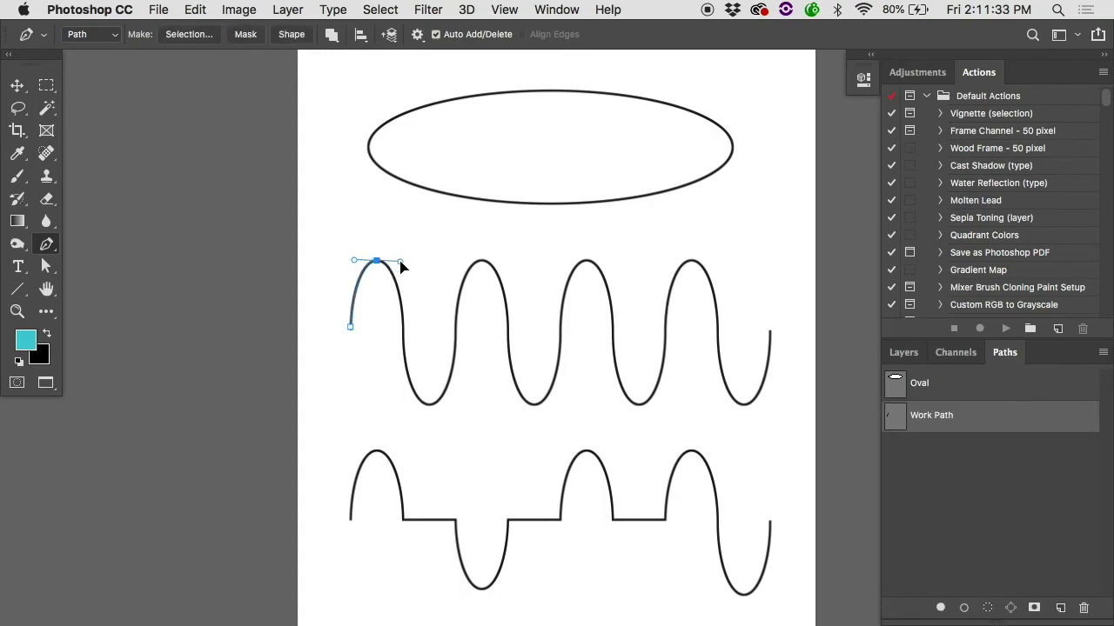
left_click(403, 328)
left_click_drag(429, 403, 448, 403)
Save the wave path as 'Squiggly Path'.
double_click(931, 418)
type("Squiggly Path")
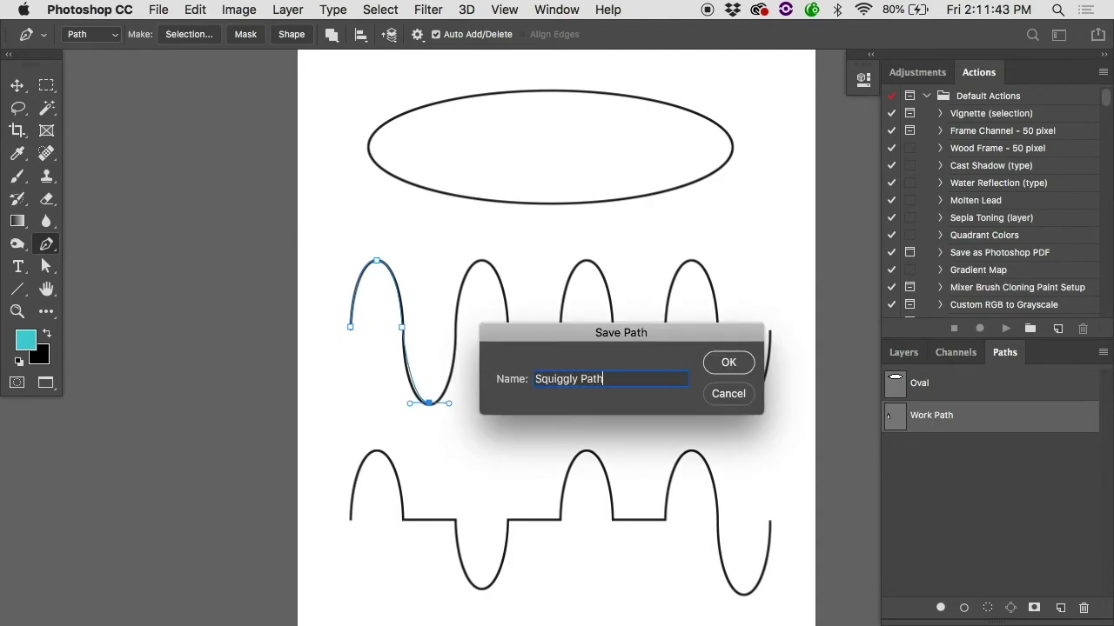
left_click(733, 364)
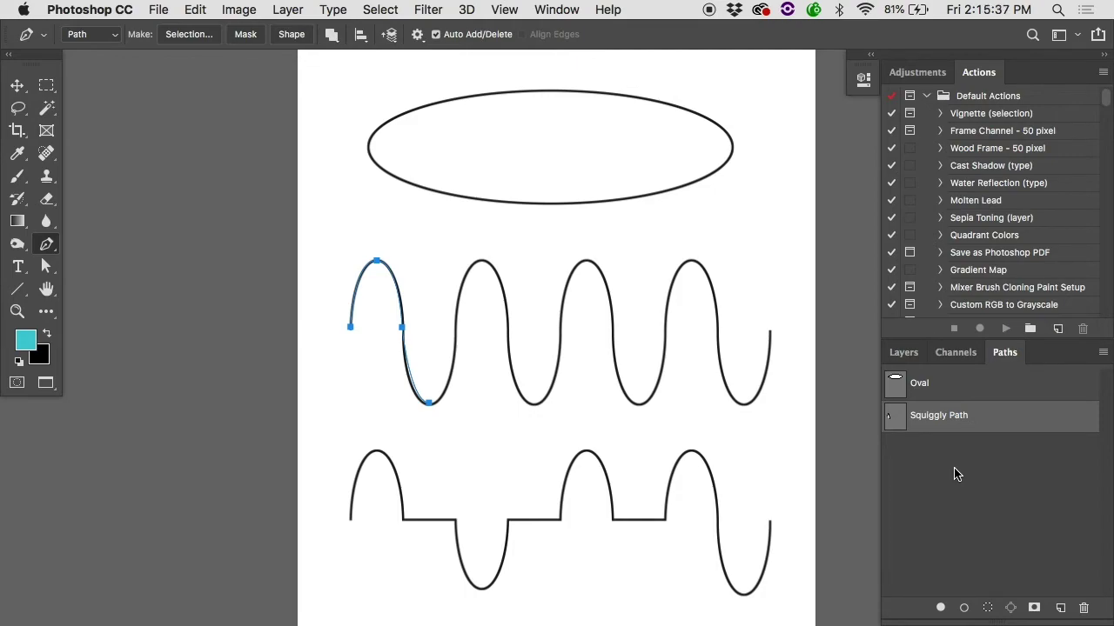
Undo the Squiggly Path save and retrace the wave over its first crest into the trough.
key("super+z")
key("super+z")
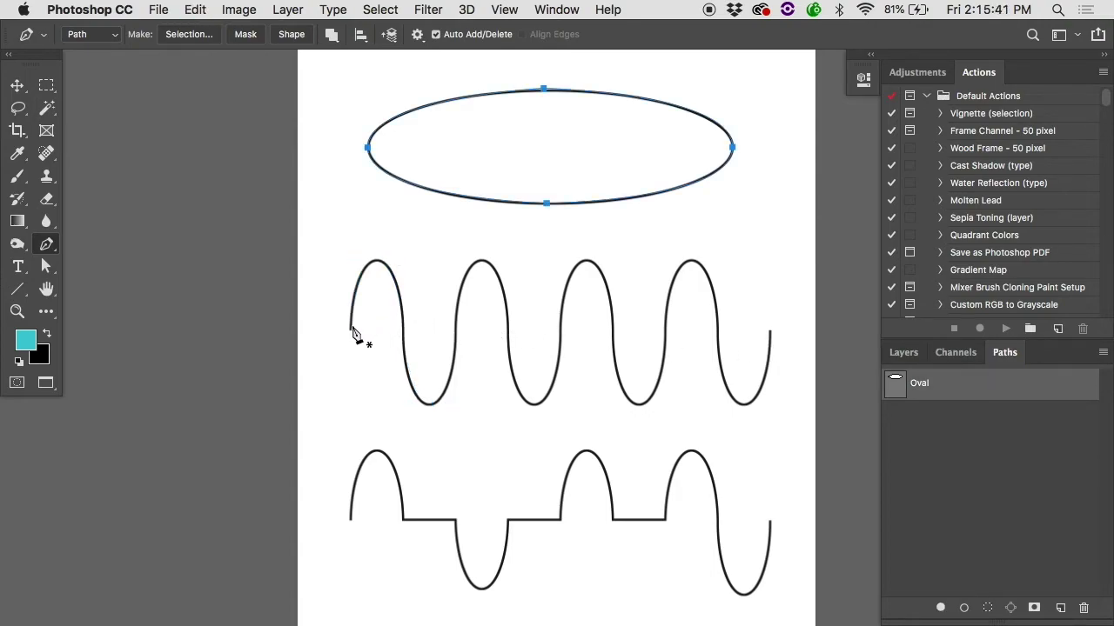
key("Return")
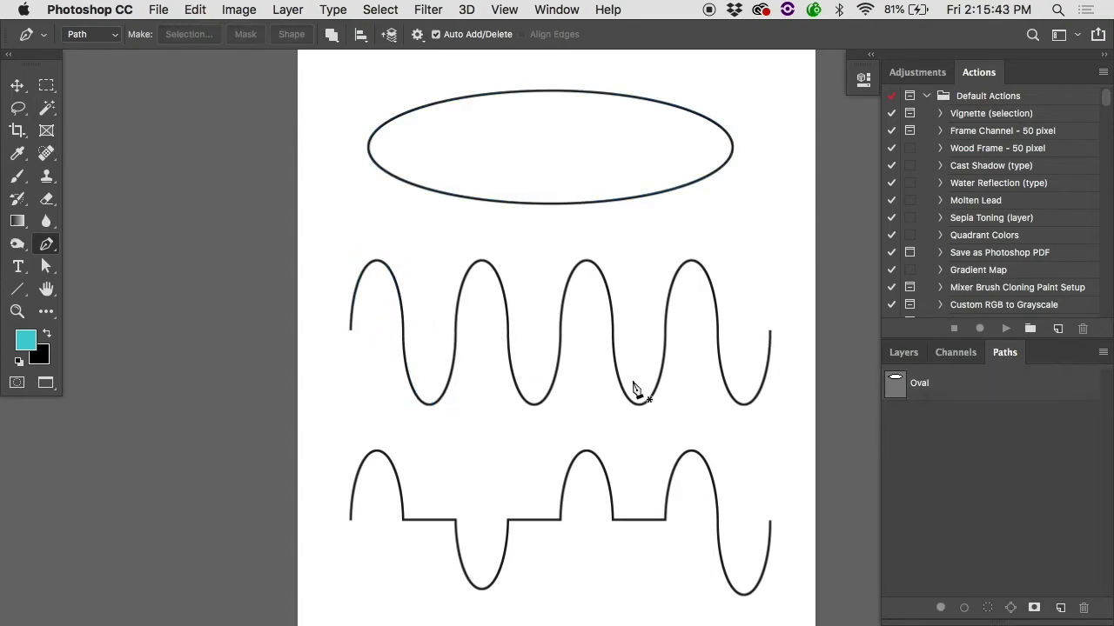
left_click(348, 328)
left_click_drag(377, 259, 406, 261)
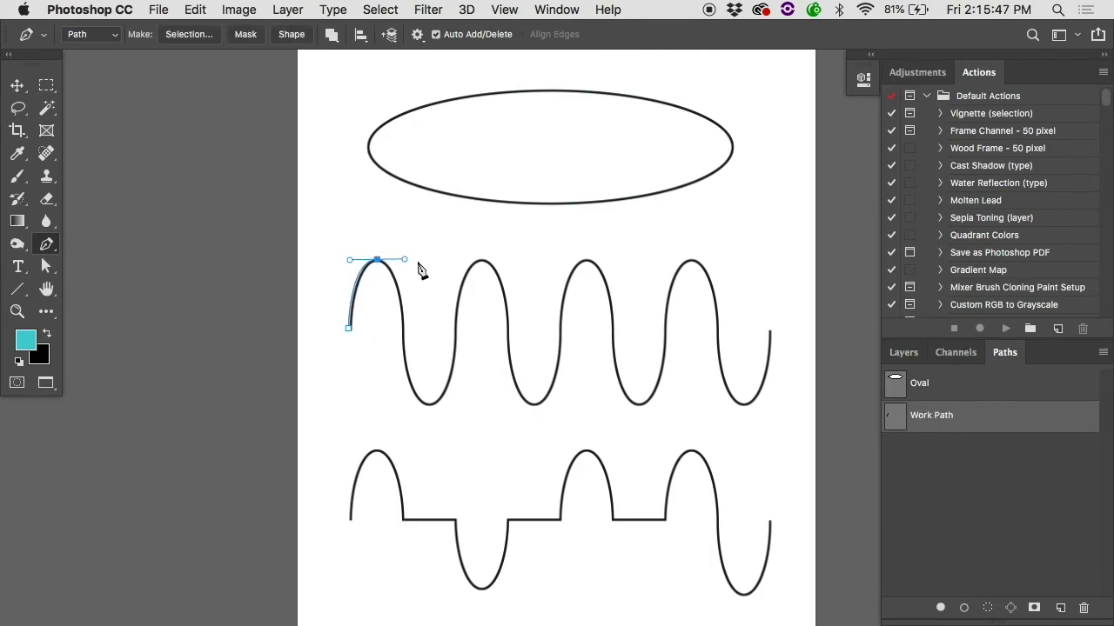
left_click(403, 328)
left_click(429, 405)
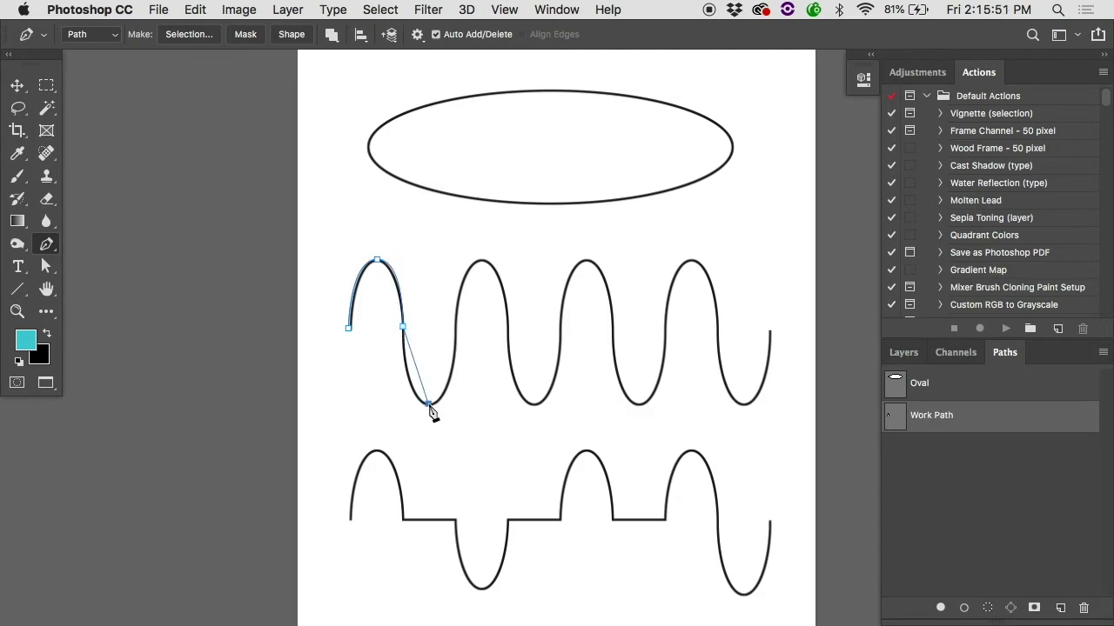
left_click_drag(430, 405, 459, 405)
Continue the path over the second crest, adjust its left handle, and extend into the second trough.
left_click(454, 329)
left_click_drag(479, 260, 512, 260)
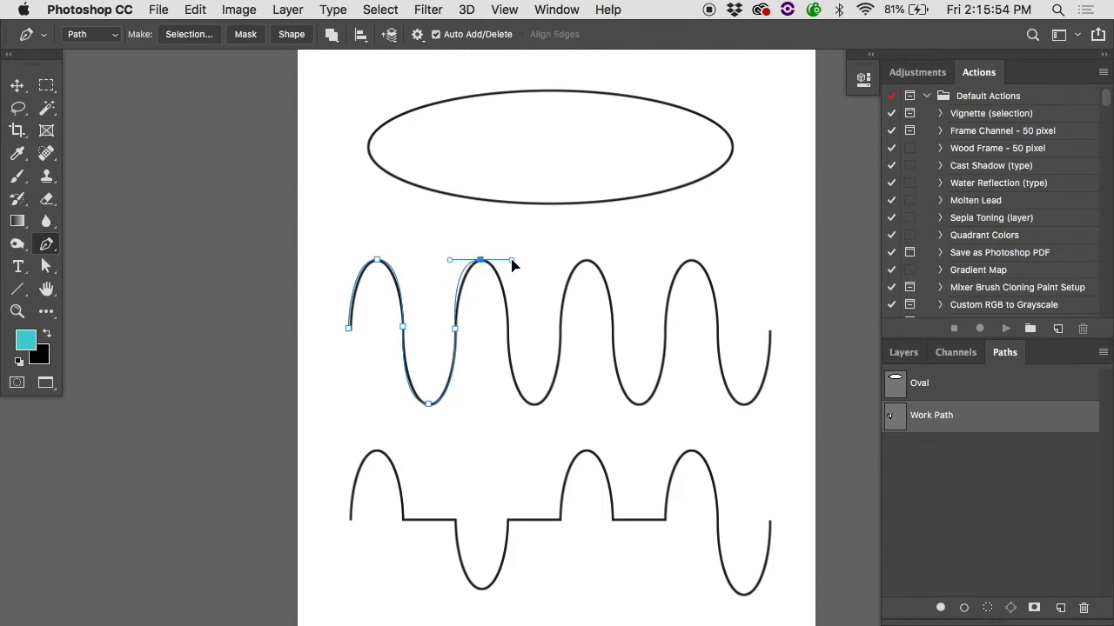
left_click(505, 330)
left_click(483, 303, "super")
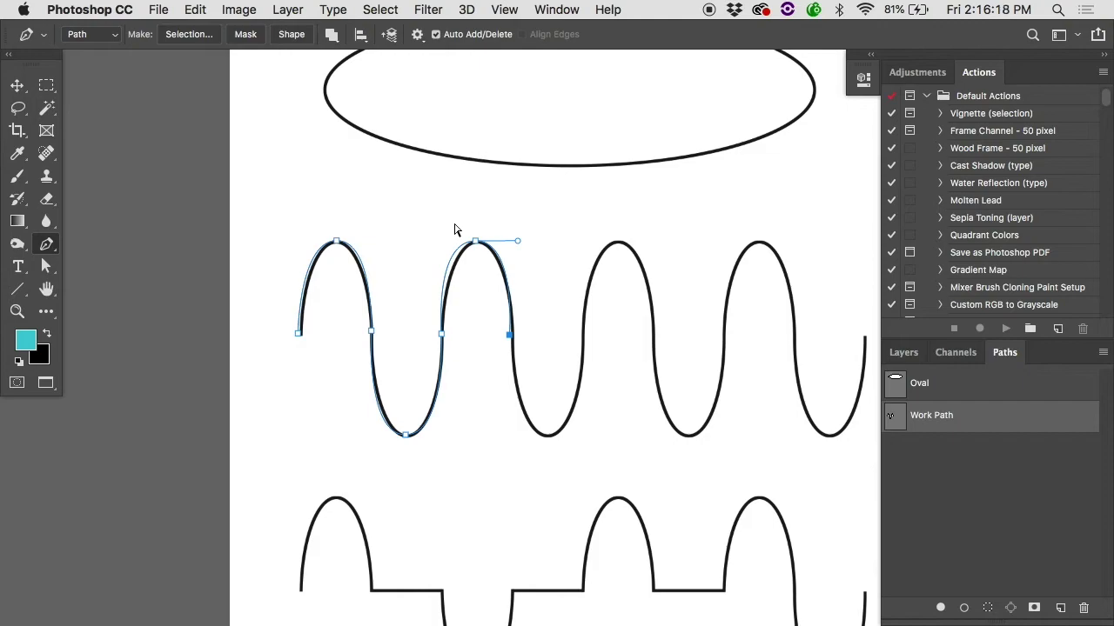
left_click(475, 243, "ctrl")
left_click_drag(434, 243, 445, 247)
left_click_drag(548, 433, 583, 439)
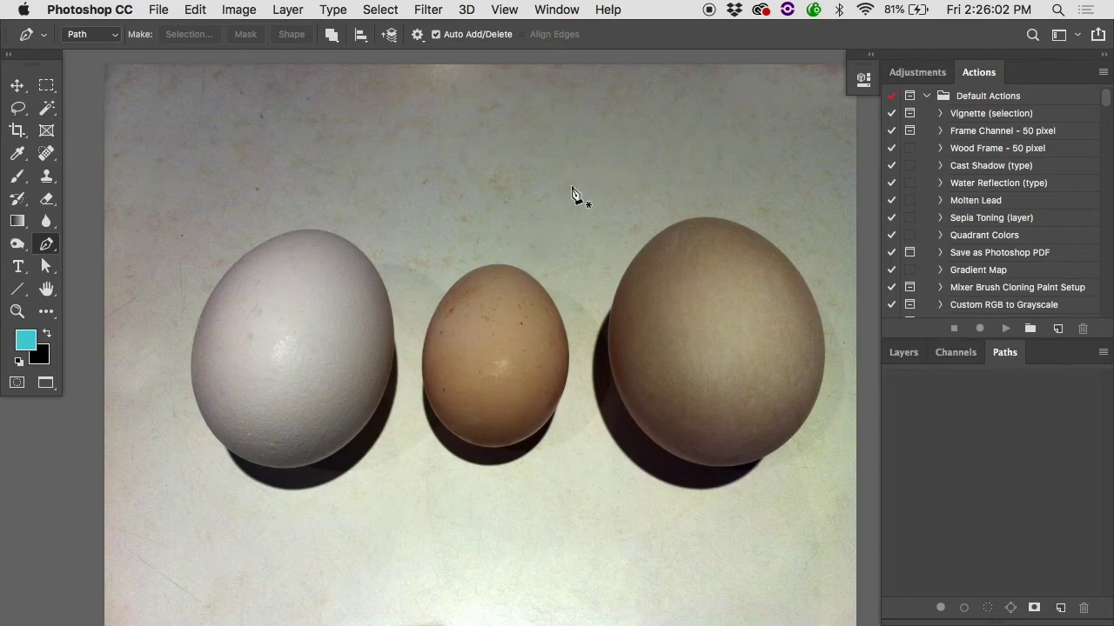
Add text labels 'Chicken', 'Coco' and 'Duck' above the left, middle and right eggs.
key("t")
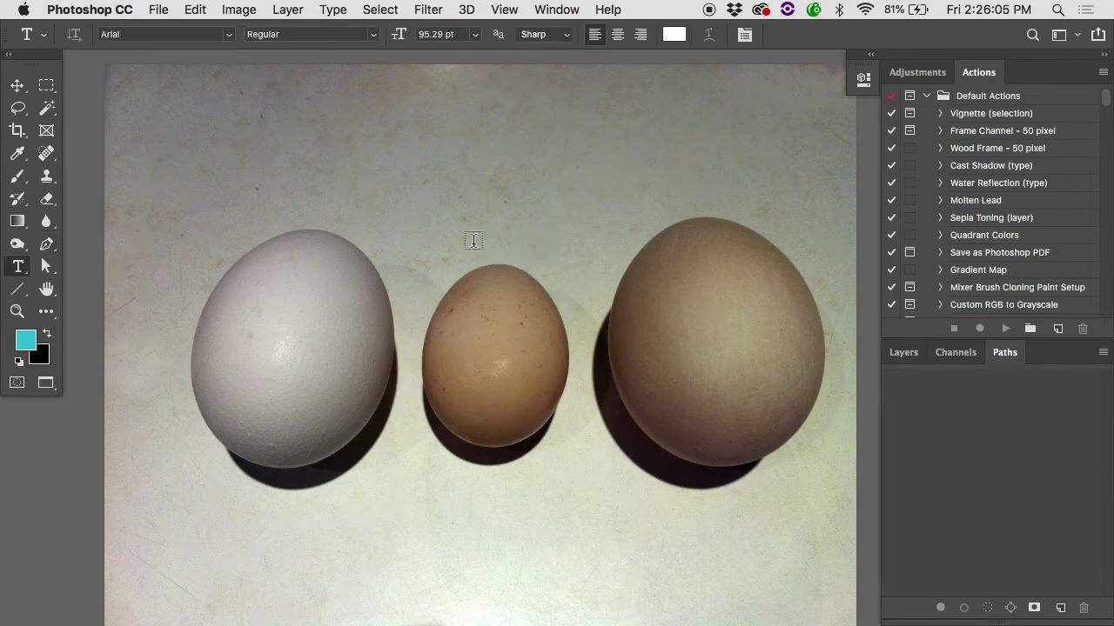
left_click(269, 181)
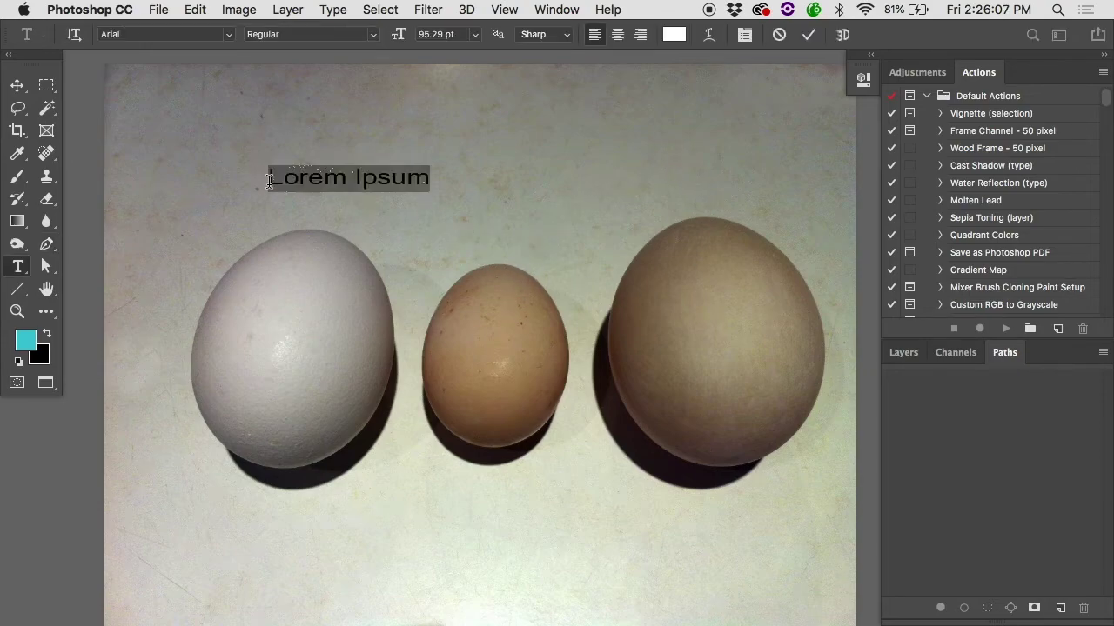
type("Chicken")
key("super+Return")
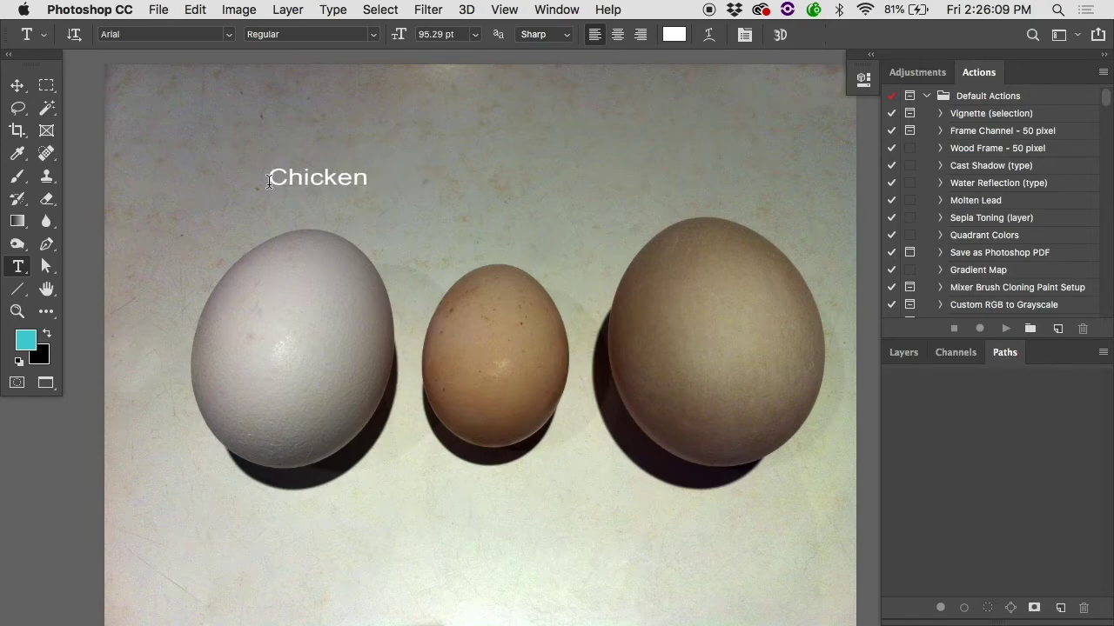
left_click(456, 224)
type("Coco")
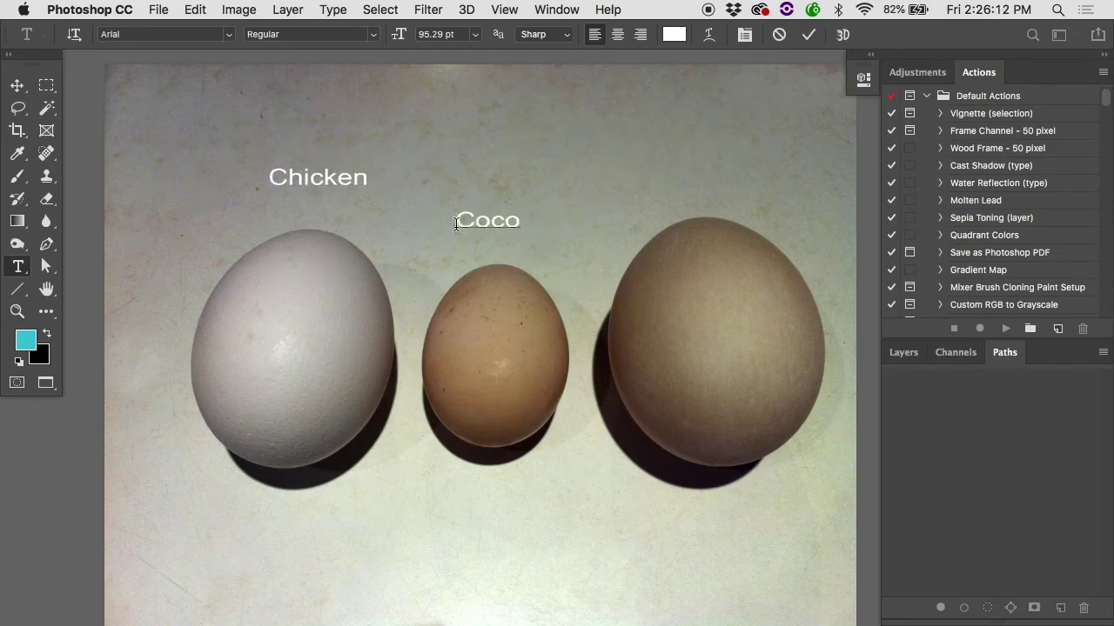
key("super+Return")
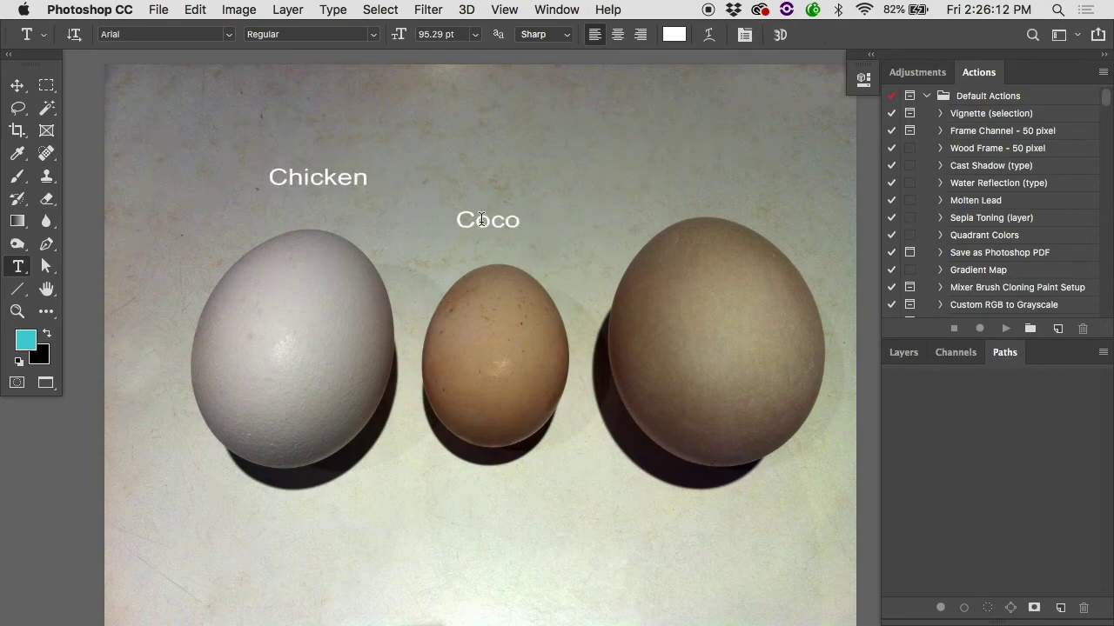
left_click(660, 179)
type("Duck")
key("super+Return")
key("f")
left_click(342, 220)
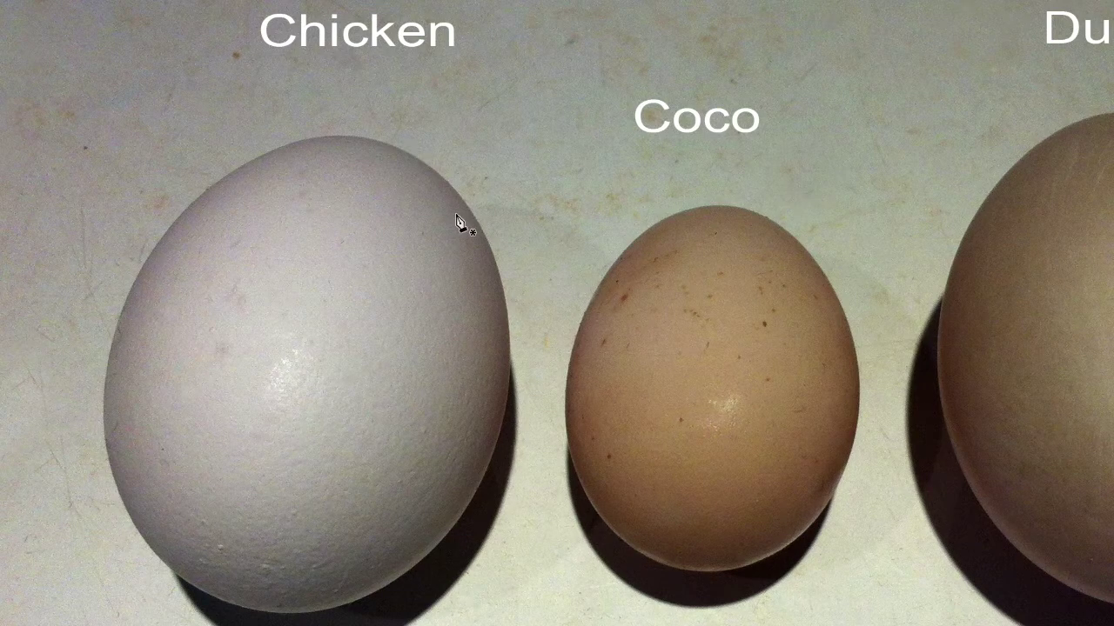
Trace a closed curved path around the Chicken egg's left edge, top, right side and bottom.
left_click(153, 250)
left_click_drag(501, 277, 648, 531)
scroll(502, 365, "down", 1)
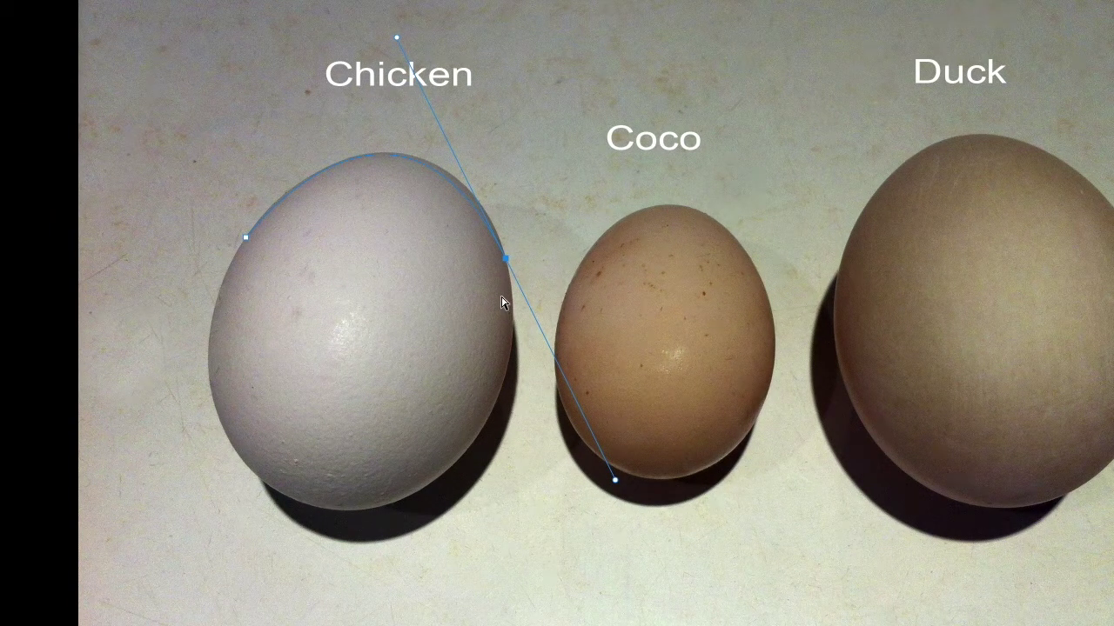
mouse_move(508, 263)
left_mouse_down()
mouse_move(534, 233)
mouse_move(578, 264)
mouse_move(506, 238)
mouse_move(502, 260)
left_mouse_up()
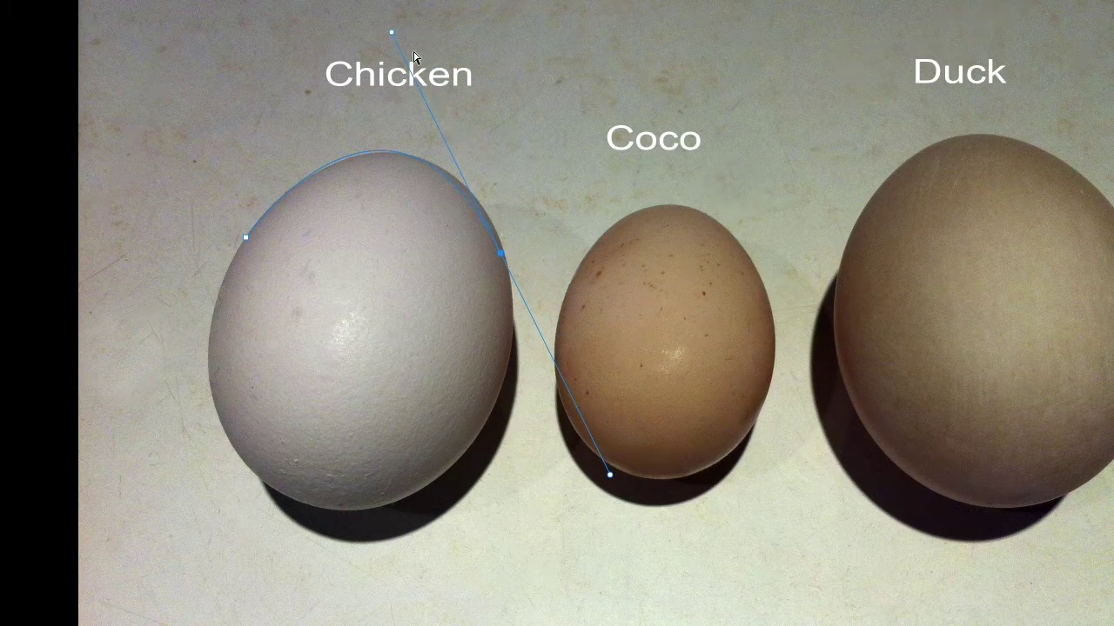
mouse_move(391, 32)
left_mouse_down()
mouse_move(428, 63)
mouse_move(396, 40)
left_mouse_up()
left_click_drag(501, 253, 502, 248)
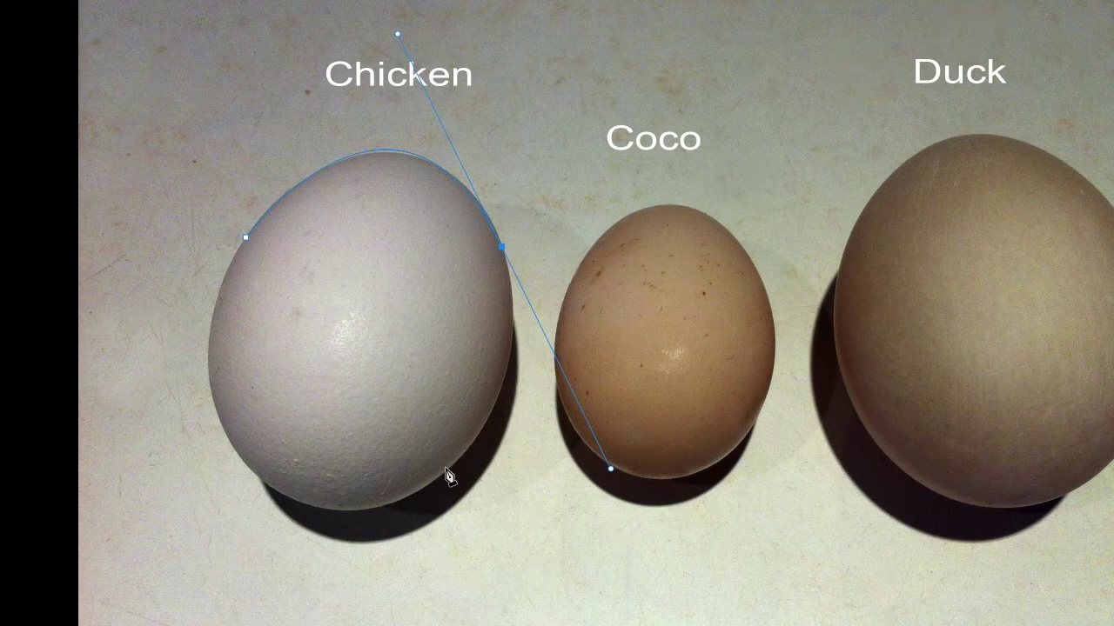
left_click_drag(442, 475, 357, 531)
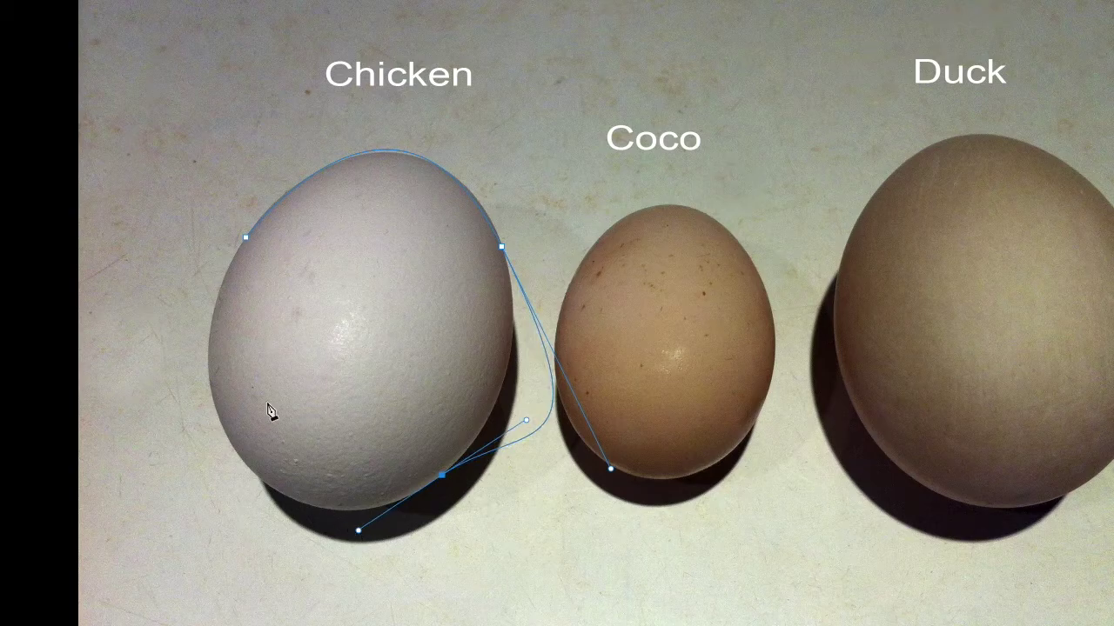
left_click(246, 238)
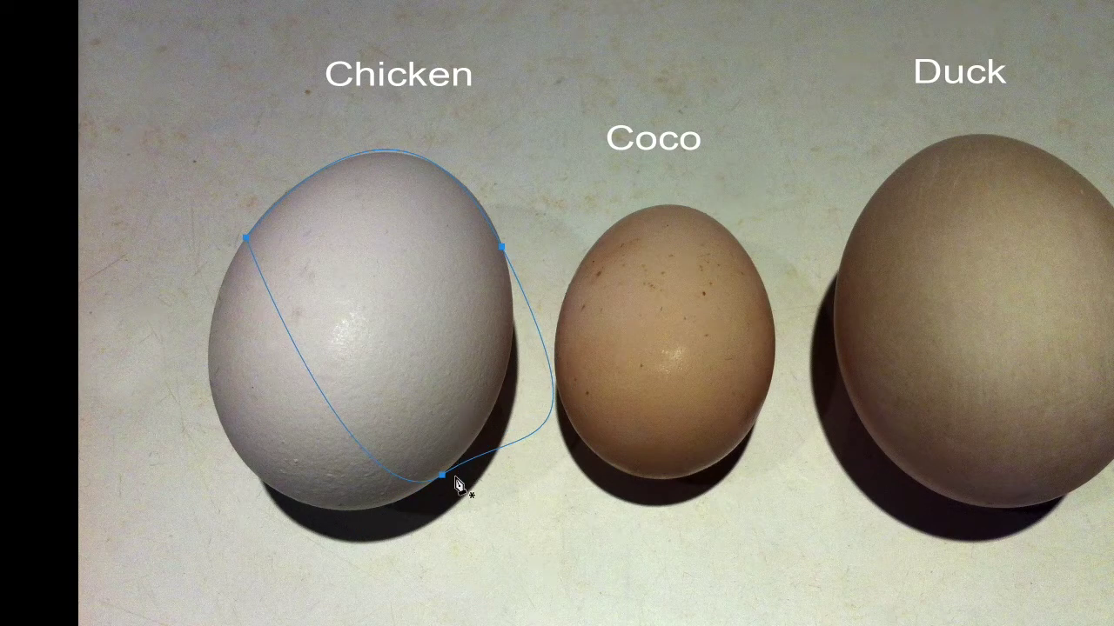
Refine the egg path by shifting anchors and adding points at the top and left edge.
left_click_drag(447, 479, 407, 520)
left_click(418, 499)
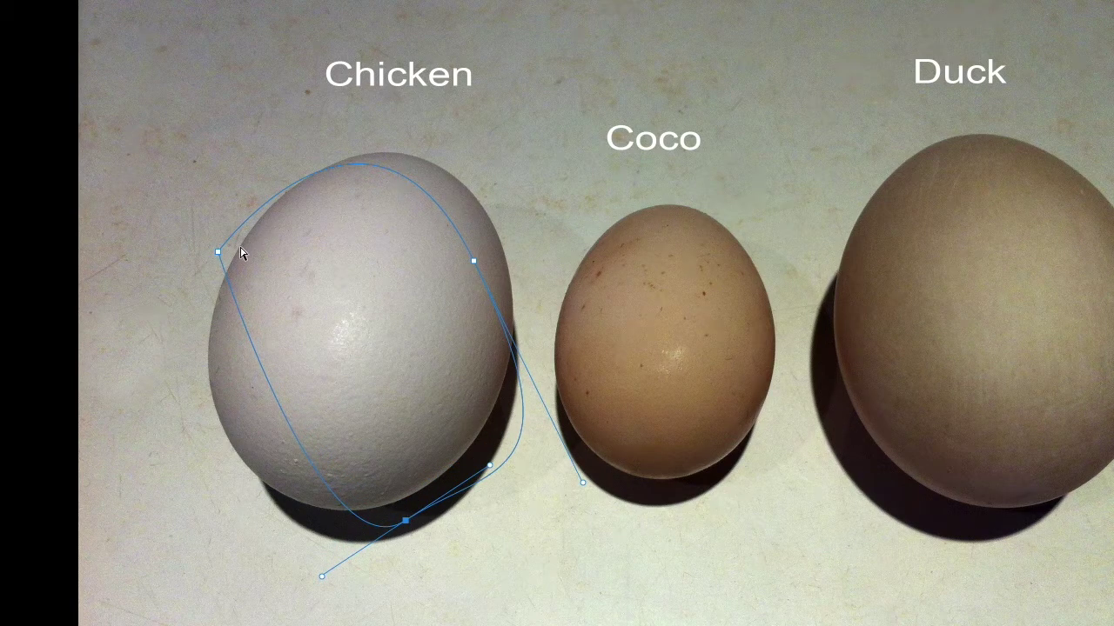
left_click_drag(219, 253, 234, 251)
key("p")
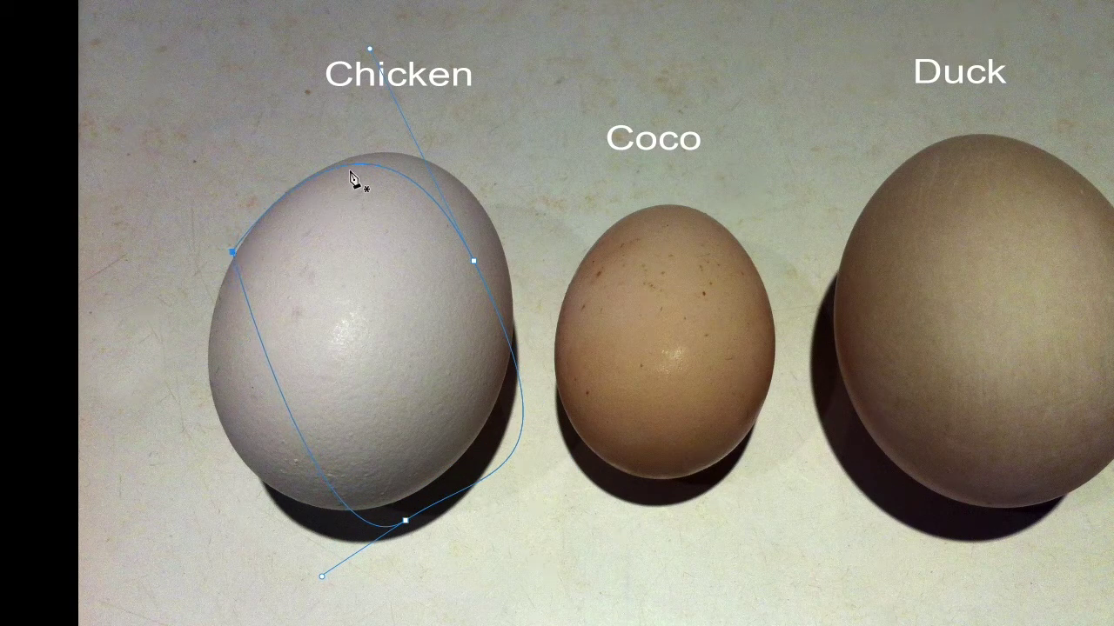
left_click(349, 165)
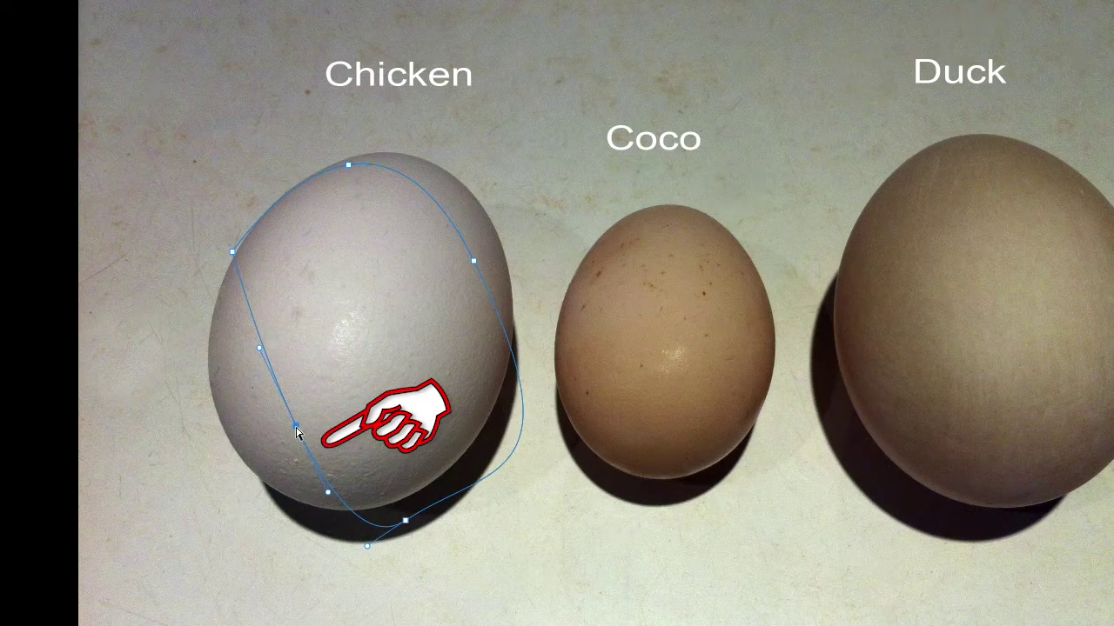
left_click_drag(297, 435, 225, 430)
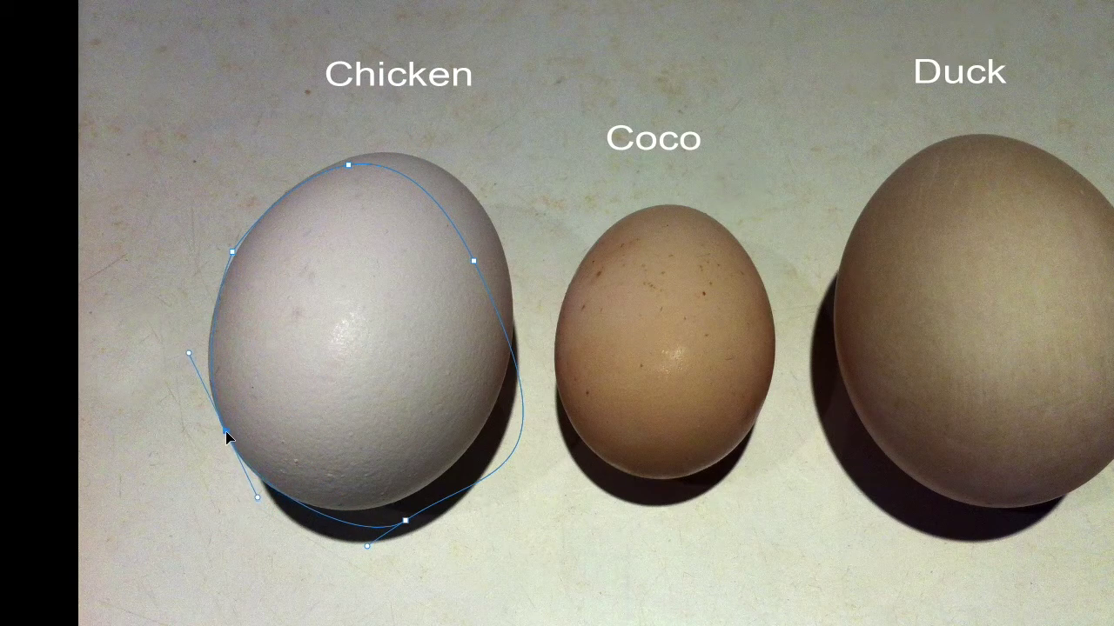
left_click_drag(406, 523, 381, 505)
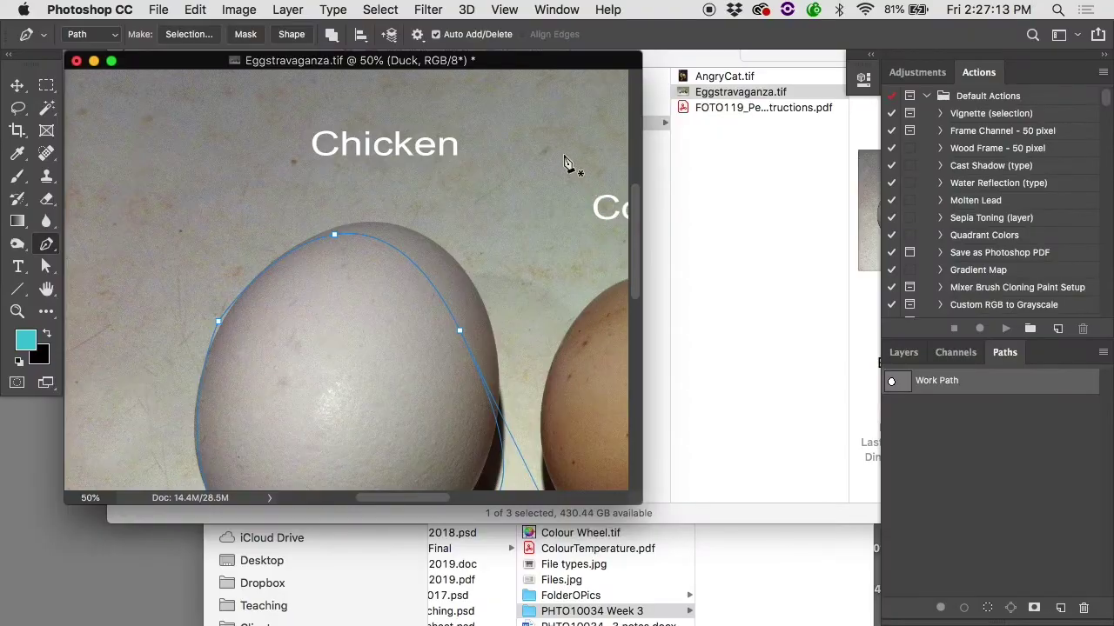
left_click(701, 181)
Preview TooManyPointsToo.jpg in Quick Look, toggle Photoshop's screen mode with F and Shift+F, then return to Finder.
key("space")
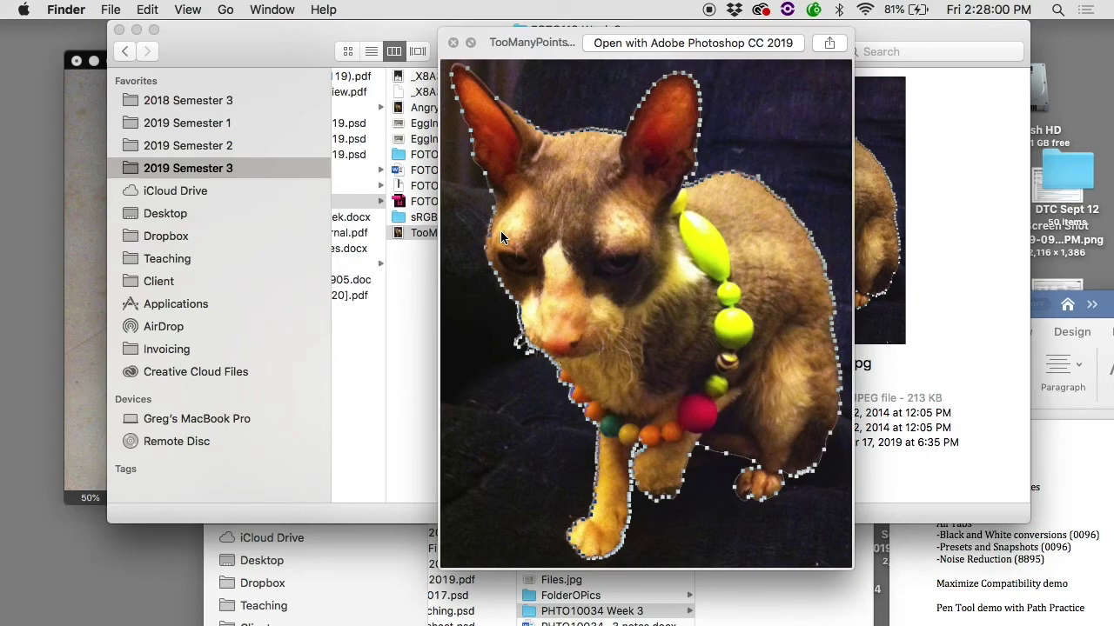
key("space")
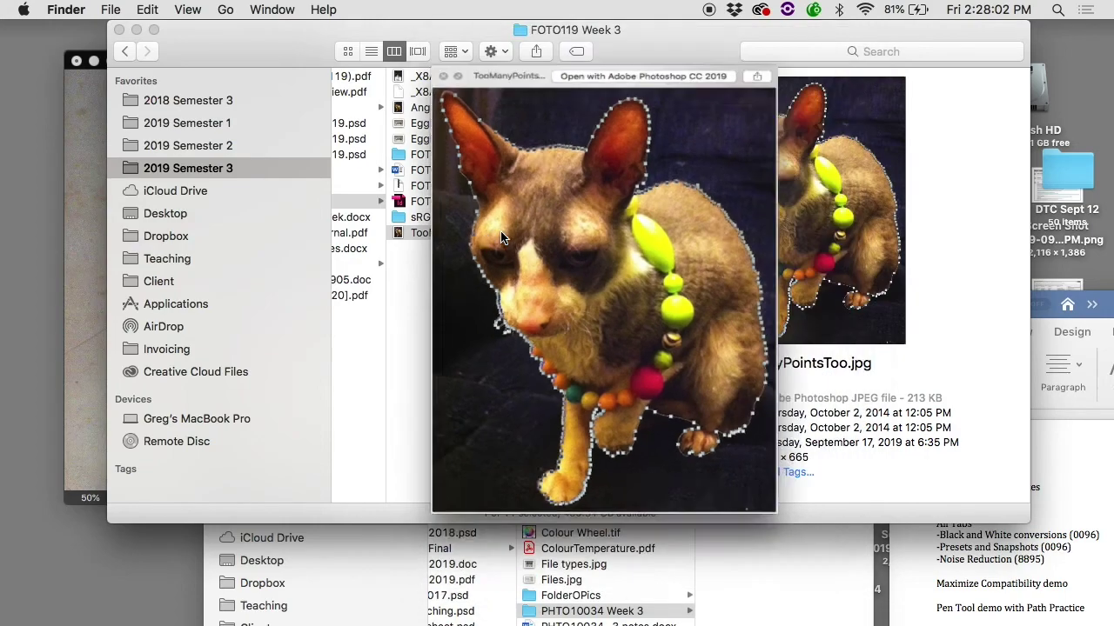
left_click(74, 179)
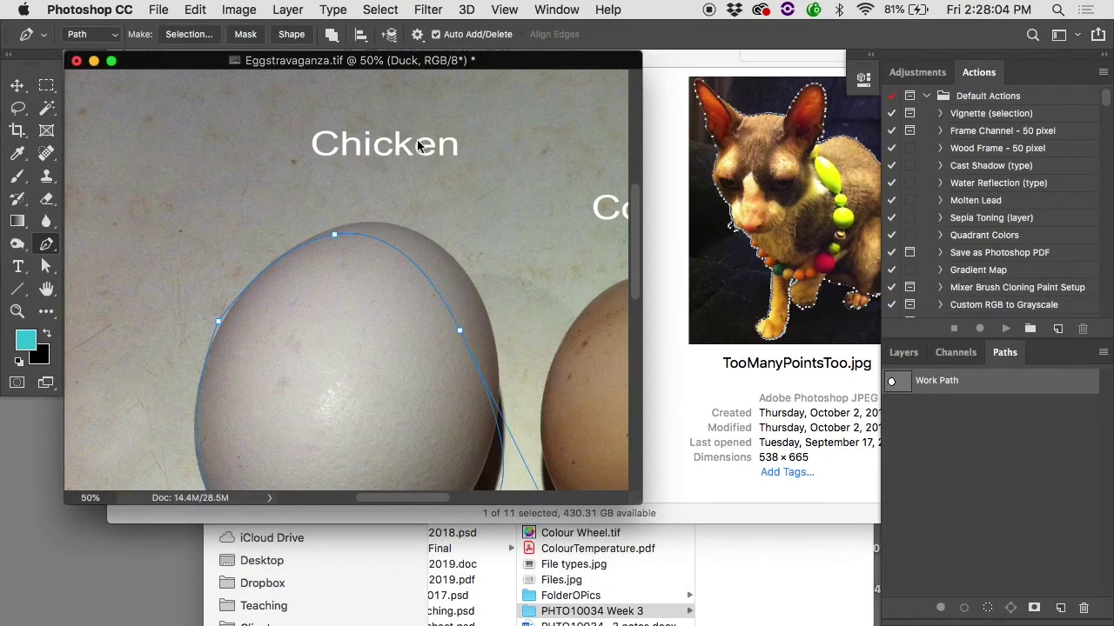
key("f")
key("shift+f")
left_click(660, 245)
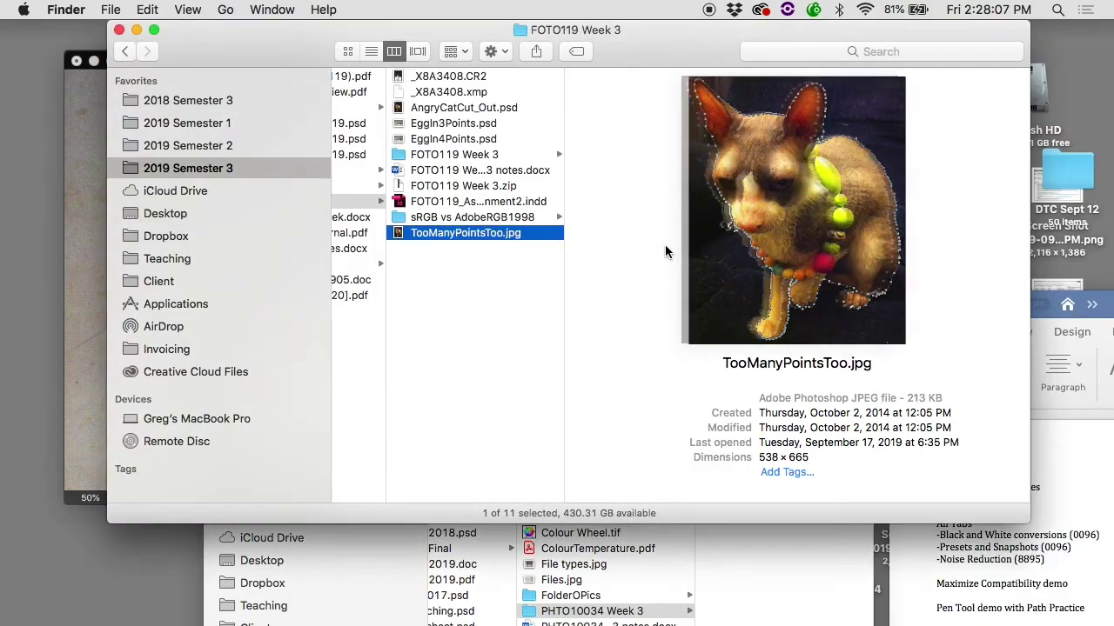
Open EggIn4Points.psd despite the profile mismatch and view its Chicken Egg path on the white egg.
double_click(463, 139)
left_click(764, 325)
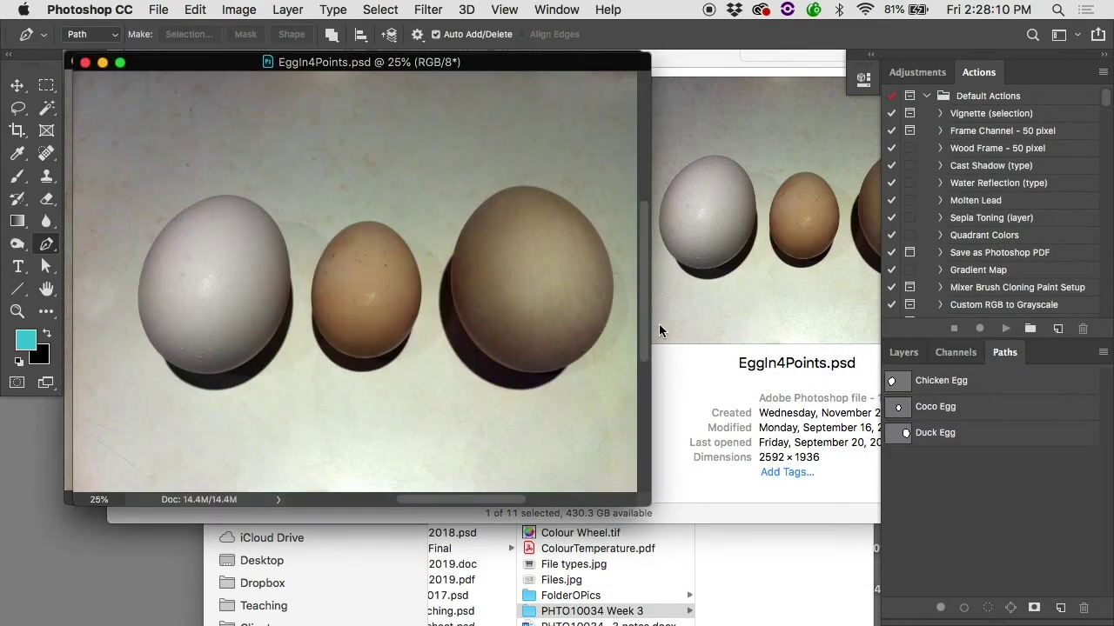
left_click(921, 384)
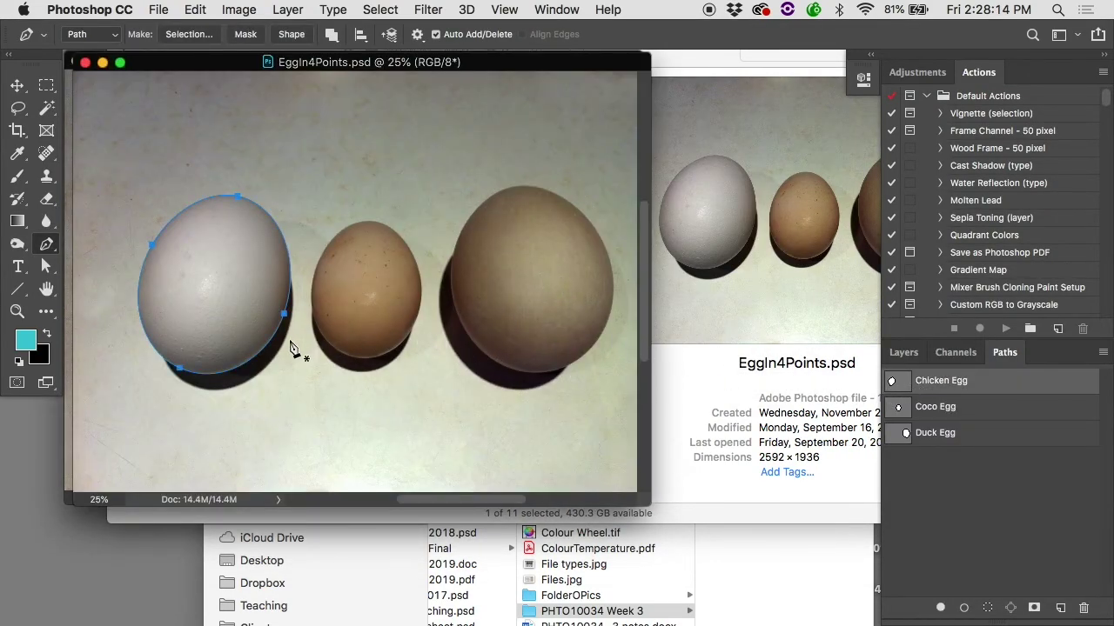
left_click(748, 232)
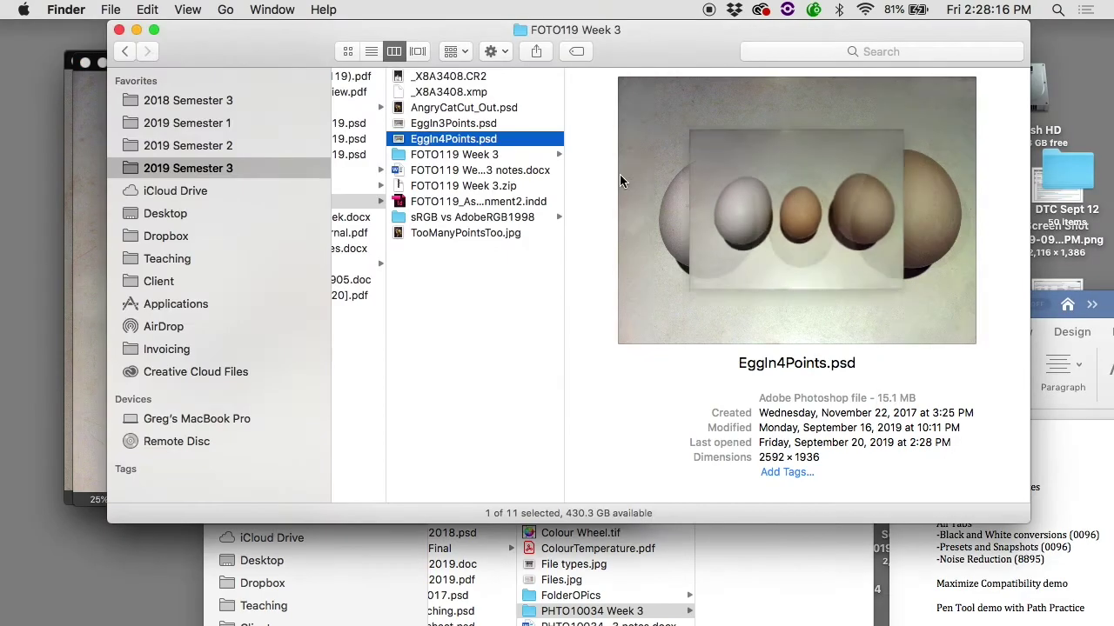
Open EggIn3Points.psd in full-screen mode and zoom in on the white egg.
double_click(453, 127)
key("Return")
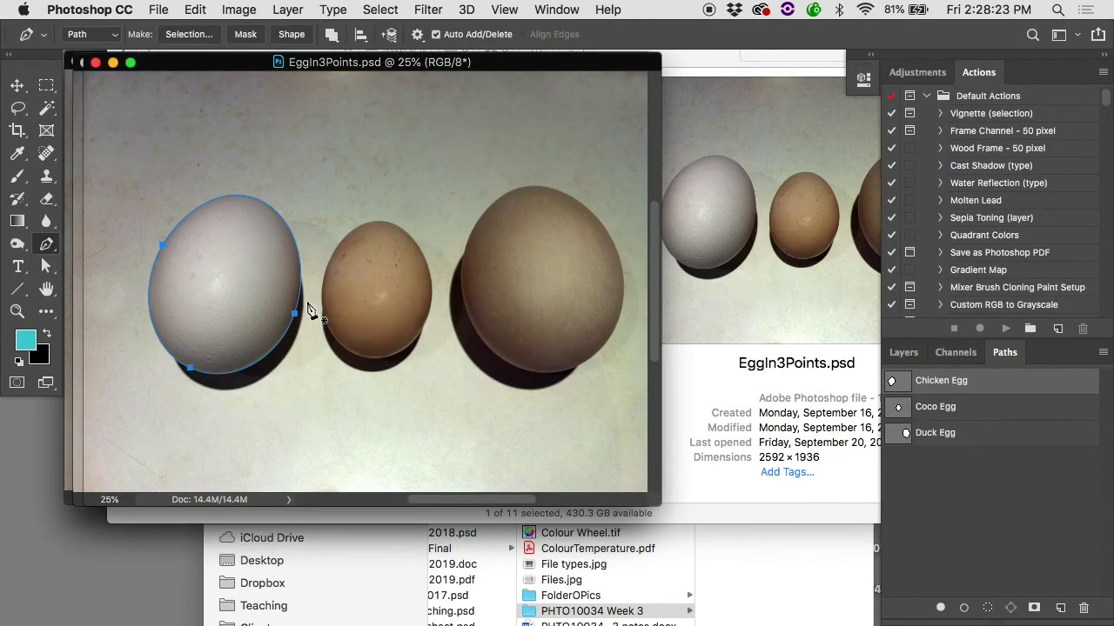
key("f")
left_click(505, 306, "super")
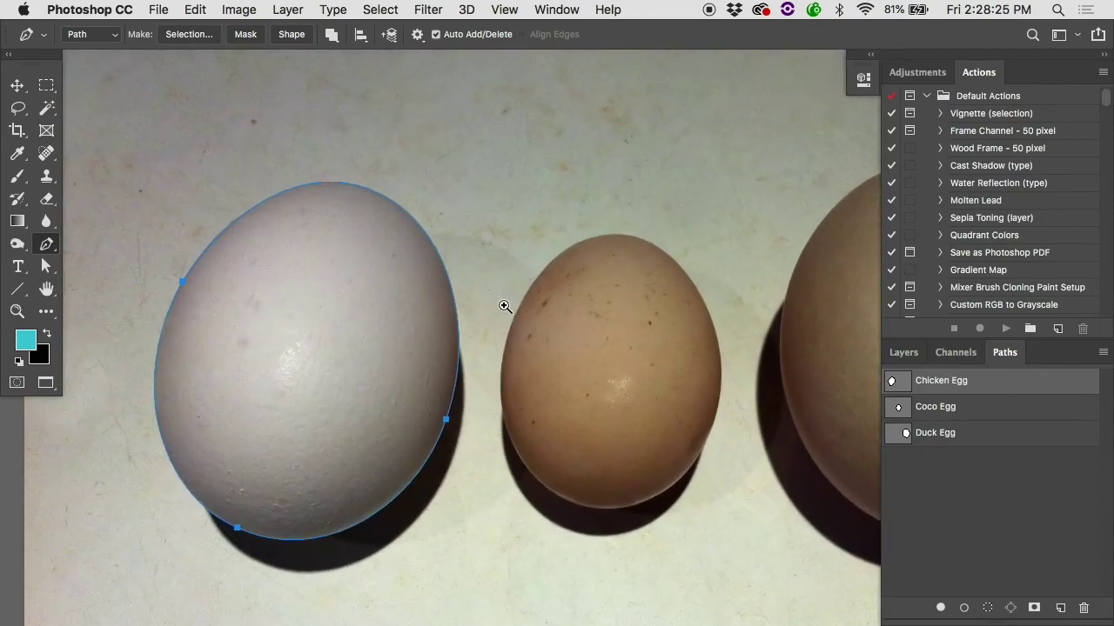
left_click(505, 306, "super")
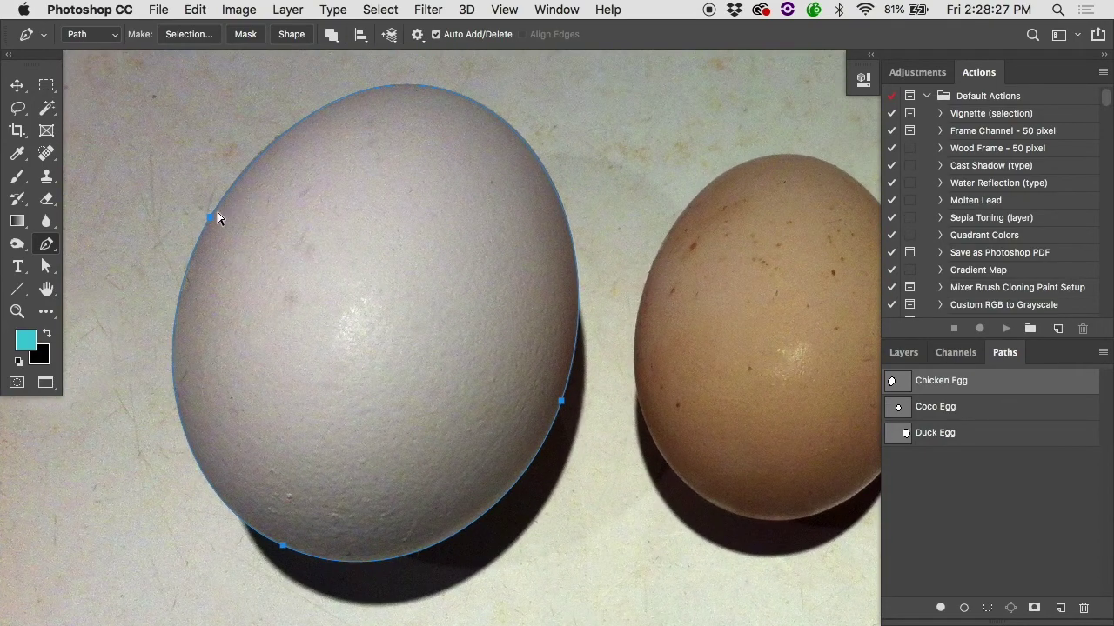
Select the white egg path's upper-left, right and bottom anchors to inspect their direction handles.
left_click(215, 217, "super")
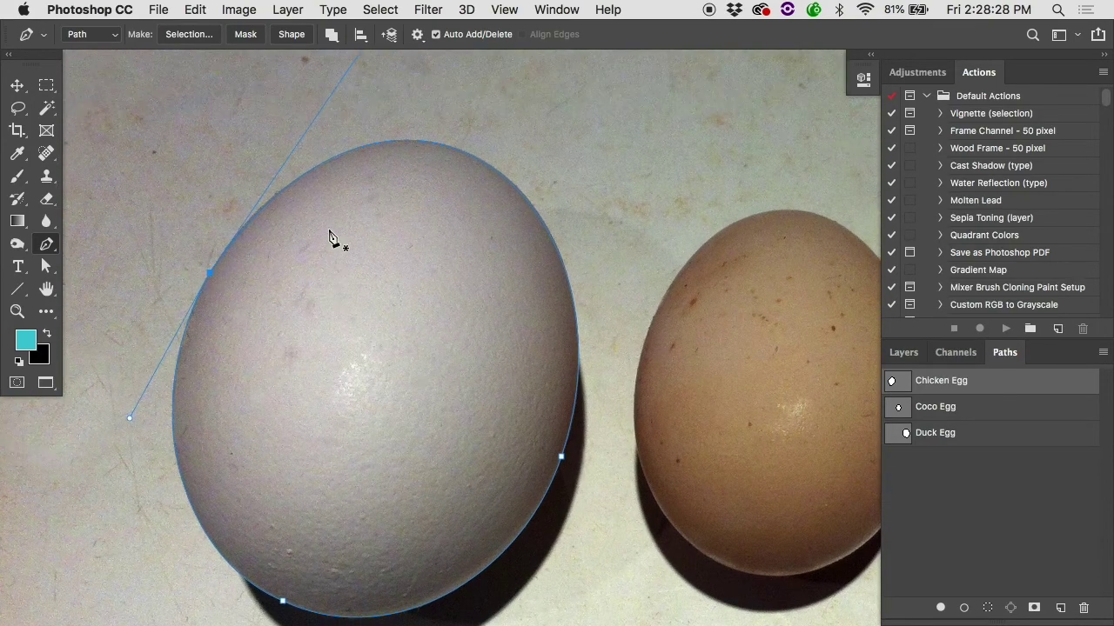
left_click(329, 232, "alt+super")
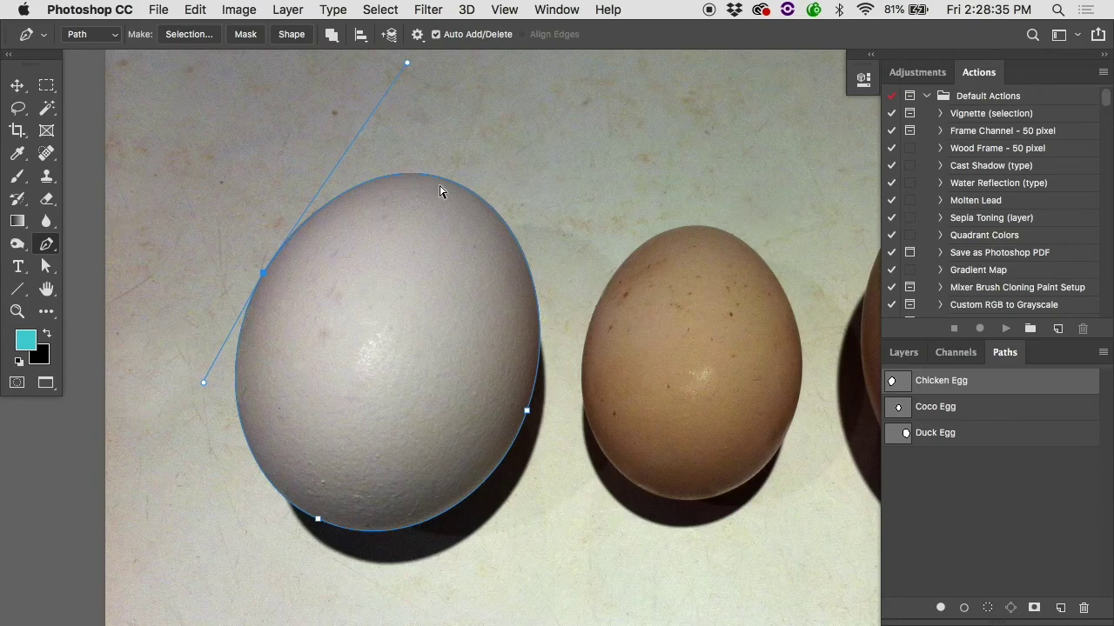
left_click(526, 411, "super")
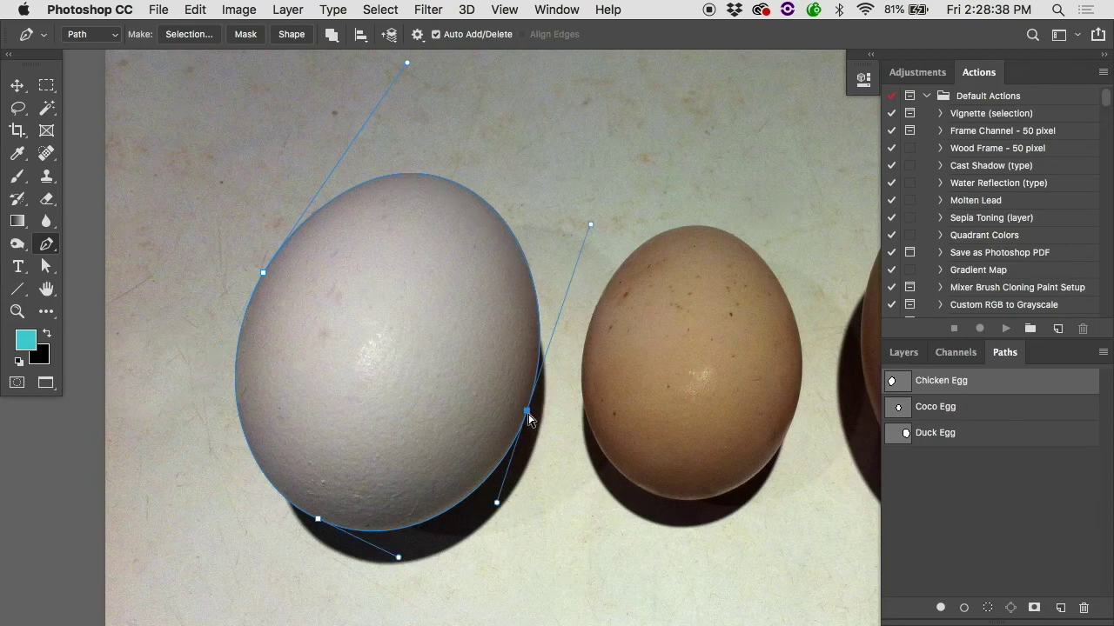
left_click(319, 520, "super")
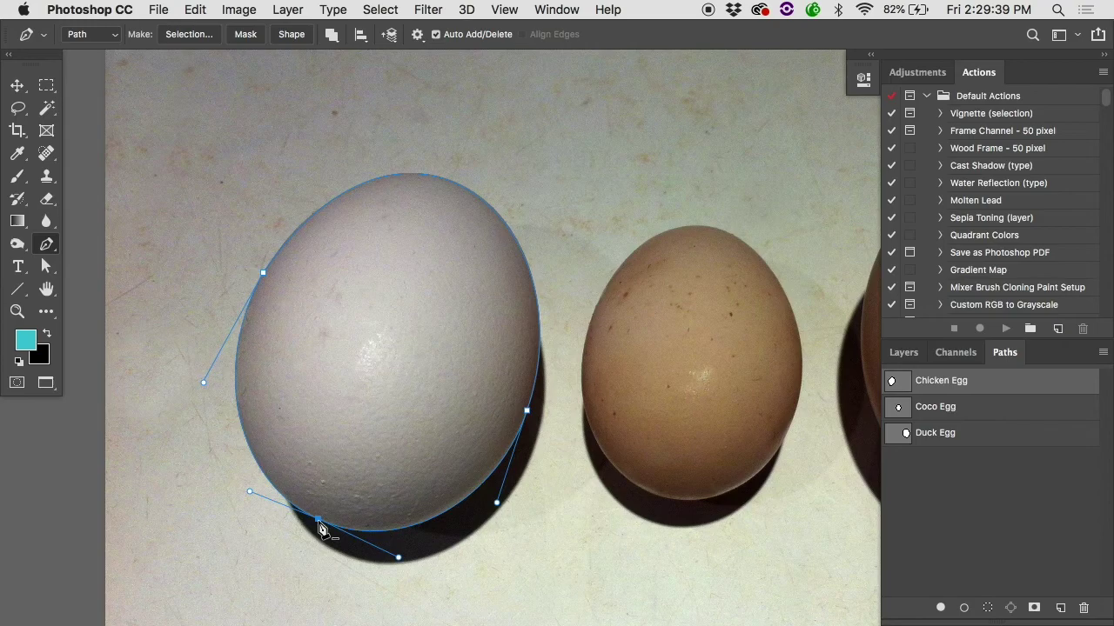
Delete the Coco Egg and Duck Egg paths, leaving Chicken Egg shown.
left_click(969, 414)
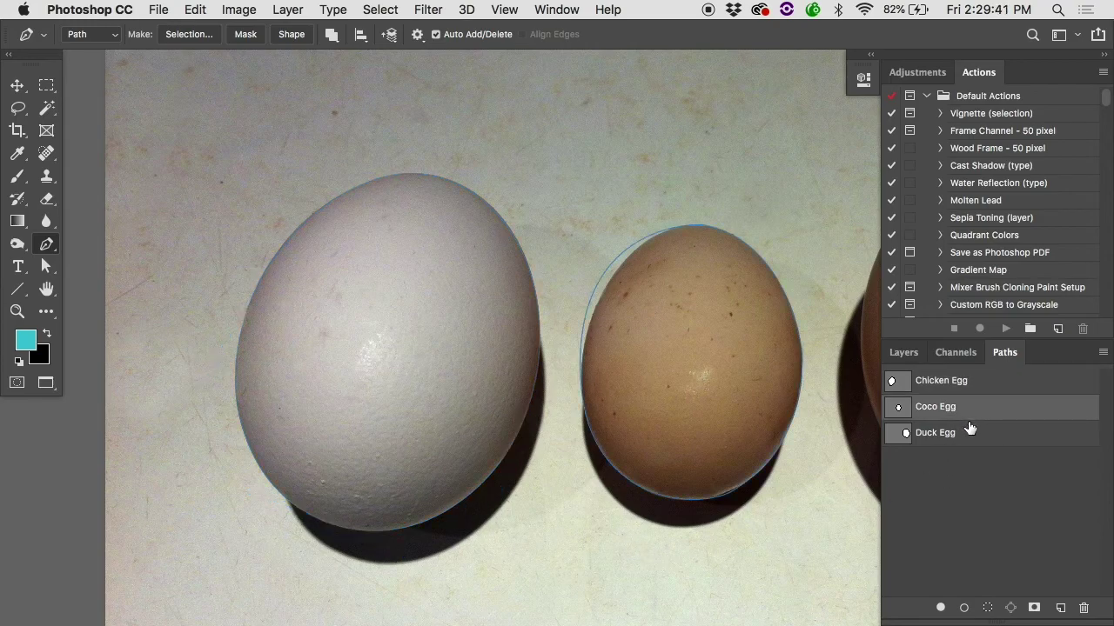
left_click(975, 435, "shift")
left_click_drag(975, 435, 1084, 607)
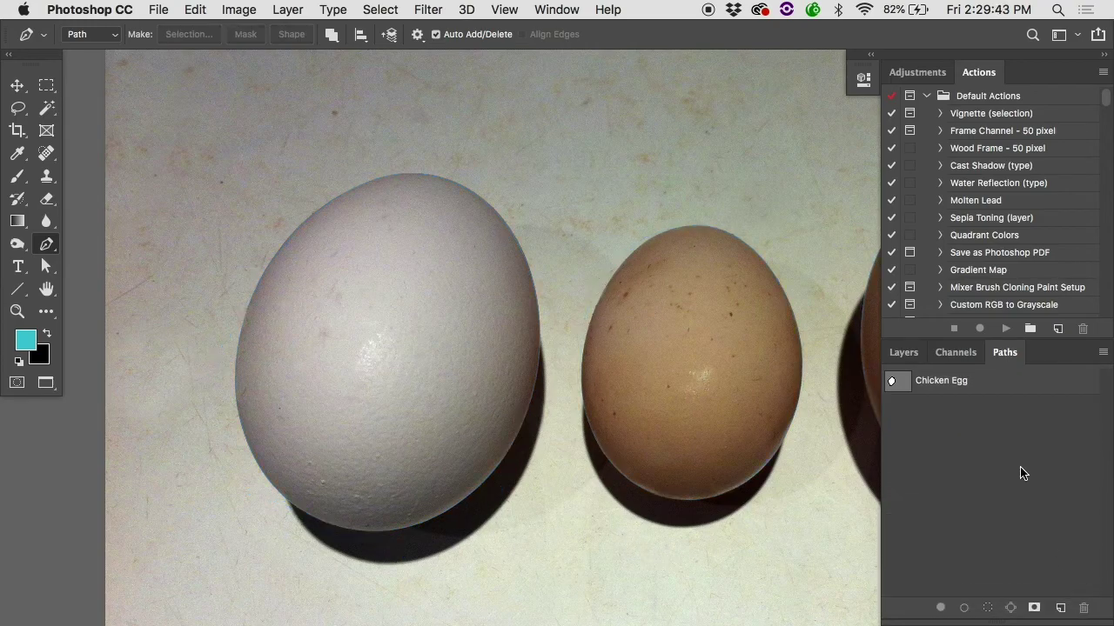
left_click(957, 393)
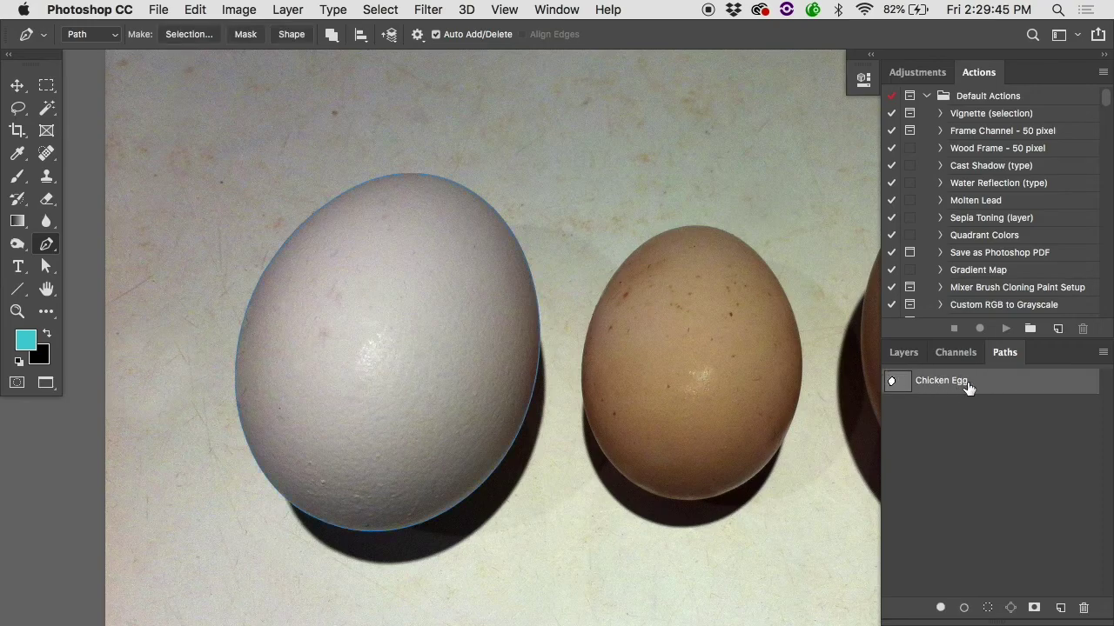
Trace the brown egg with a closed four-anchor curved Pen path.
scroll(631, 392, "right", 3)
scroll(632, 392, "down", 2)
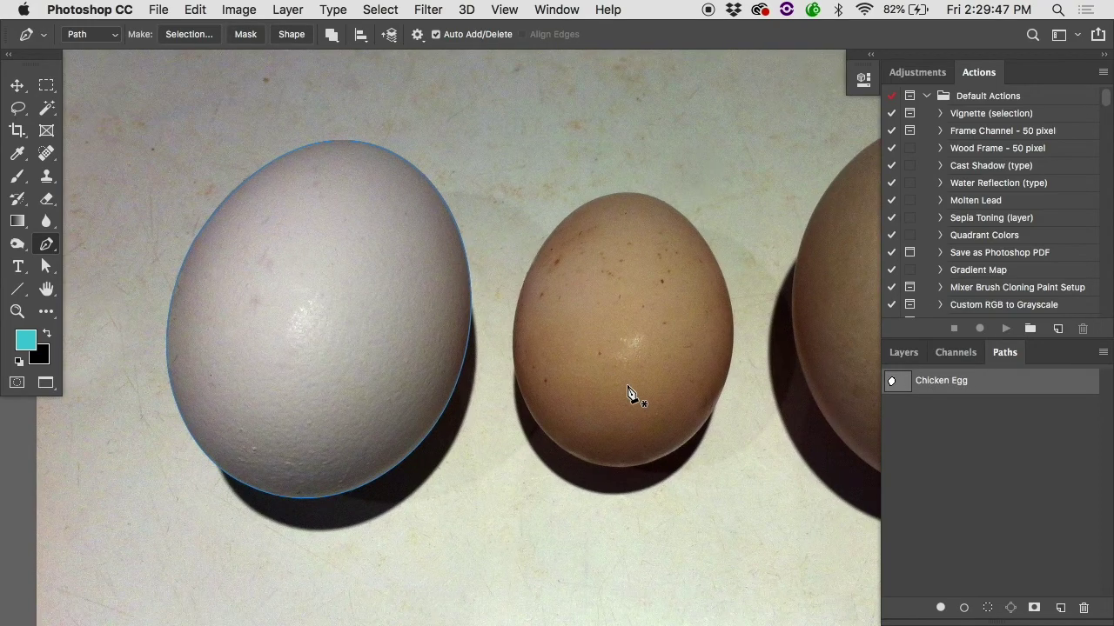
left_click(617, 194)
left_click_drag(719, 261, 755, 346)
left_click_drag(637, 465, 565, 478)
left_click_drag(518, 315, 547, 231)
left_click(617, 194)
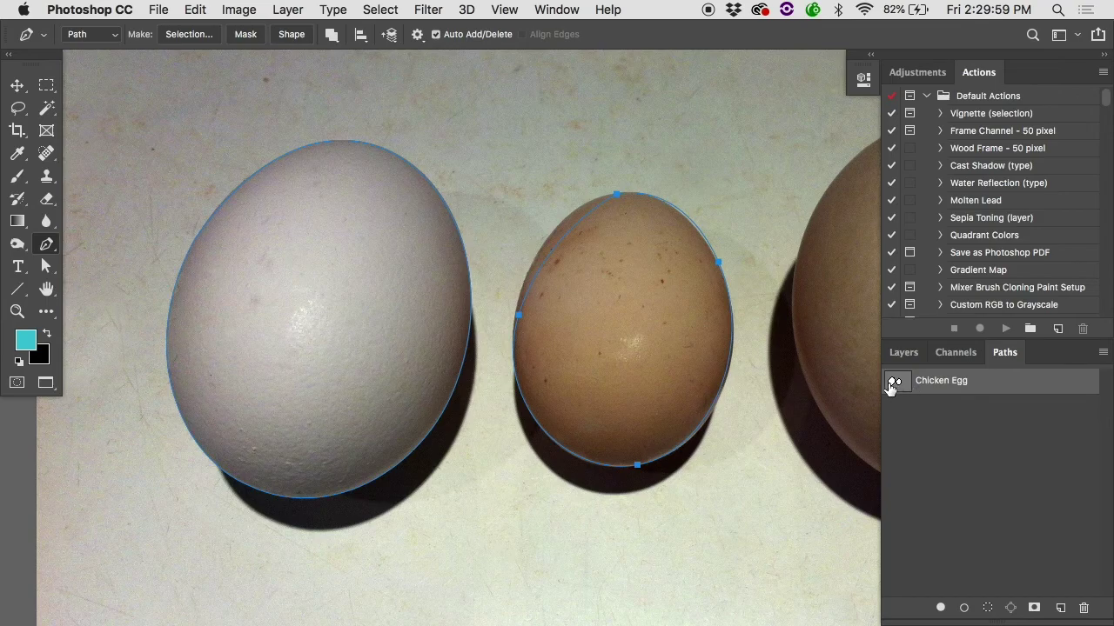
Select the brown egg's outline and copy it with Edit > Copy.
left_click(931, 398)
left_click(932, 388)
left_click_drag(772, 148, 505, 512)
left_click(193, 9)
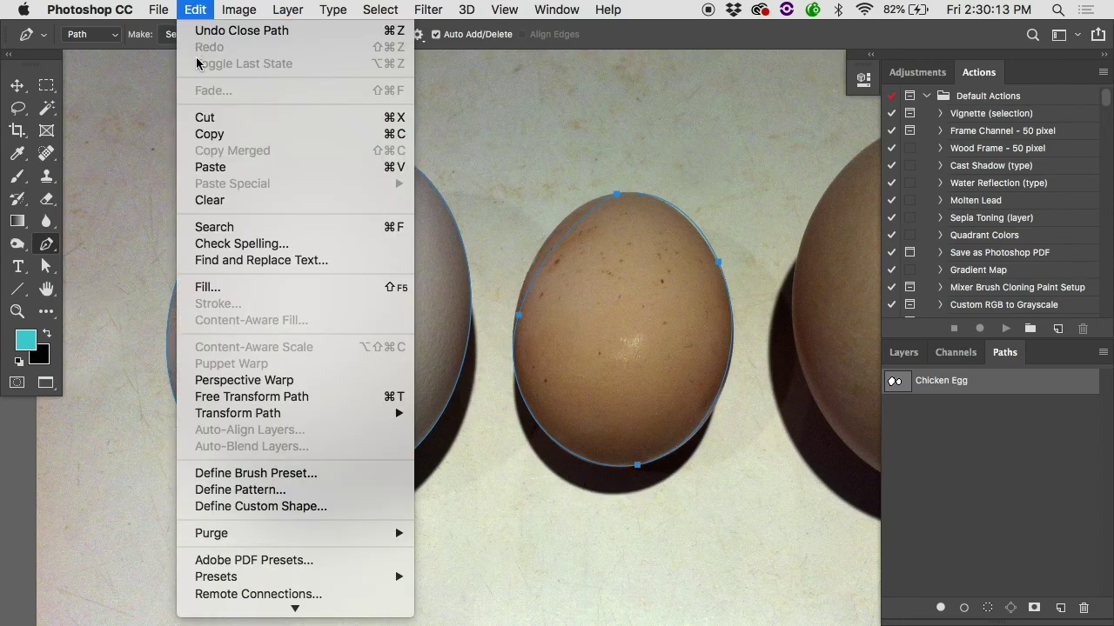
left_click(209, 134)
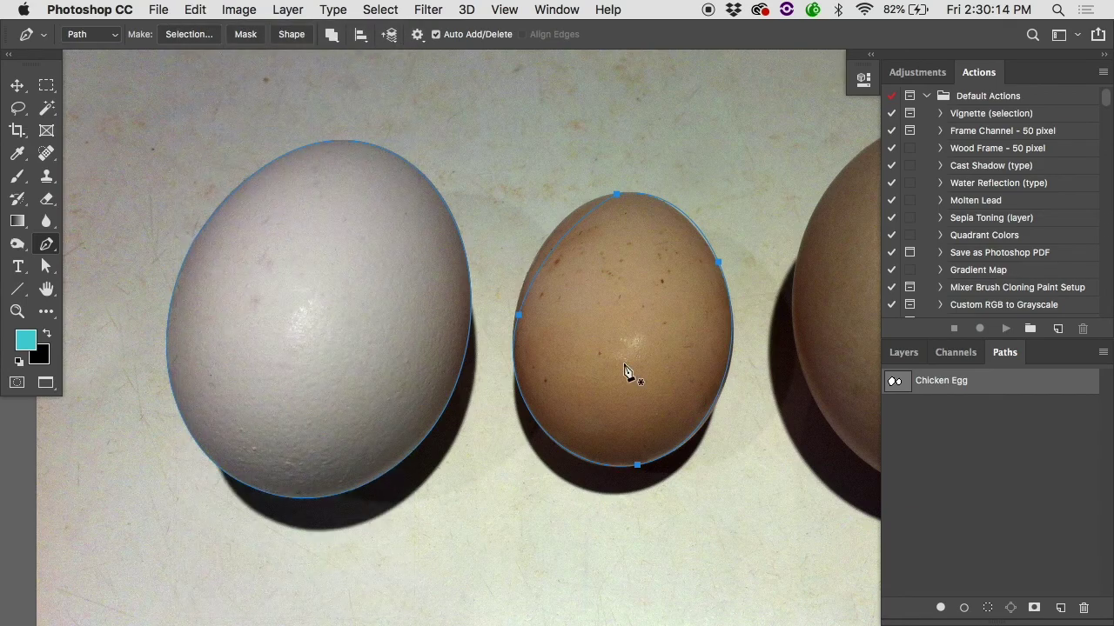
Create a new Path 1 and paste the brown egg's outline into it.
left_click(929, 427)
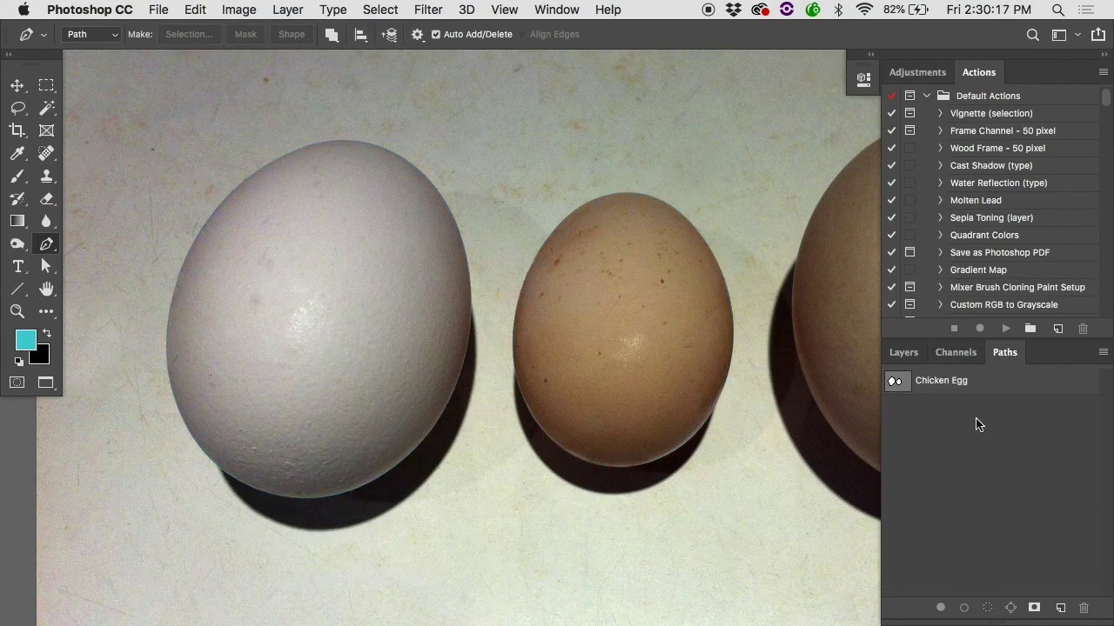
left_click(1060, 608)
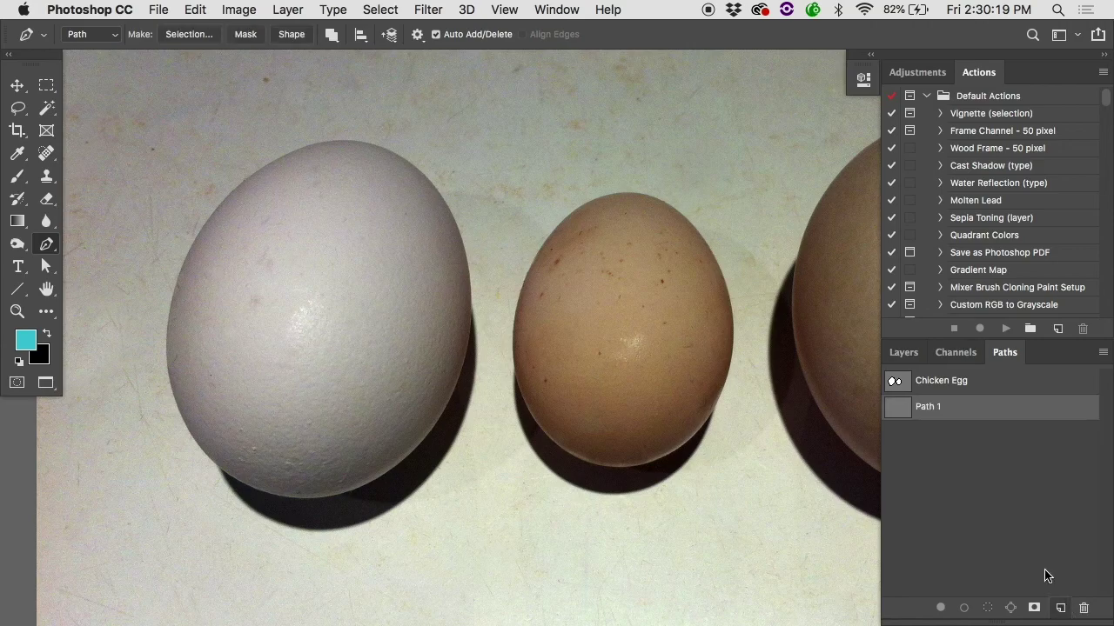
left_click(193, 10)
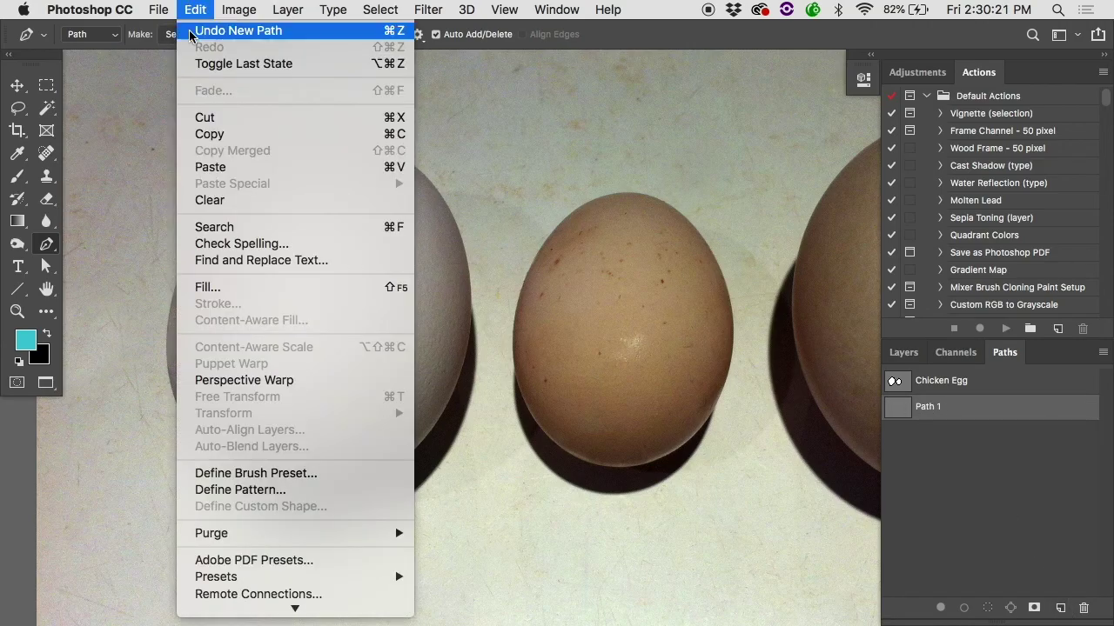
left_click(207, 167)
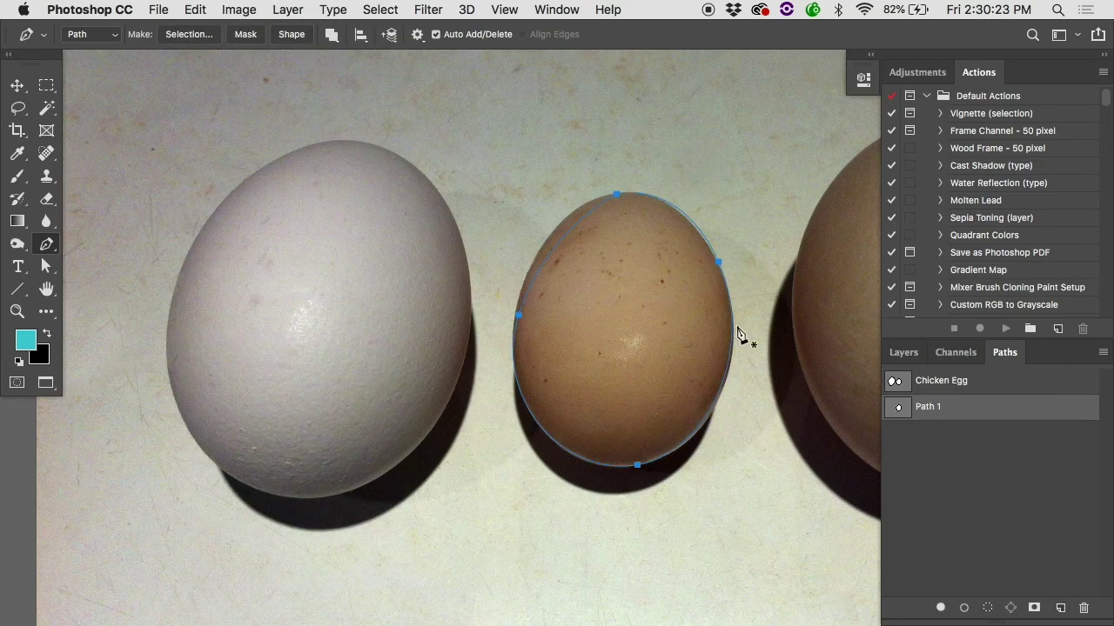
Delete the brown egg's outline from the Chicken Egg path.
left_click(896, 383)
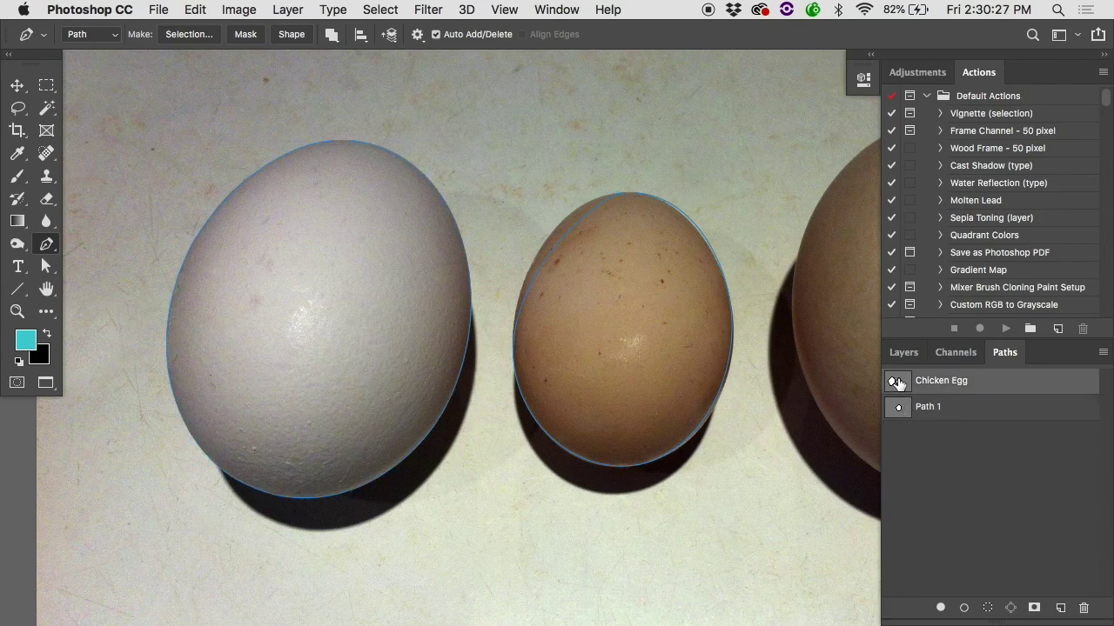
left_click_drag(755, 163, 505, 525)
key("Delete")
left_click(936, 429)
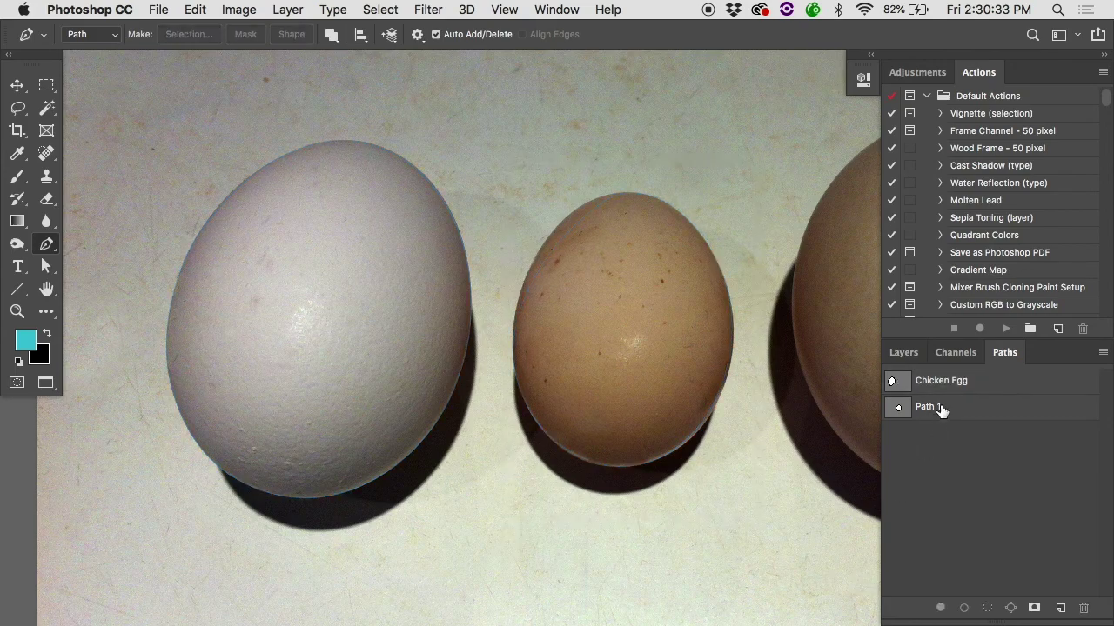
Compare Chicken Egg and Path 1, confirming Path 1 traces the middle egg.
left_click(931, 384)
left_click(927, 407)
left_click(928, 385)
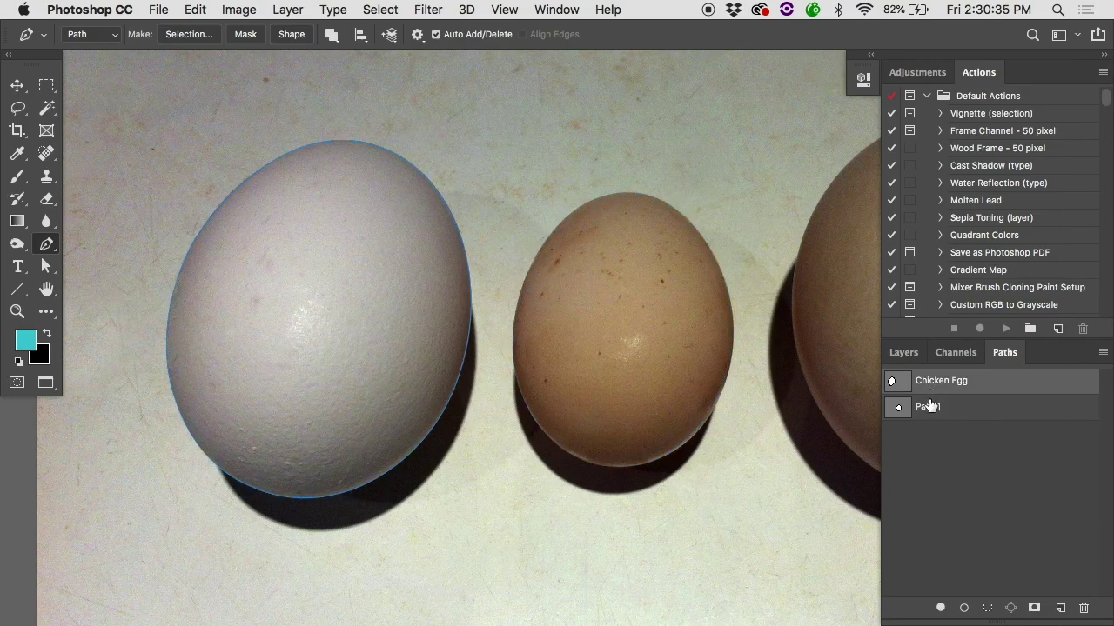
left_click(929, 405)
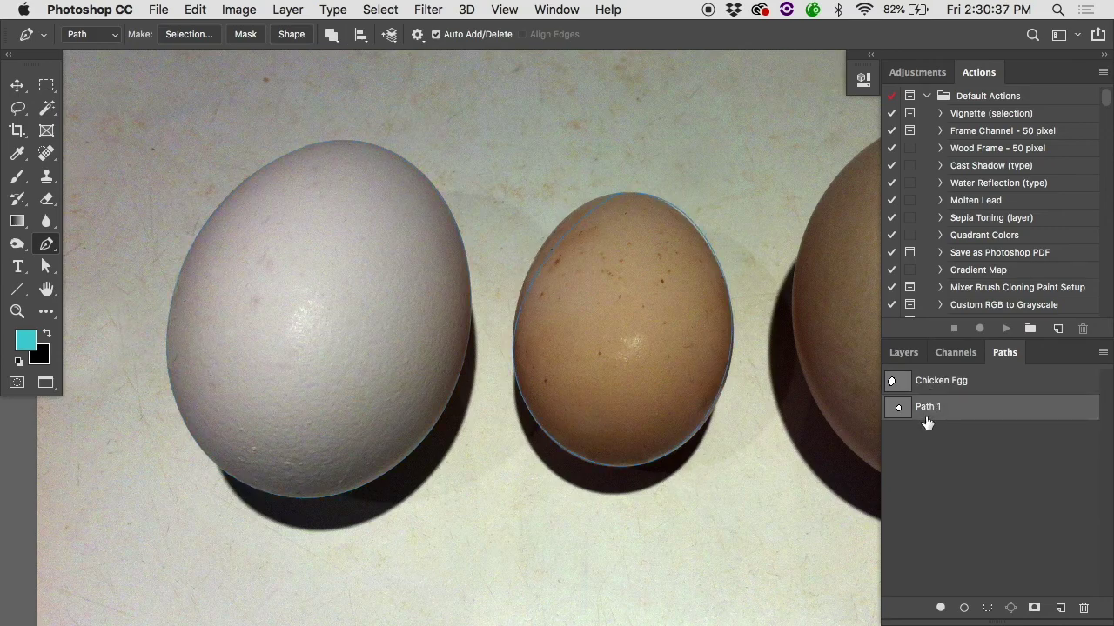